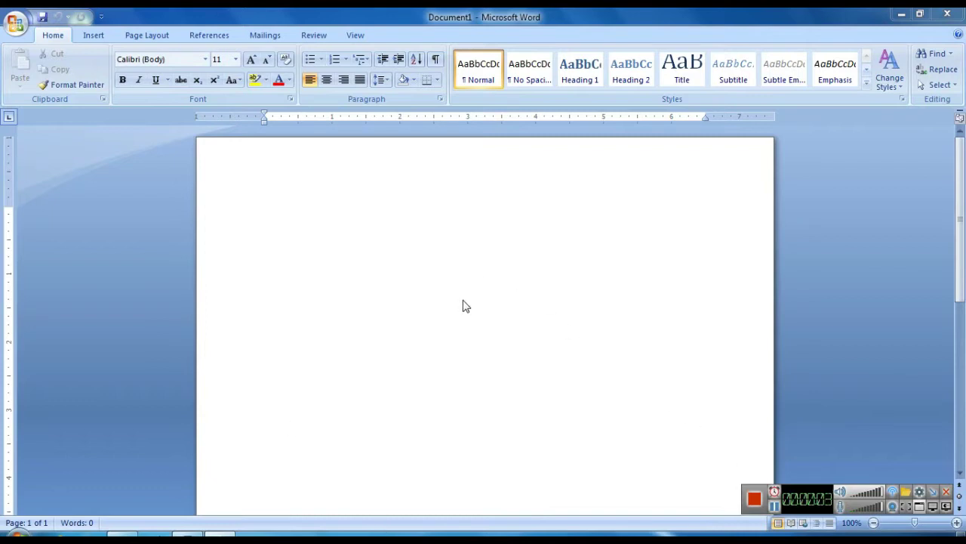
Step: Open the Shapes gallery from the Insert ribbon
click(95, 40)
click(213, 71)
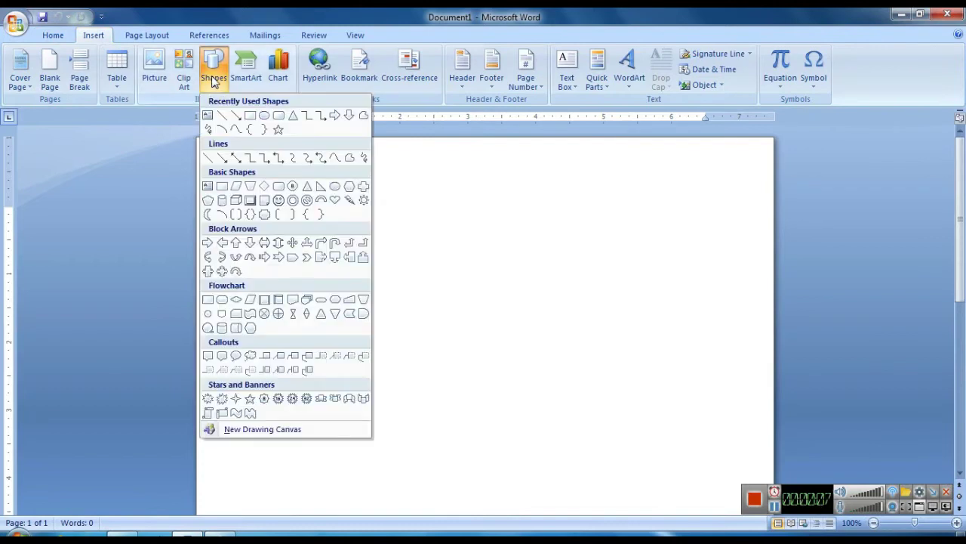
Step: Draw a 5.04" × 3.63" text box as the card frame, nudged slightly right
click(207, 116)
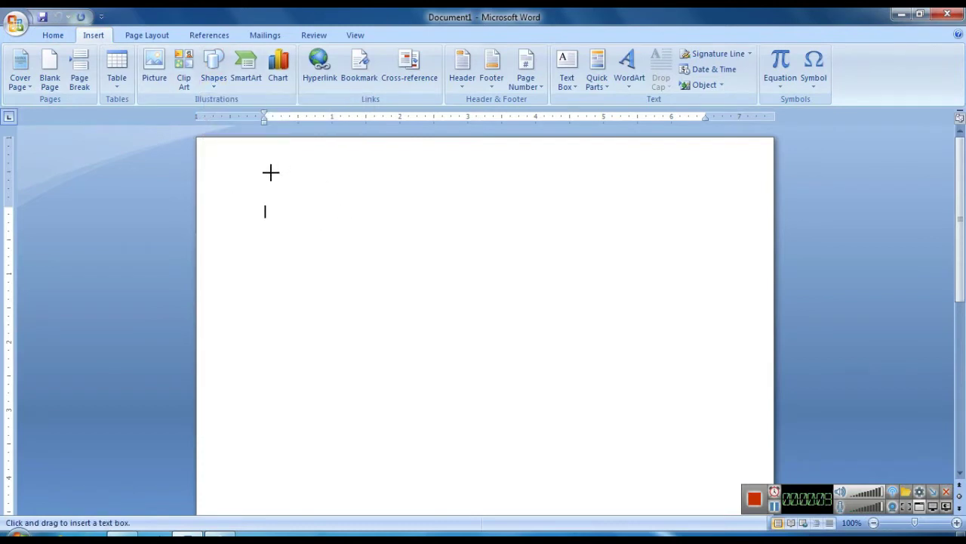
mouse_move(242, 155)
mouse_down()
mouse_move(466, 418)
mouse_move(484, 484)
mouse_up()
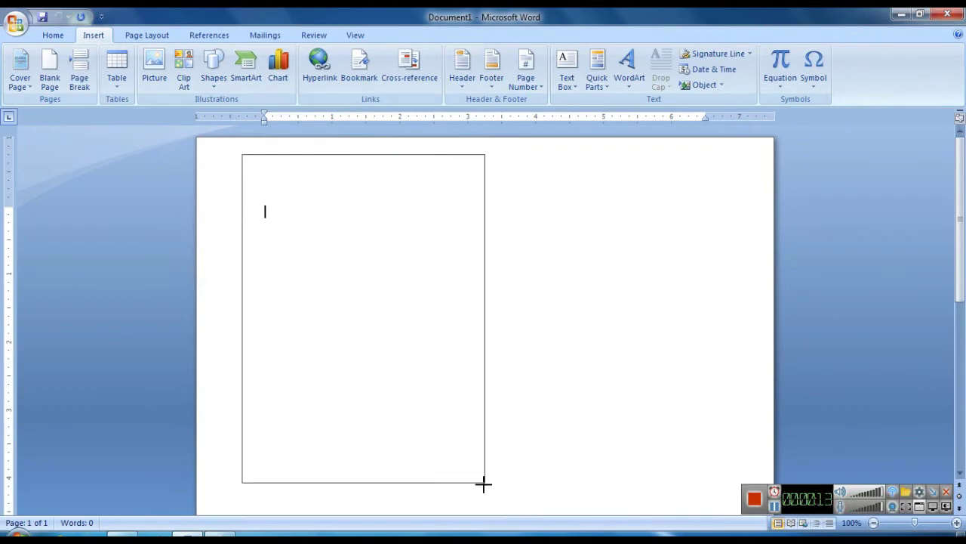
drag(484, 484, 490, 497)
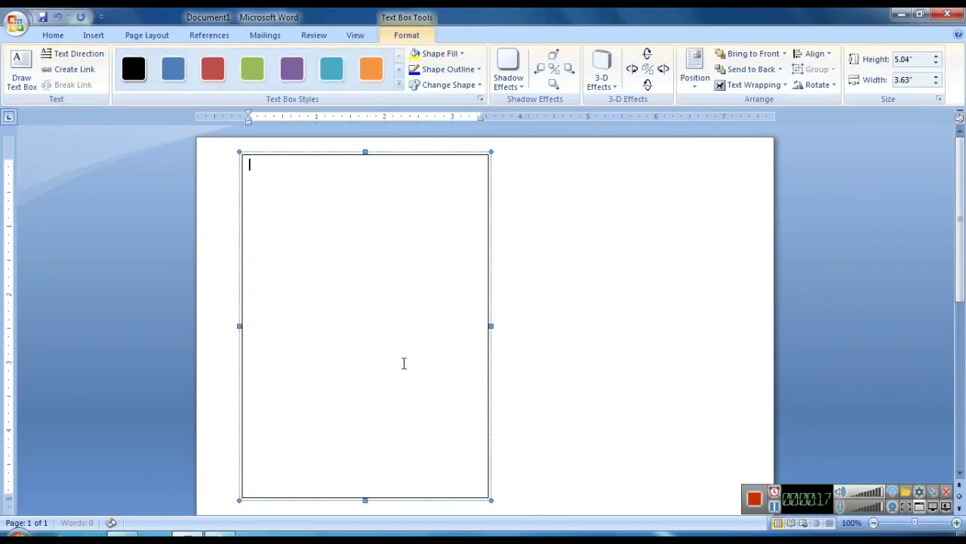
drag(389, 154, 420, 156)
click(461, 235)
click(257, 322)
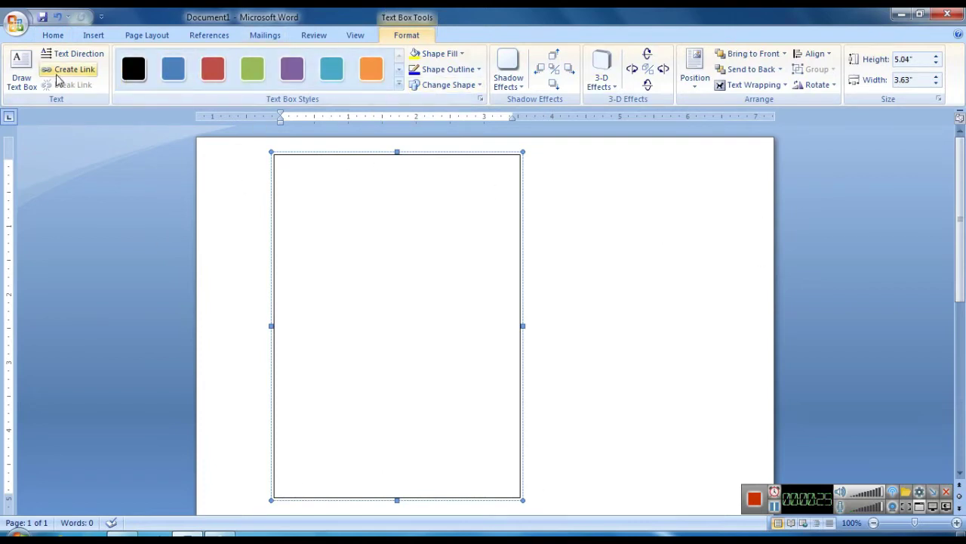
click(91, 35)
click(212, 76)
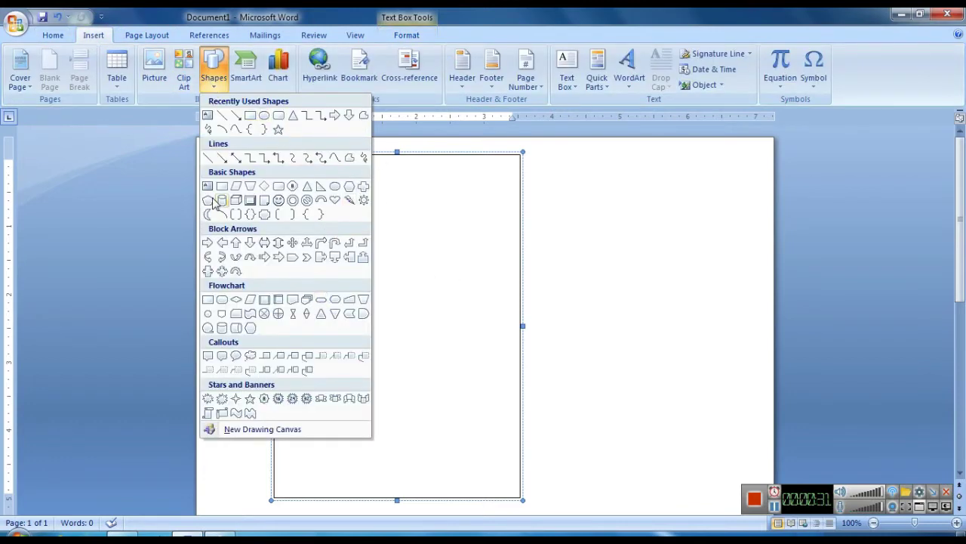
Step: Draw a 4.75" × 3.34" rounded rectangle inside the frame with gently reduced corner rounding
click(279, 117)
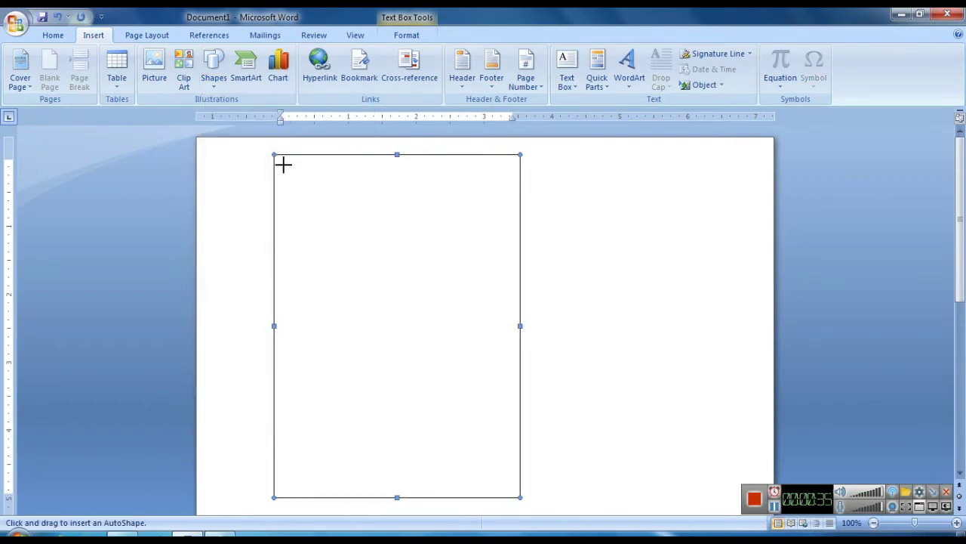
drag(283, 165, 502, 468)
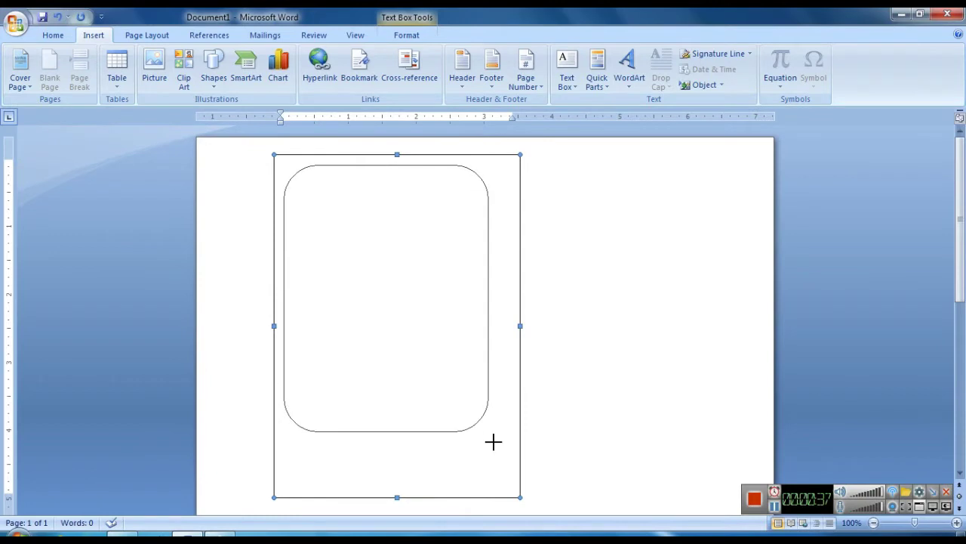
drag(501, 469, 512, 488)
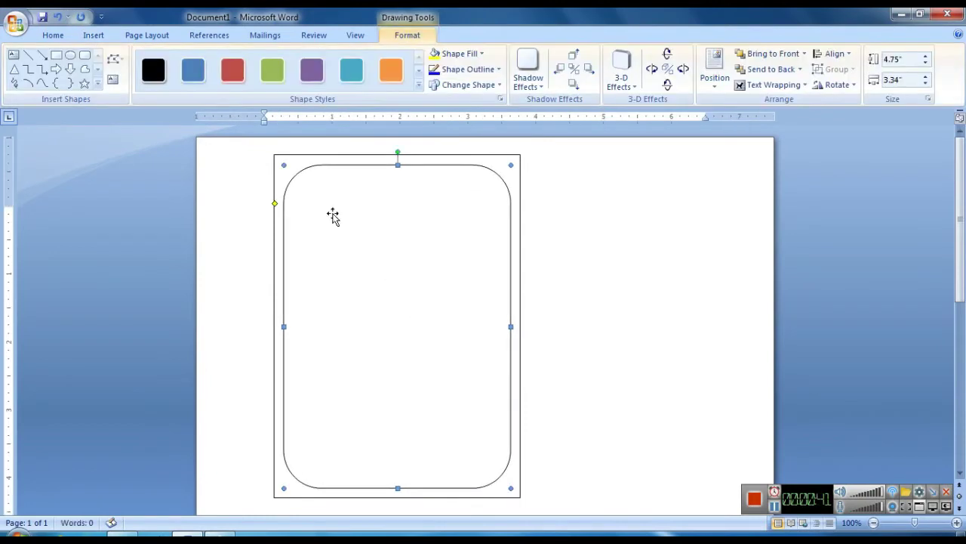
drag(275, 200, 276, 174)
click(579, 232)
click(458, 243)
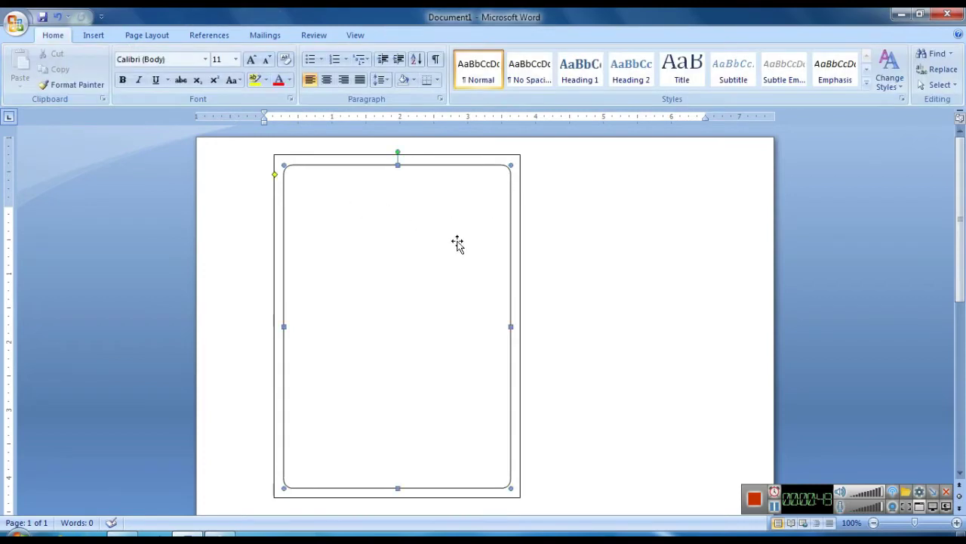
click(565, 311)
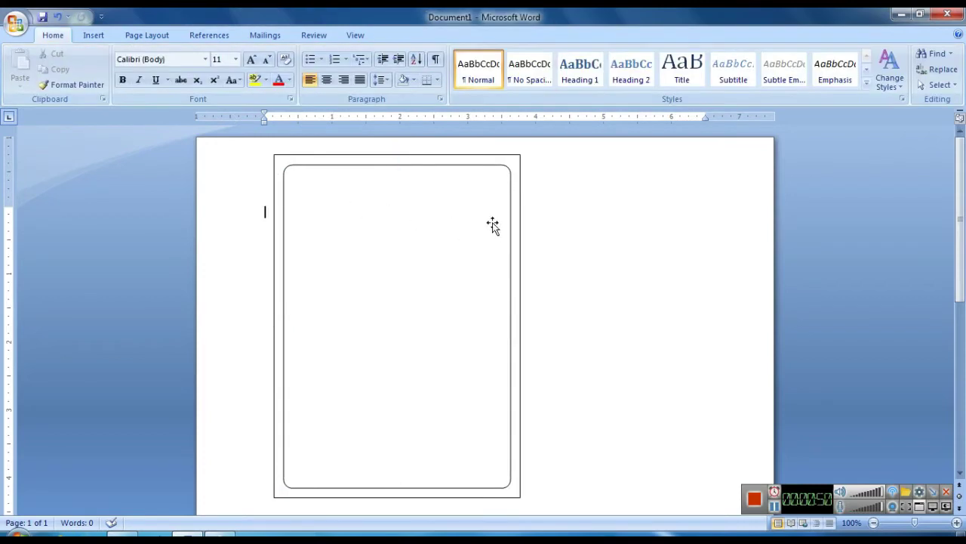
click(514, 158)
Step: Fill the outer text box frame with a blue Linear Down gradient
click(408, 35)
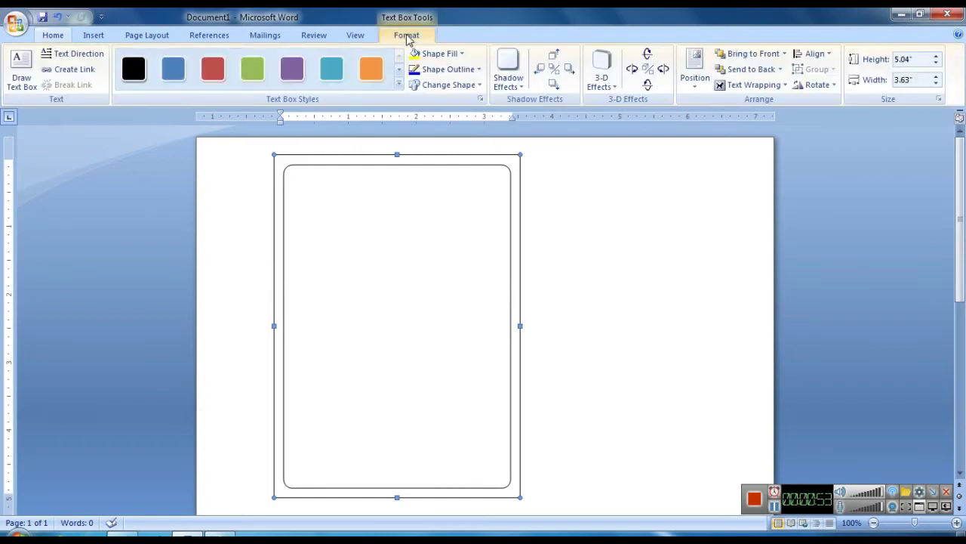
click(450, 56)
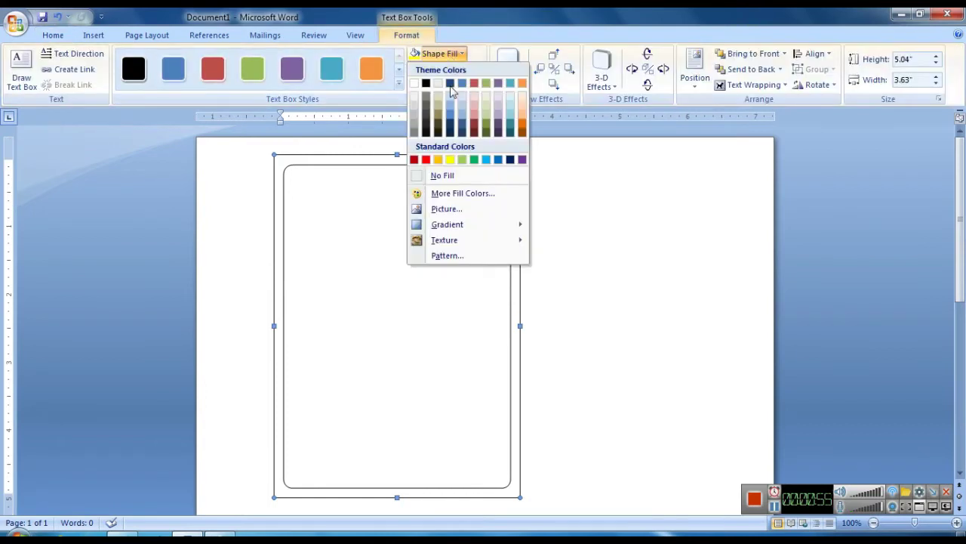
mouse_move(447, 224)
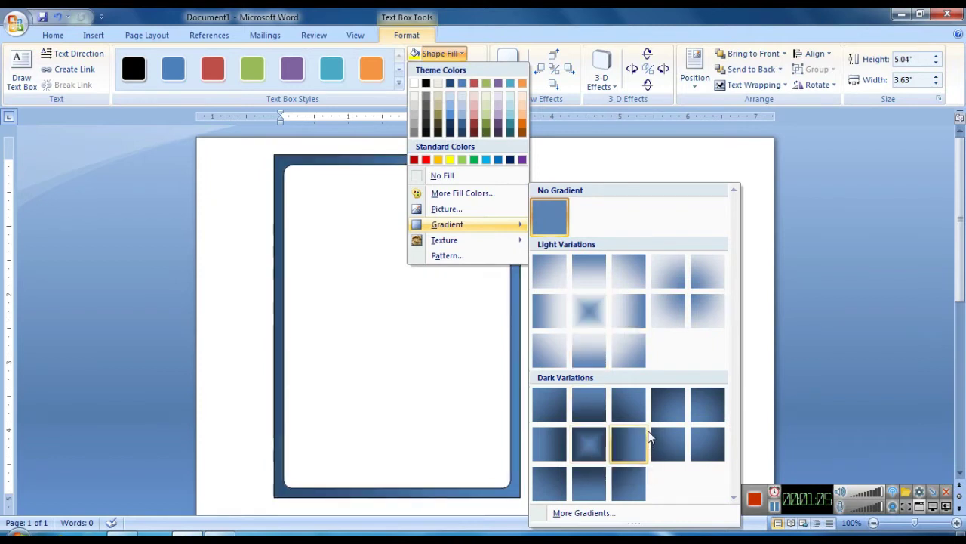
click(586, 278)
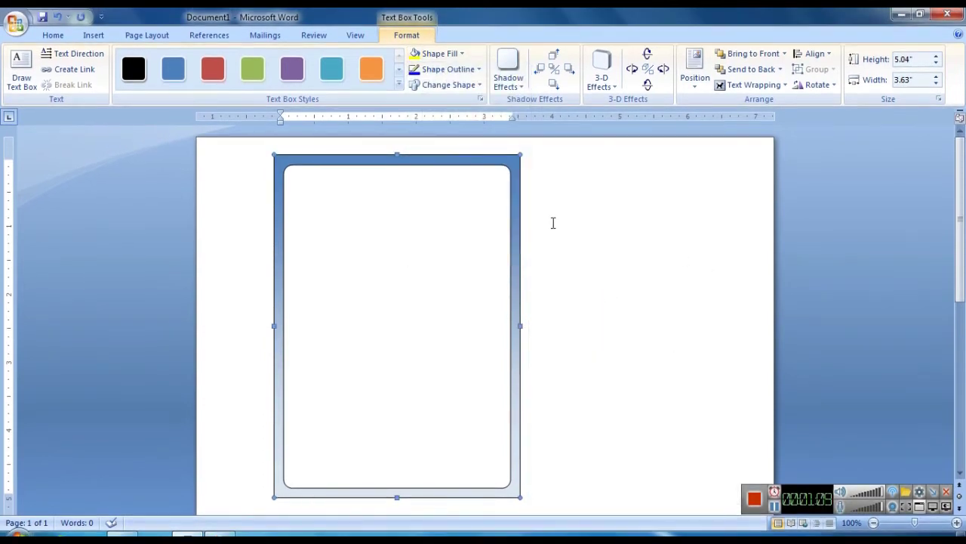
Step: Turn on Add Text for the inner rounded rectangle
click(451, 169)
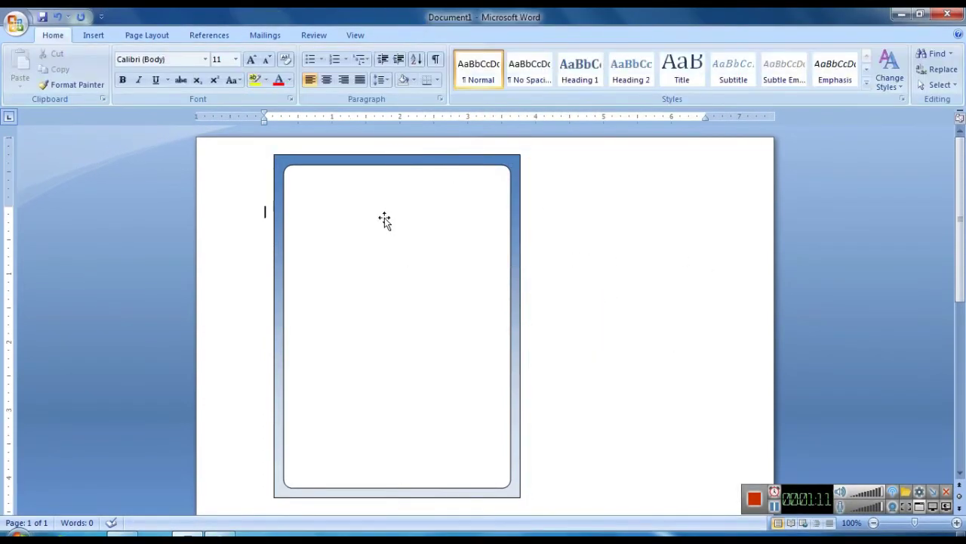
right_click(423, 219)
click(464, 261)
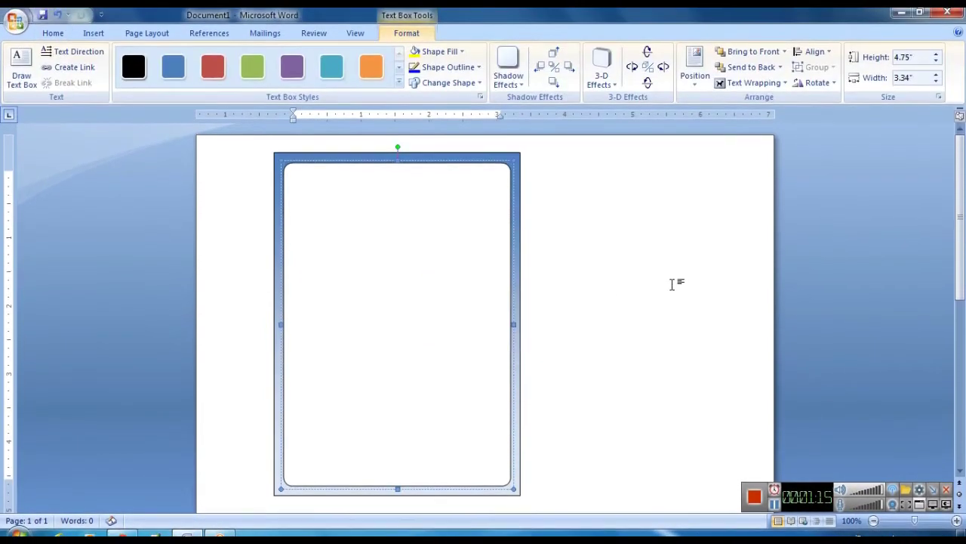
click(673, 280)
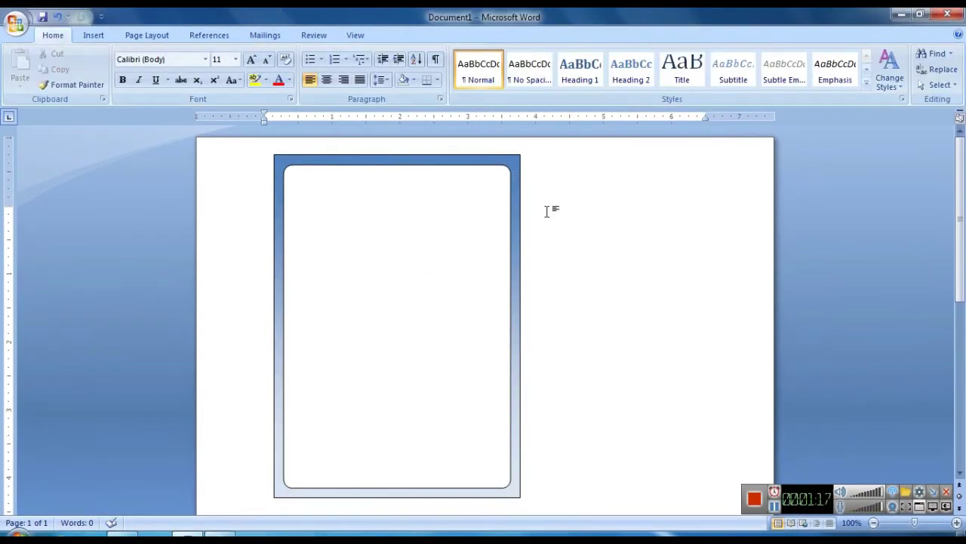
click(92, 35)
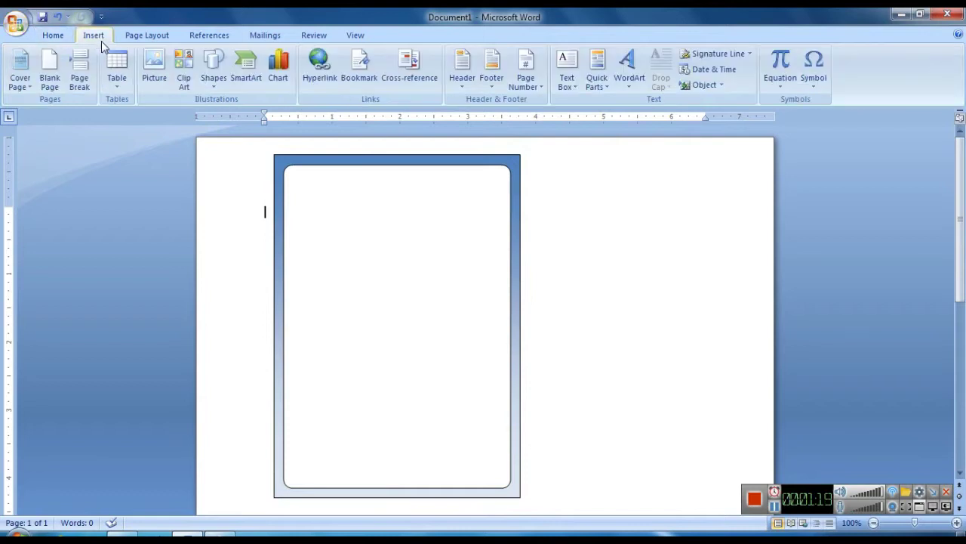
Step: Draw a full-width rounded header bar, 0.43" tall, across the top of the card
click(214, 79)
click(281, 113)
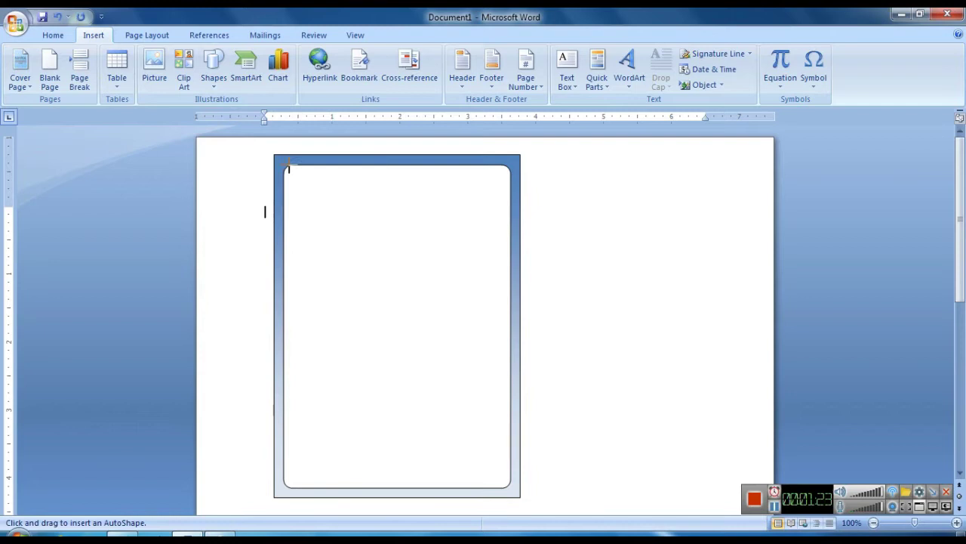
drag(287, 165, 467, 205)
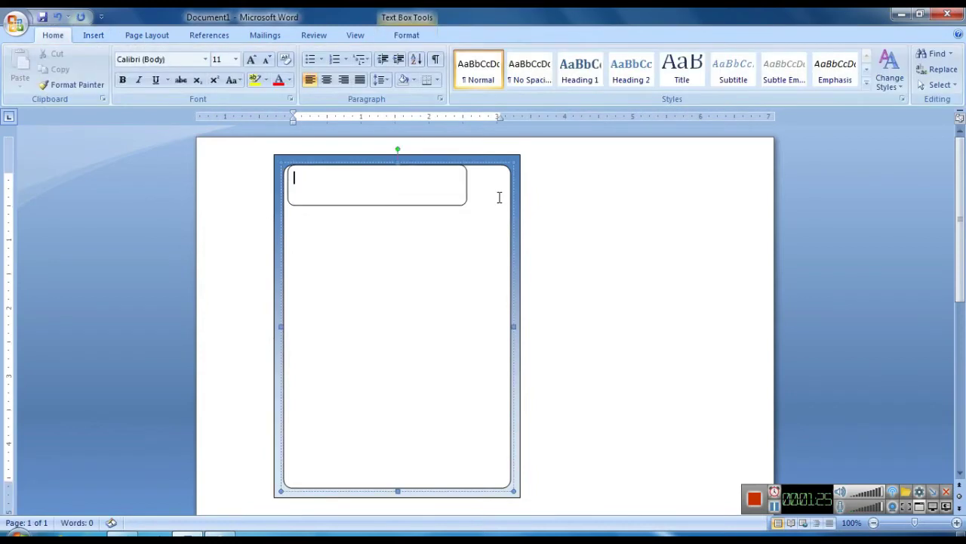
click(435, 195)
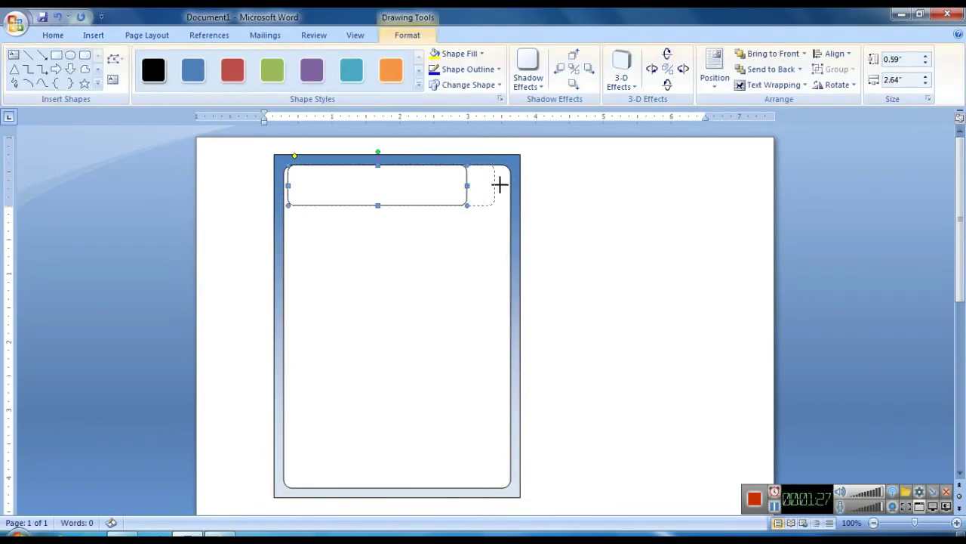
drag(505, 185, 506, 185)
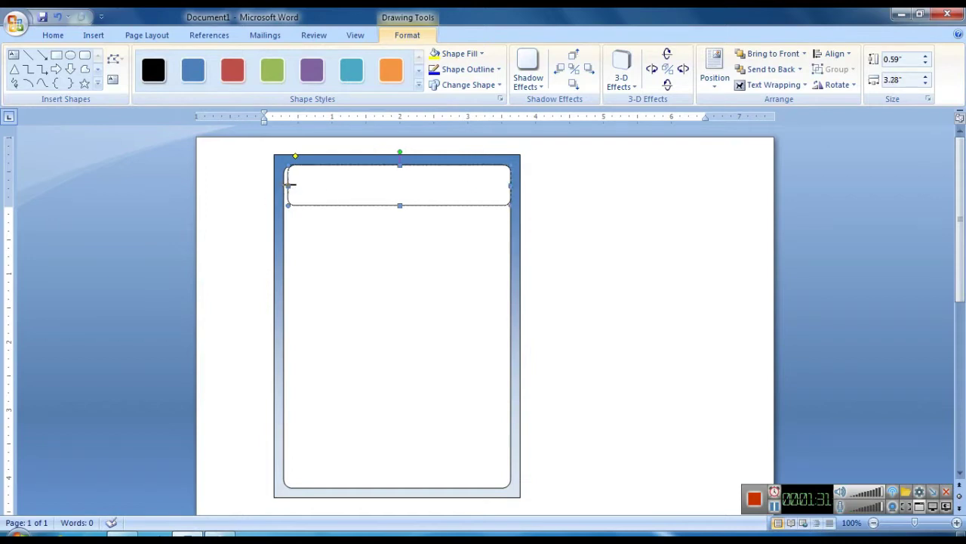
drag(287, 185, 283, 185)
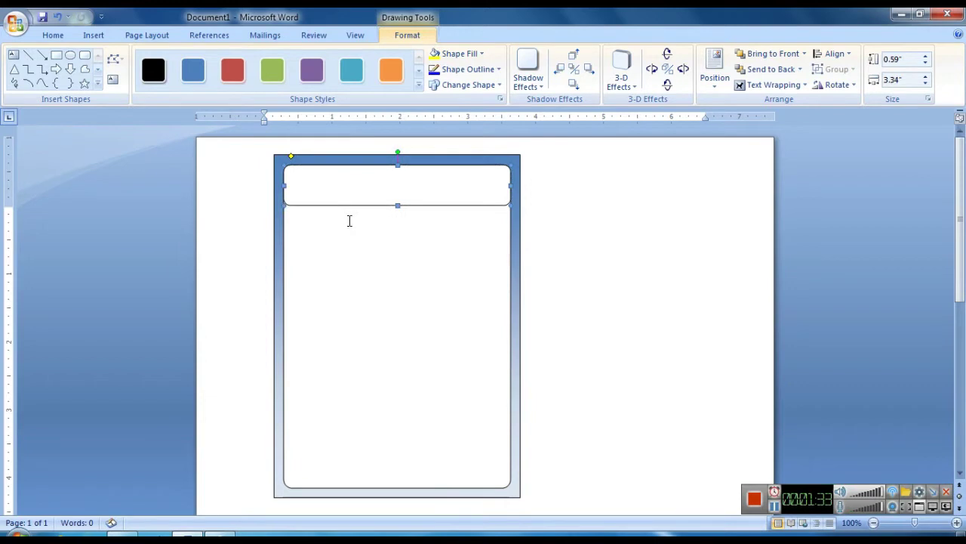
drag(398, 205, 397, 195)
Step: Fill the header bar with orange
click(545, 197)
click(438, 158)
click(457, 53)
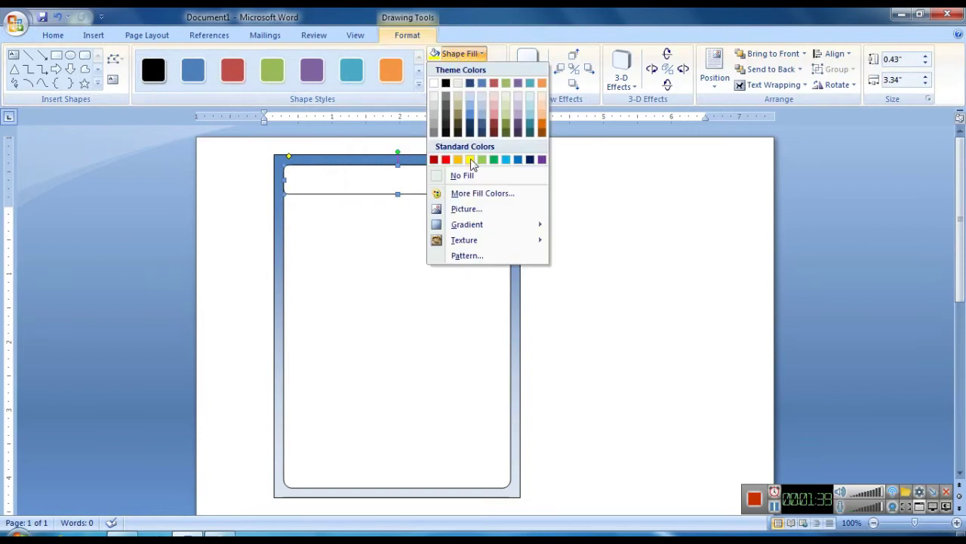
Step: Keep the orange fill and give the header bar a White outline
click(542, 128)
click(453, 69)
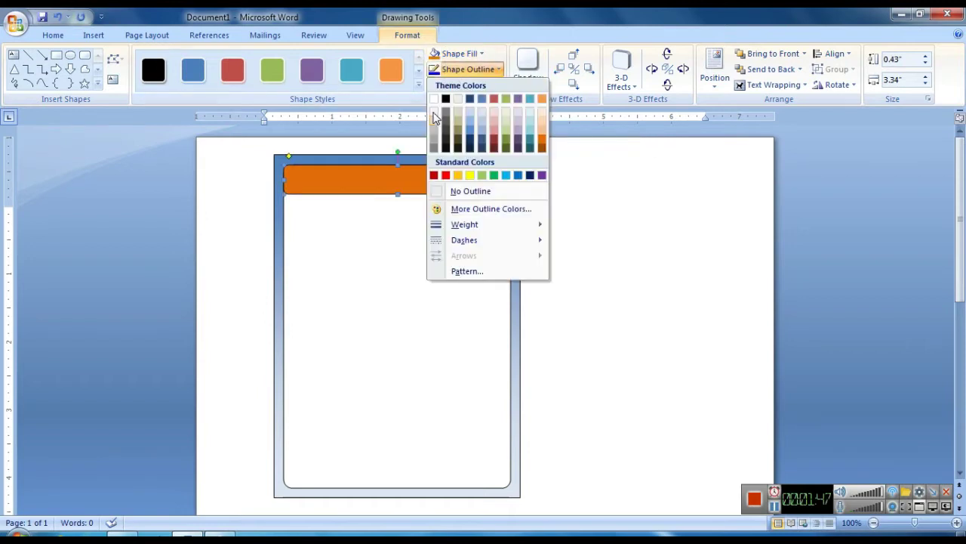
click(436, 99)
click(609, 268)
click(437, 191)
click(565, 263)
click(94, 36)
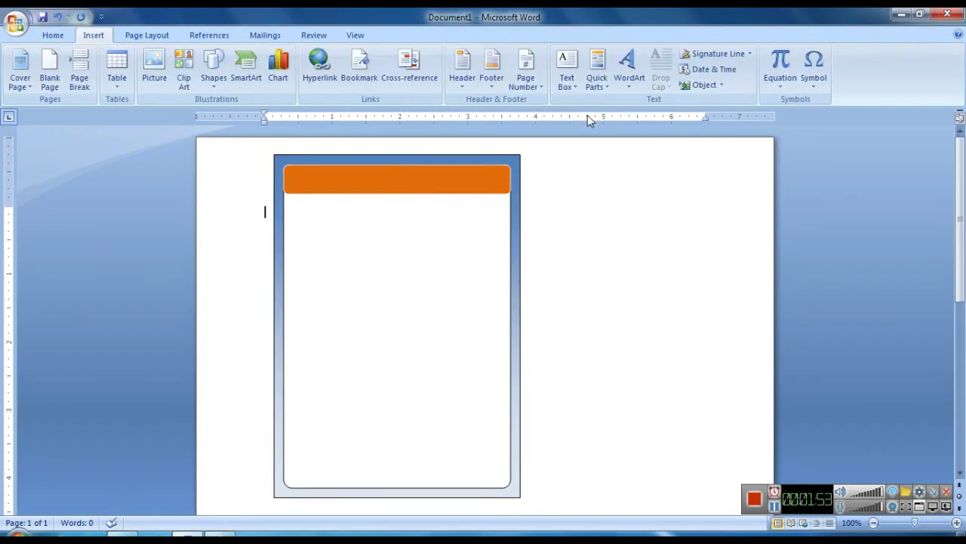
Step: Insert first-style WordArt reading 'STUDENT ID CARD' in Arial Black 36
click(629, 69)
click(638, 107)
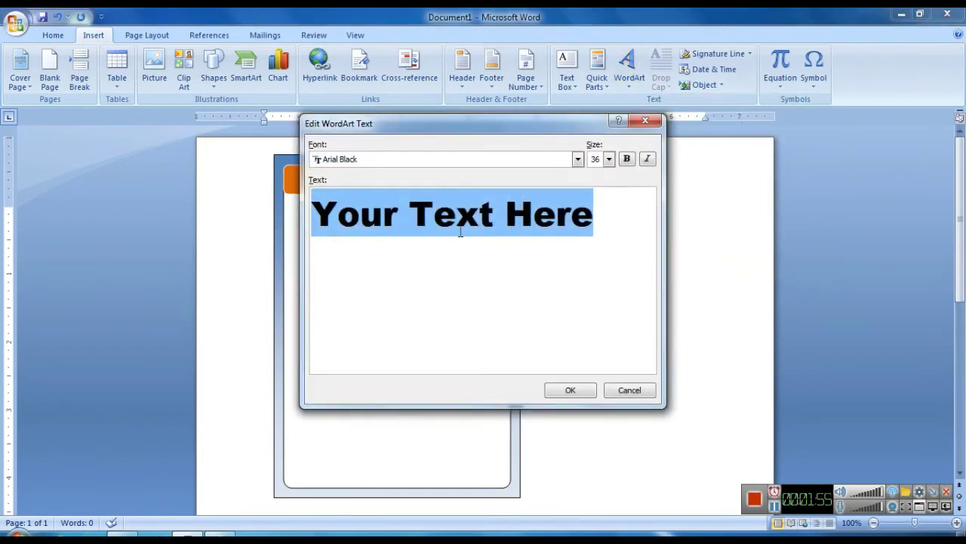
click(421, 158)
click(418, 155)
key(BackSpace)
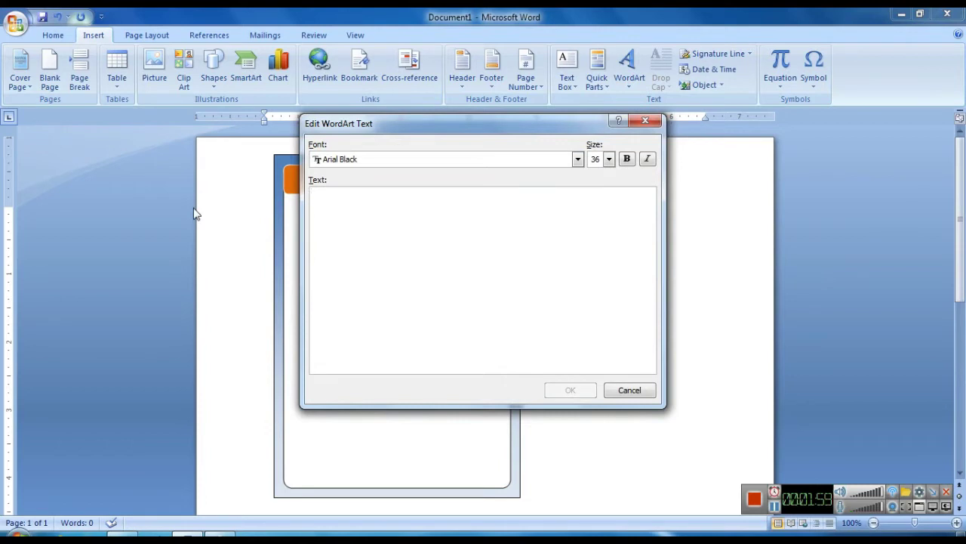
text(STU)
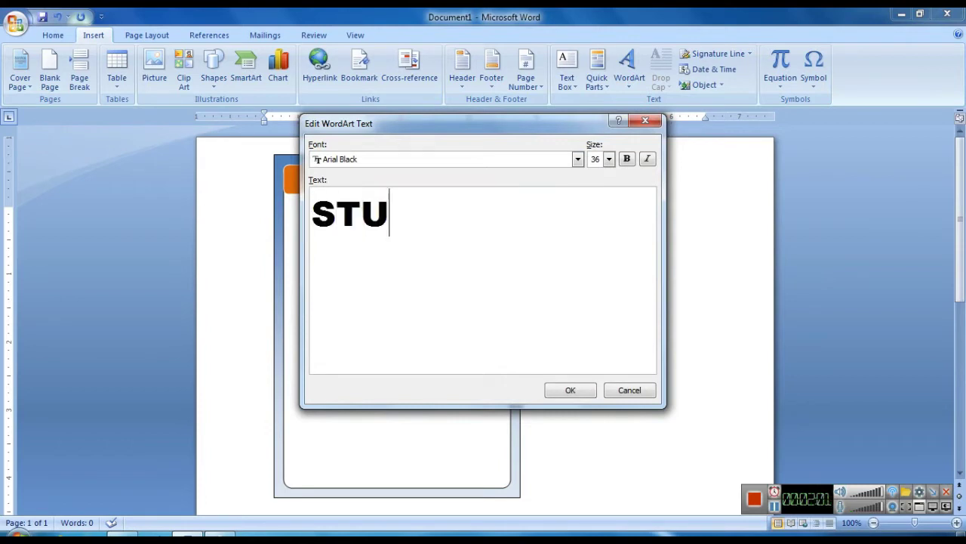
text(DENT ID )
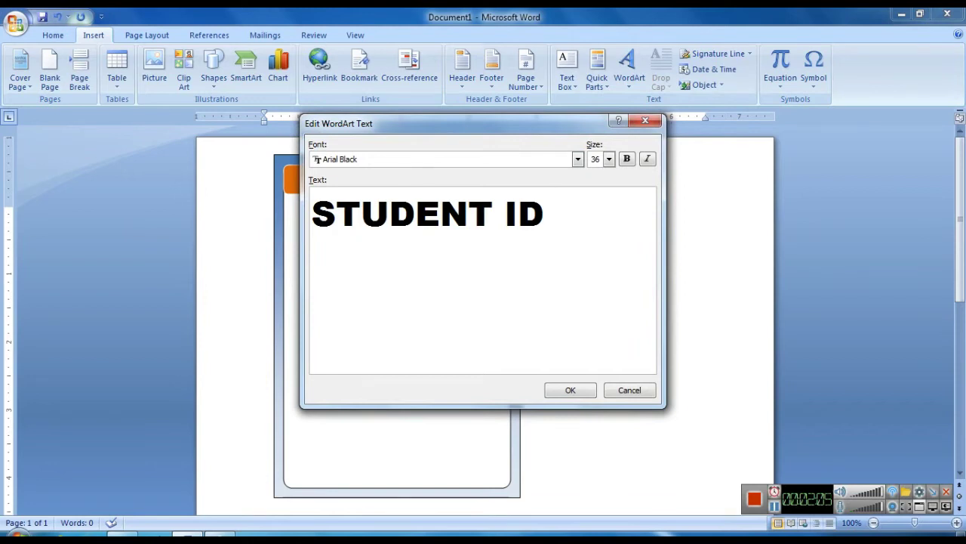
text(cA)
key(BackSpace)
key(BackSpace)
text(CA)
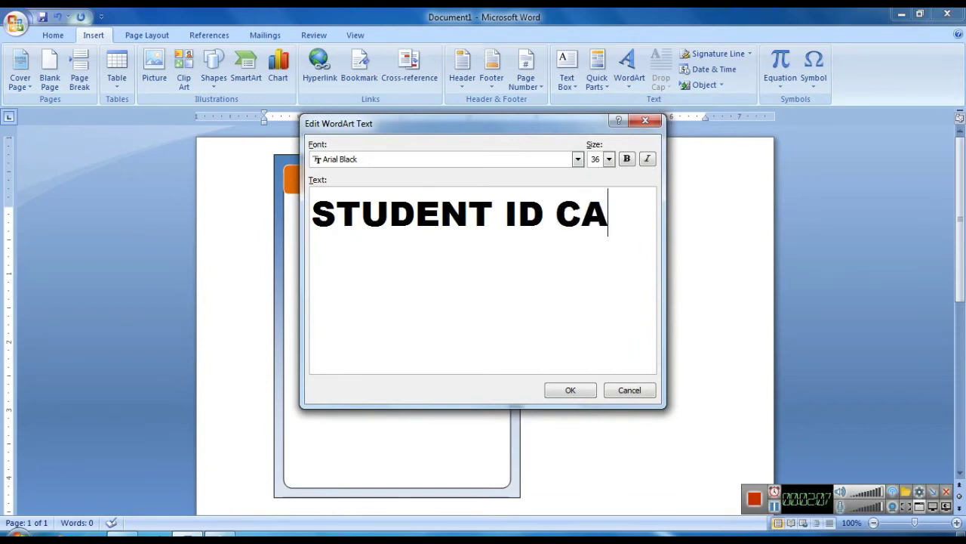
text(RD)
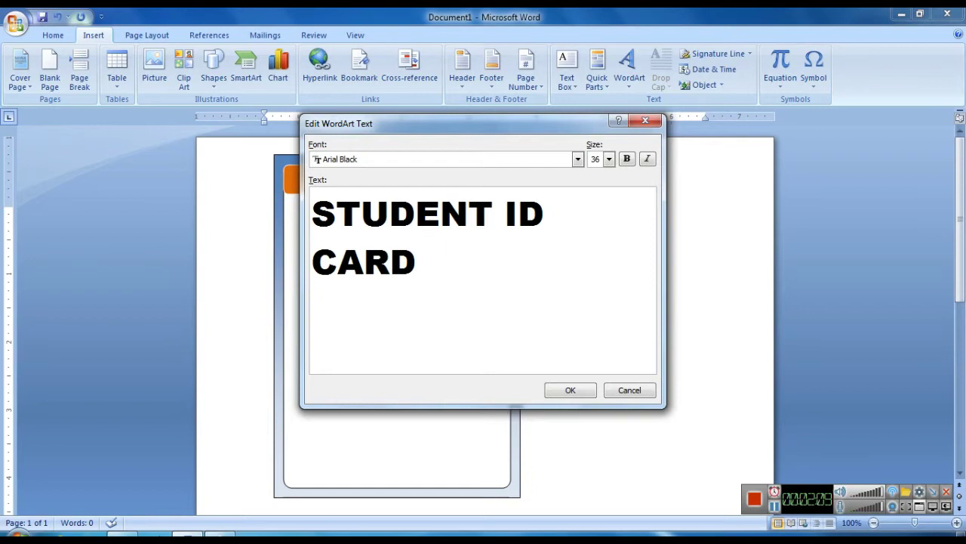
Step: Confirm the WordArt text and set its wrapping to In Front of Text
click(567, 390)
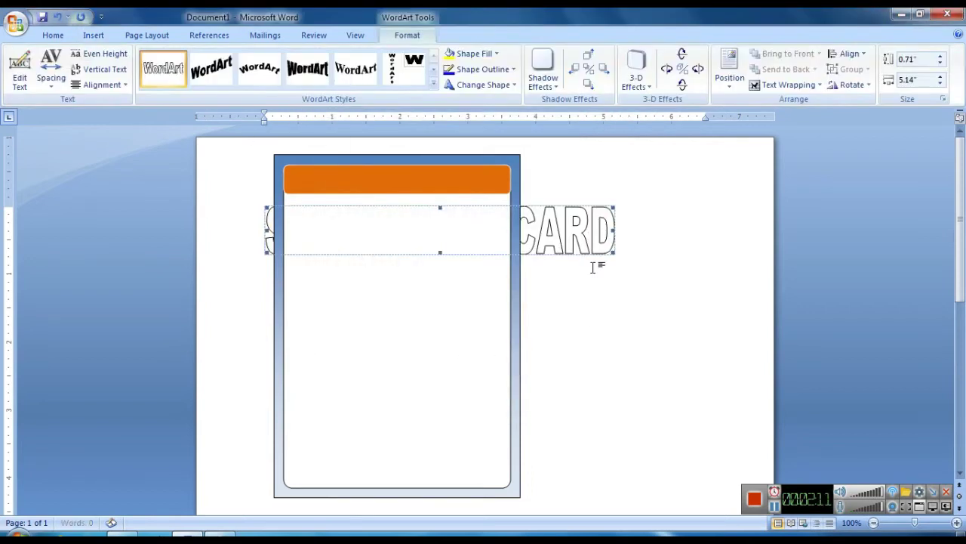
click(778, 84)
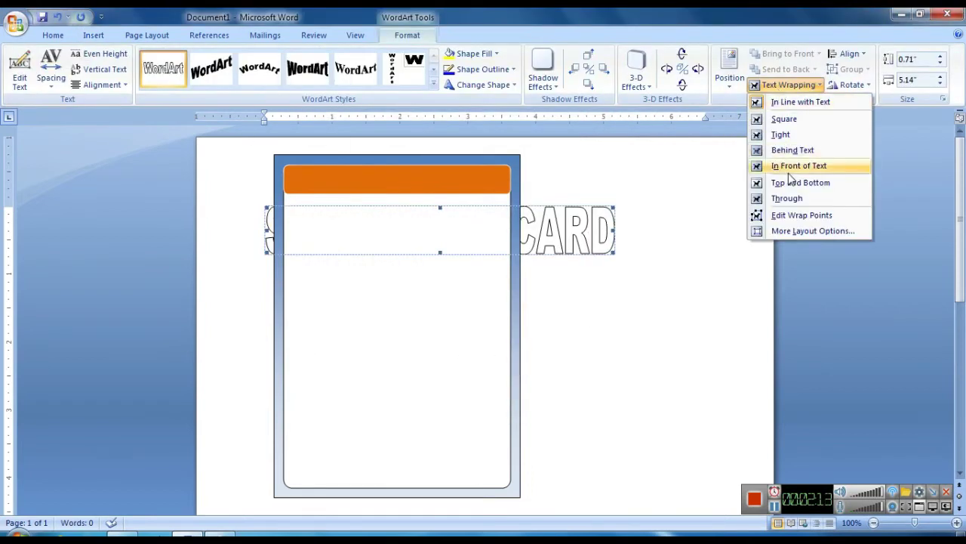
click(800, 164)
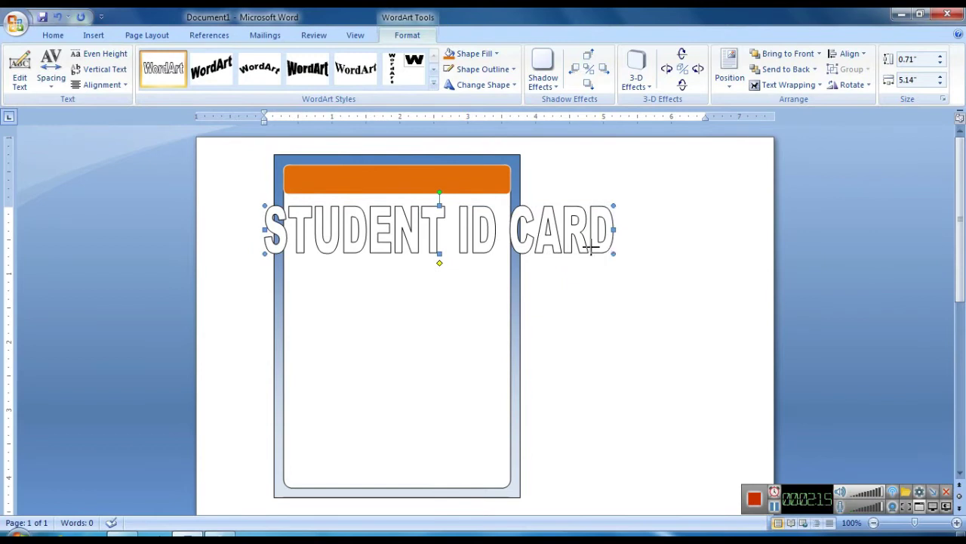
Step: Place the heading on the orange bar and stretch it to 0.34" × 3.18"
drag(448, 228, 451, 229)
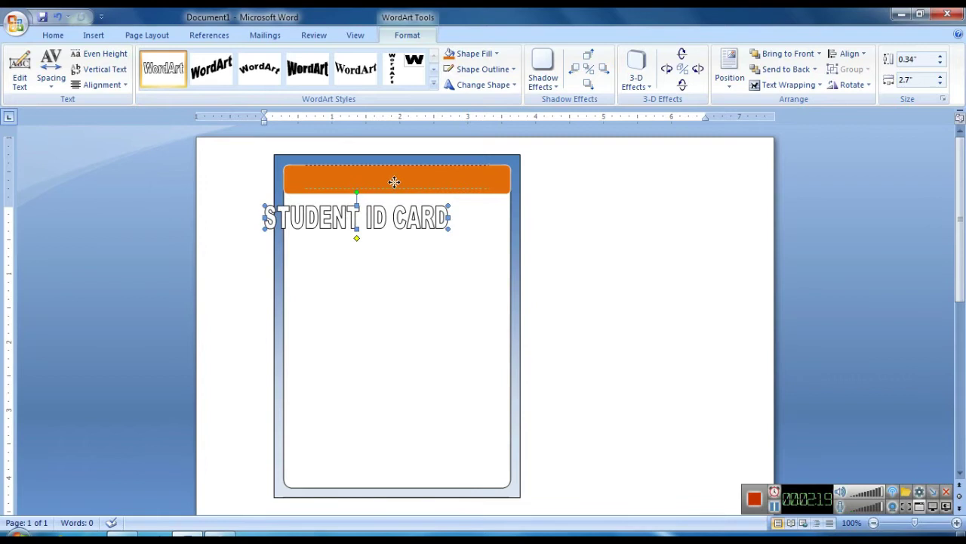
drag(394, 183, 395, 184)
key(ctrl+z)
key(ctrl+z)
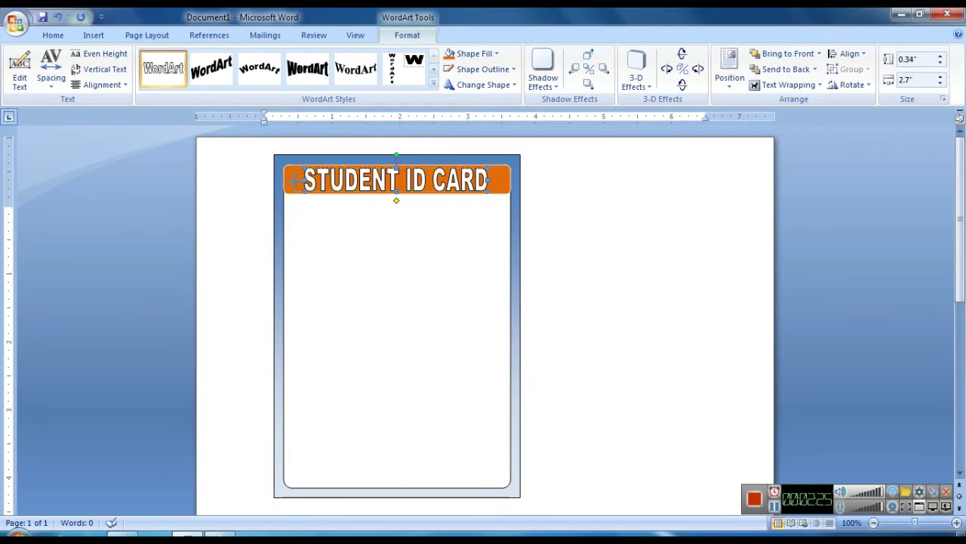
drag(290, 180, 290, 180)
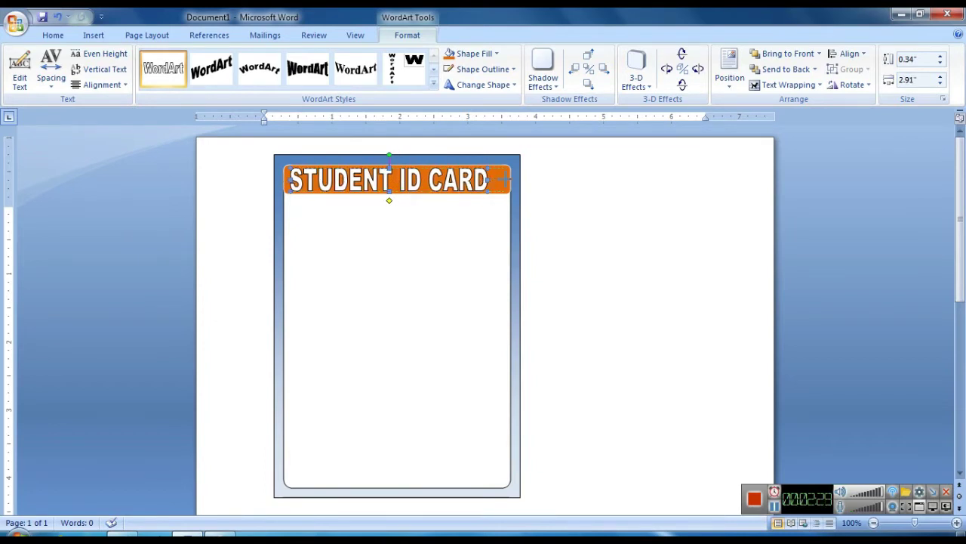
drag(503, 179, 507, 179)
click(635, 234)
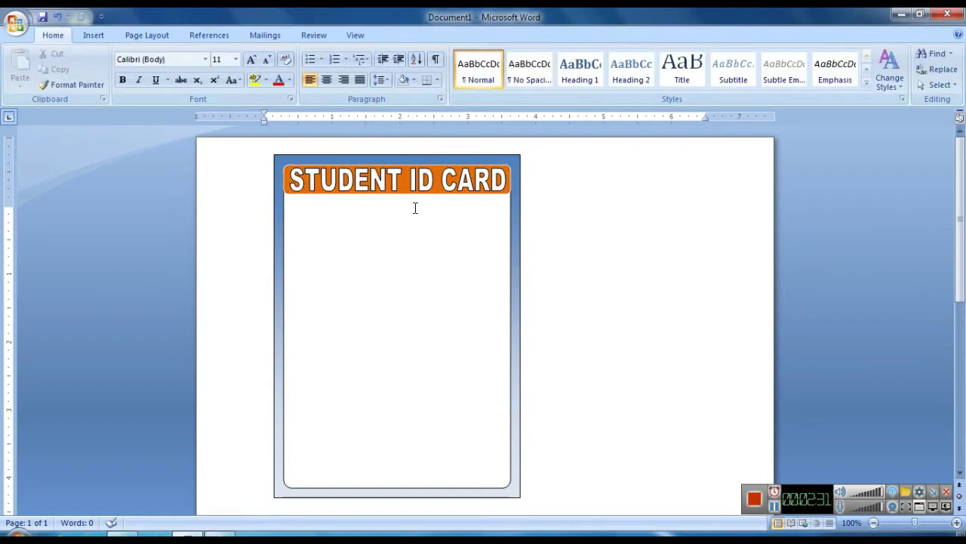
click(395, 181)
Step: Apply a White outline to the STUDENT ID CARD lettering
click(407, 35)
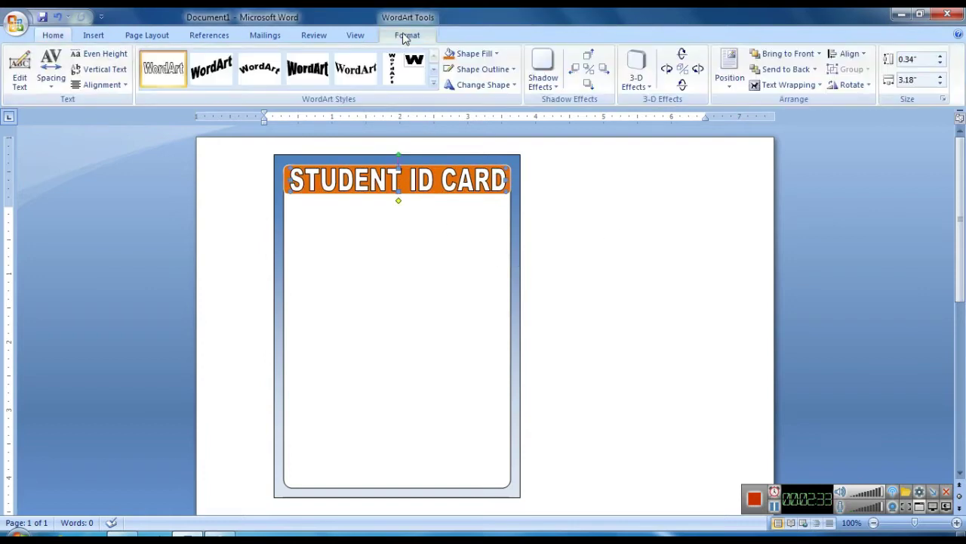
click(468, 54)
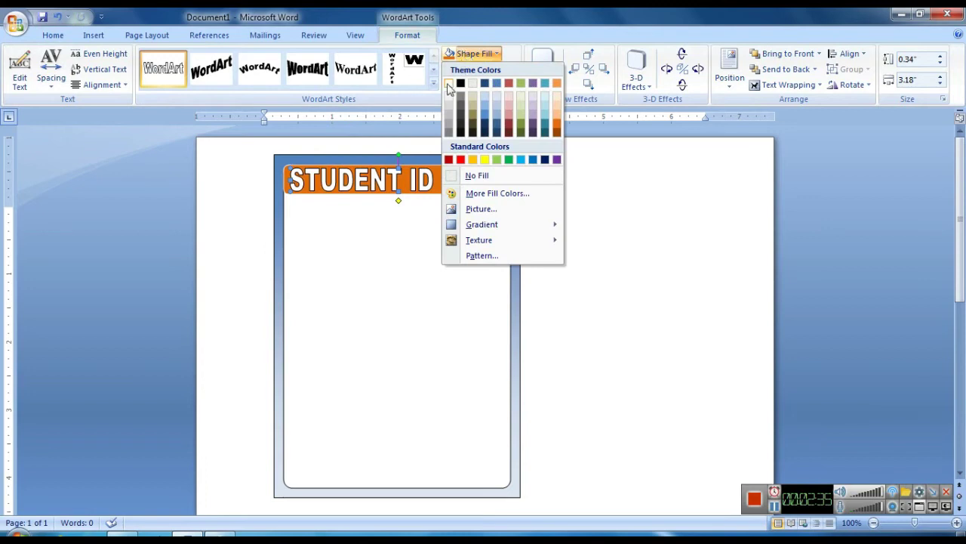
click(708, 259)
click(484, 69)
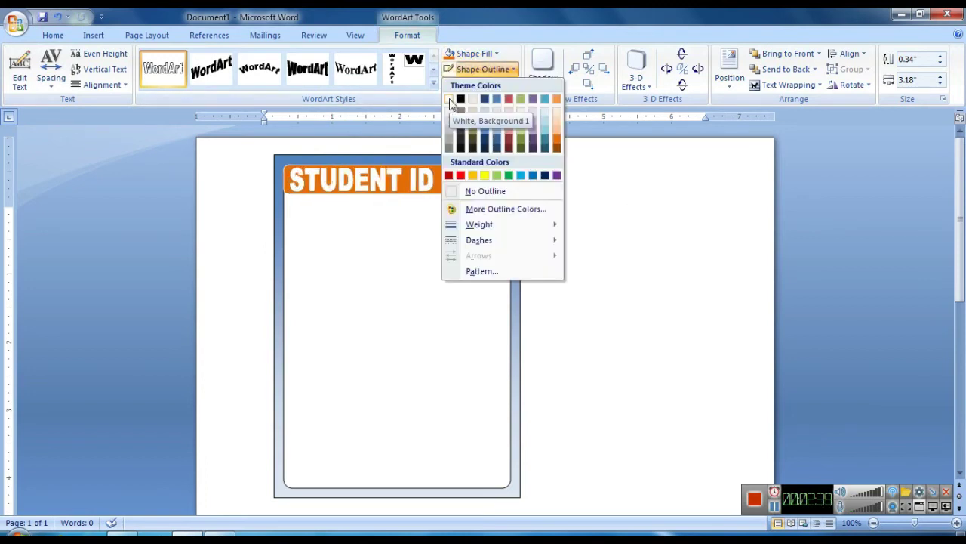
click(450, 101)
click(611, 272)
scroll(589, 296, down, 4)
scroll(589, 297, up, 4)
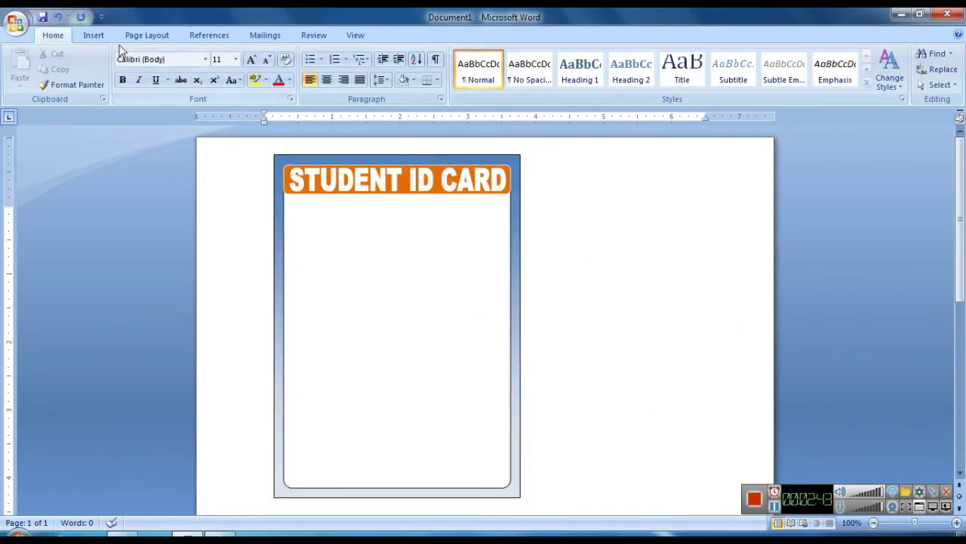
click(94, 35)
Step: Insert the student's portrait photo from E:\Photoshop pic\PHOTOSHOP as a 2" × 2" picture
click(155, 72)
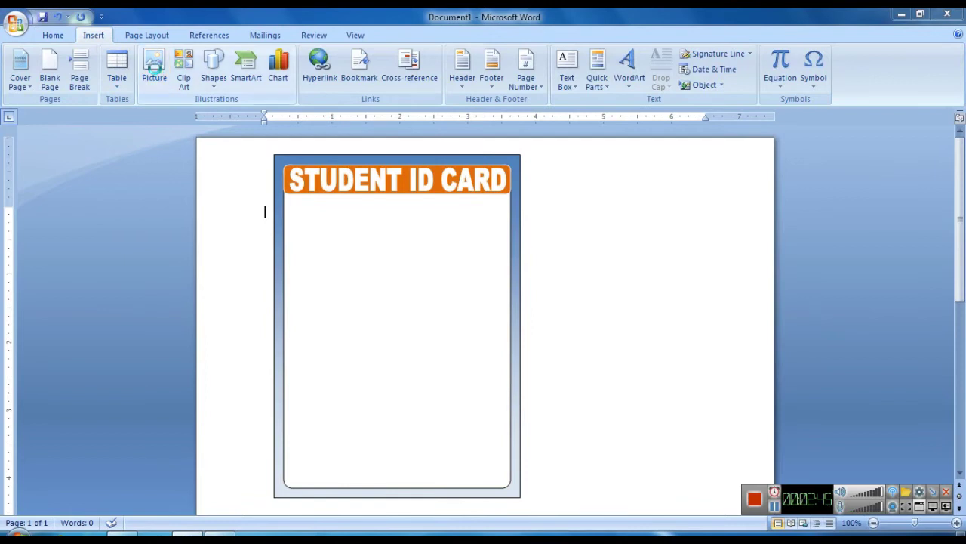
drag(110, 200, 108, 269)
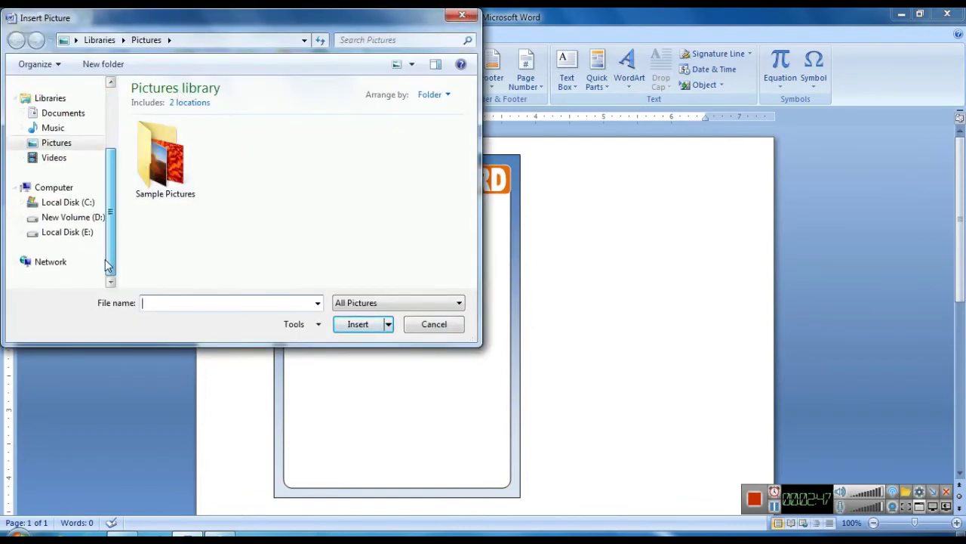
click(74, 217)
click(72, 232)
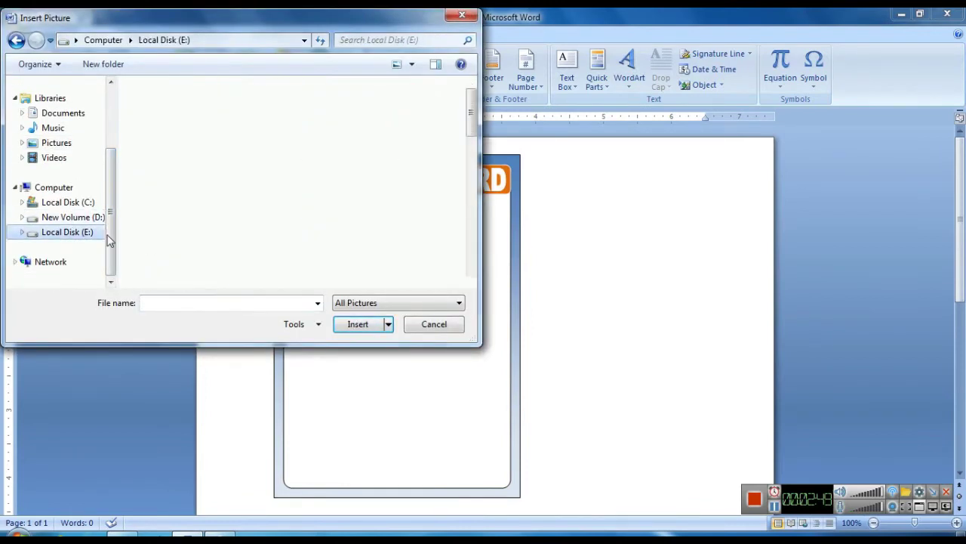
drag(470, 106, 467, 175)
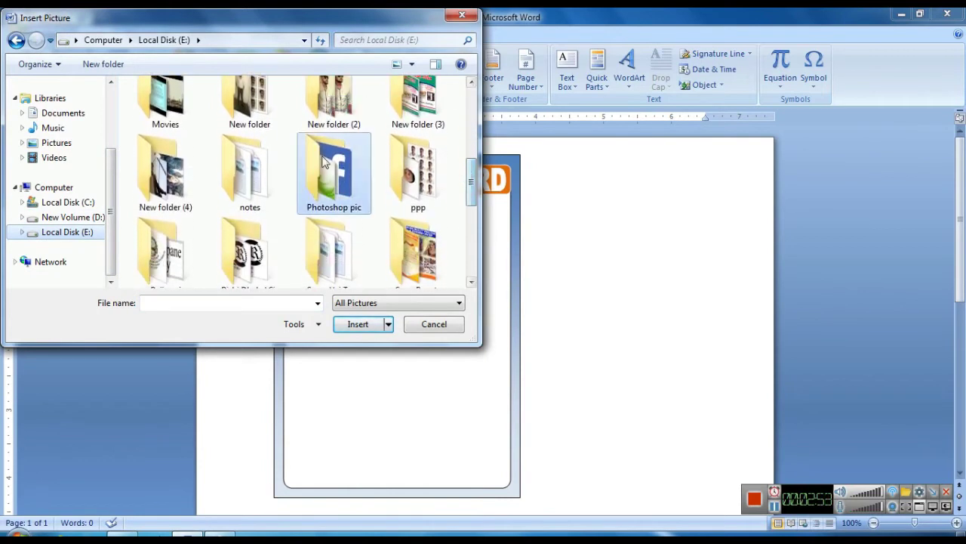
double_click(333, 172)
double_click(416, 132)
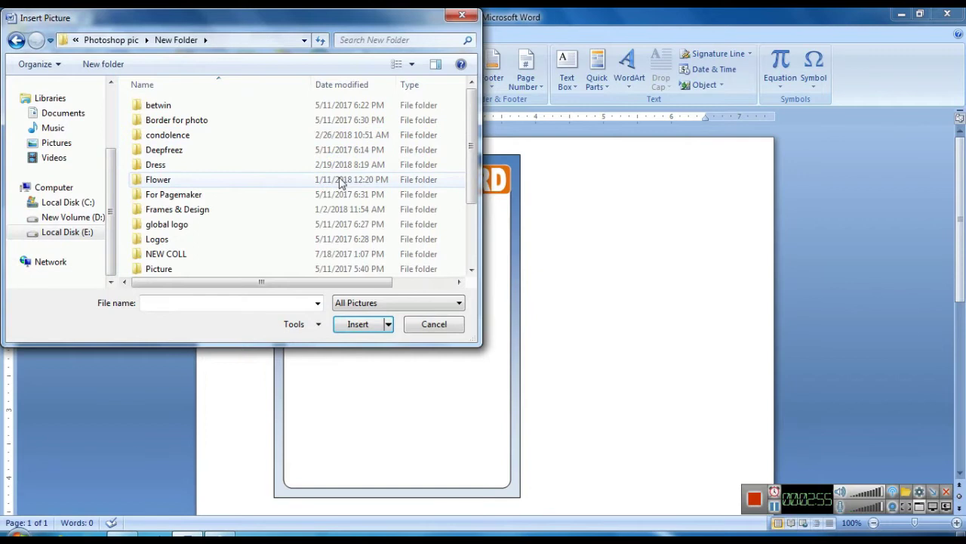
click(16, 41)
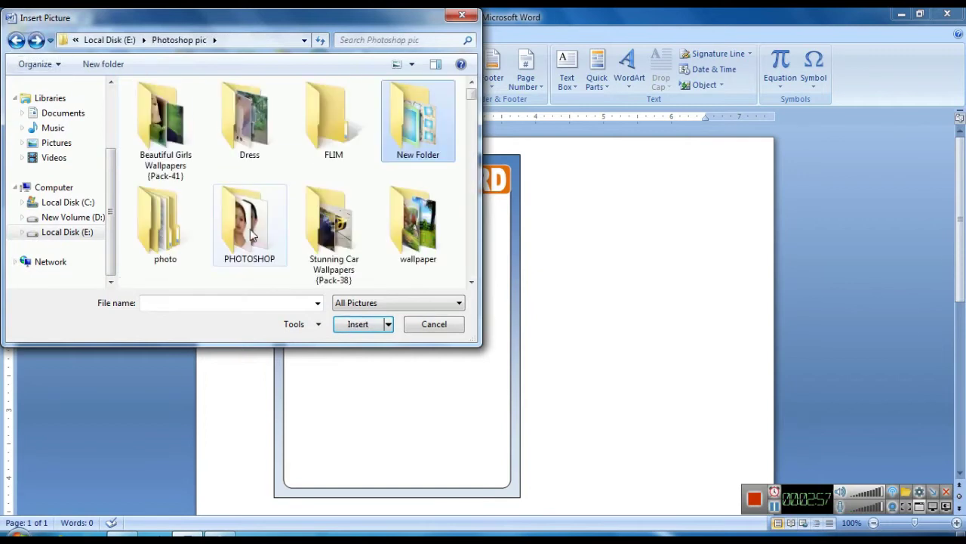
double_click(250, 228)
scroll(333, 256, down, 2)
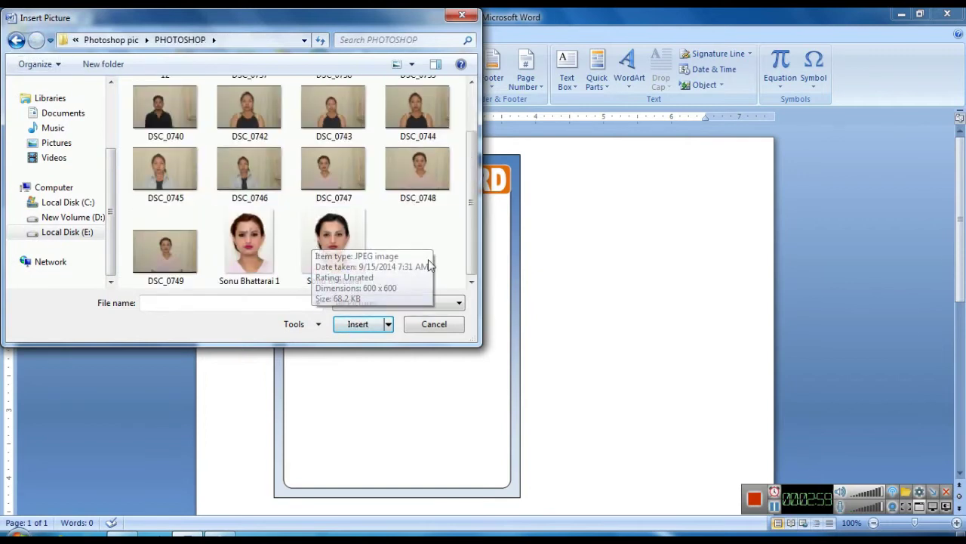
click(346, 242)
click(361, 324)
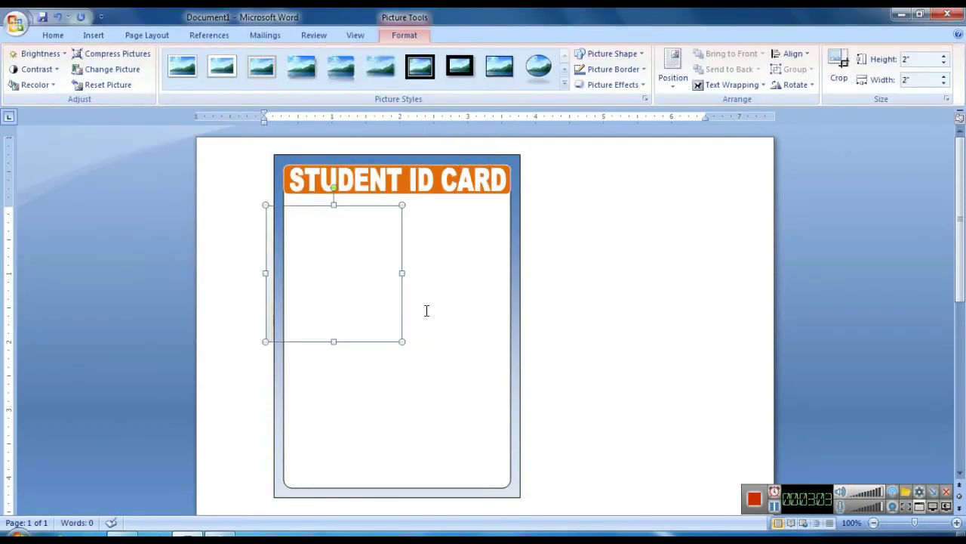
Step: Set the photo to In Front of Text and move it into the card below the heading
click(728, 85)
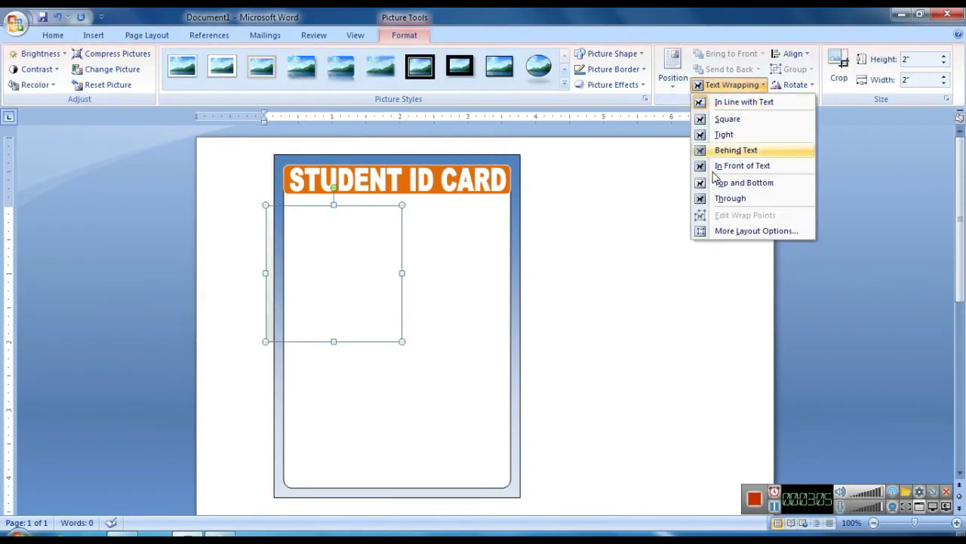
click(725, 165)
drag(378, 280, 444, 284)
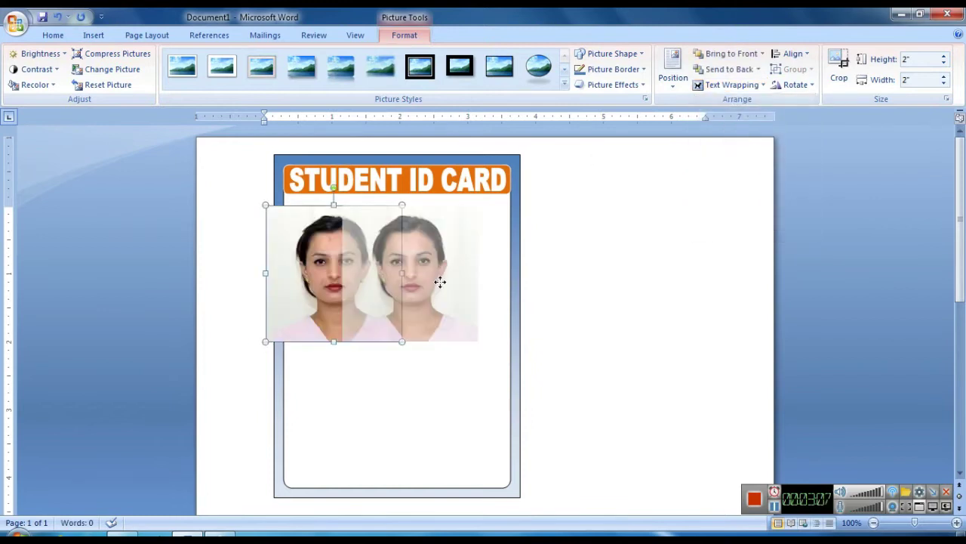
Step: Crop all four sides of the photo to about 1.78" × 1.5"
click(839, 68)
drag(477, 272, 458, 272)
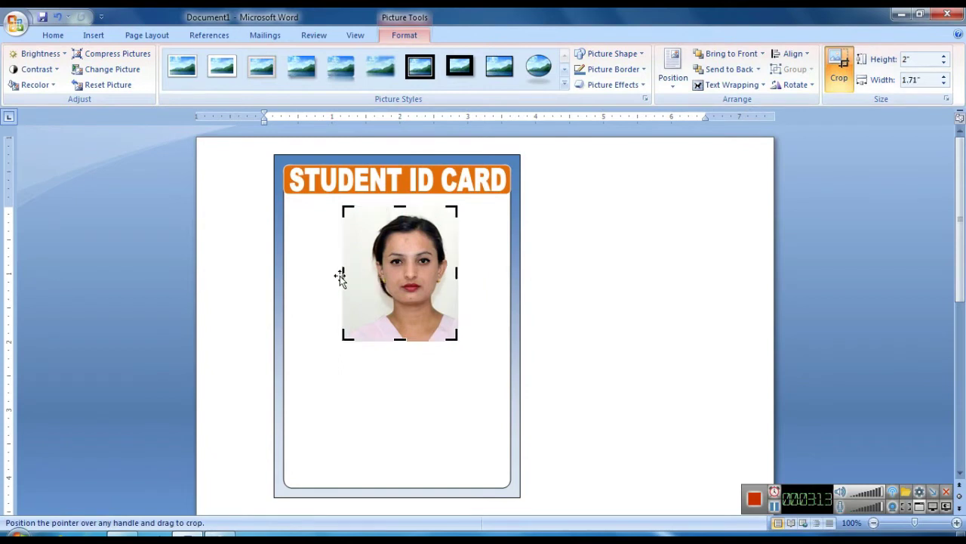
drag(344, 273, 357, 275)
drag(407, 206, 407, 211)
drag(410, 340, 410, 331)
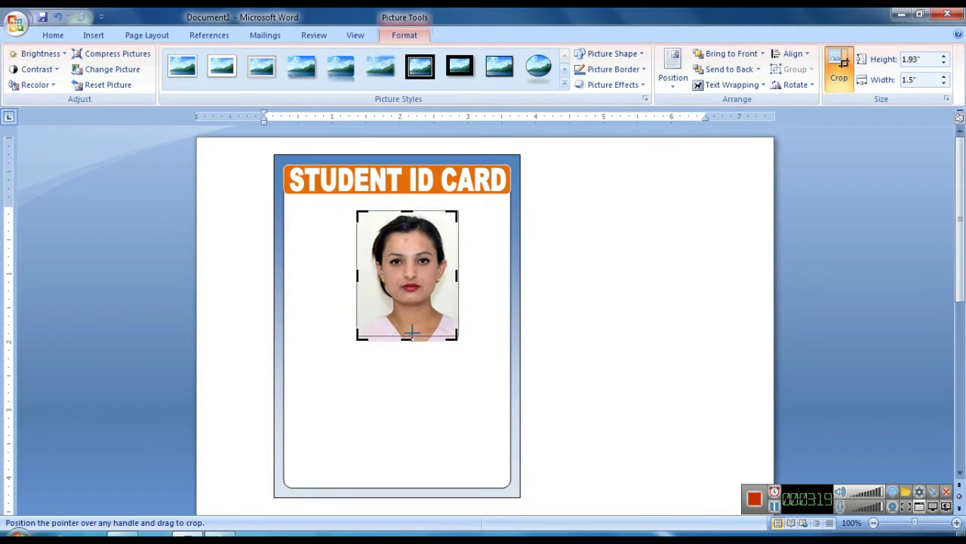
click(603, 306)
click(436, 278)
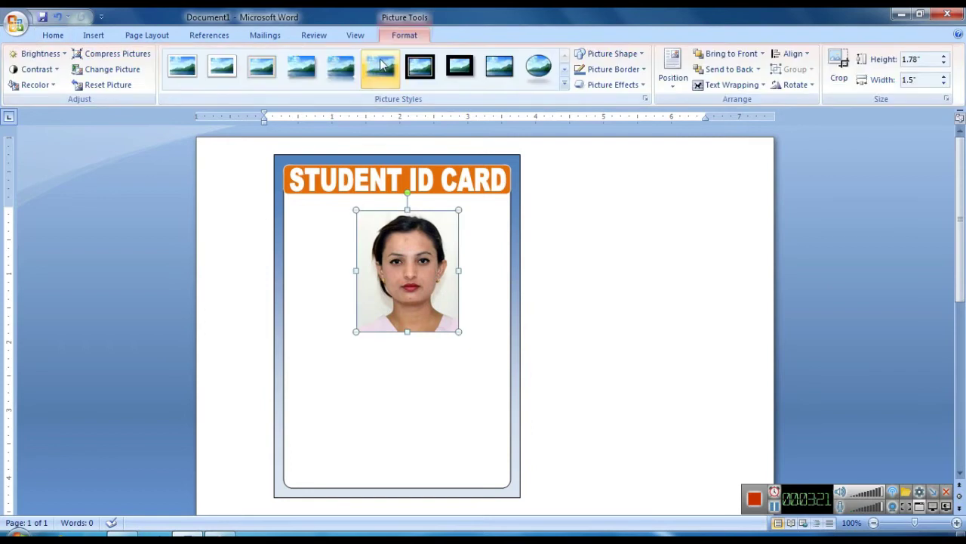
click(611, 53)
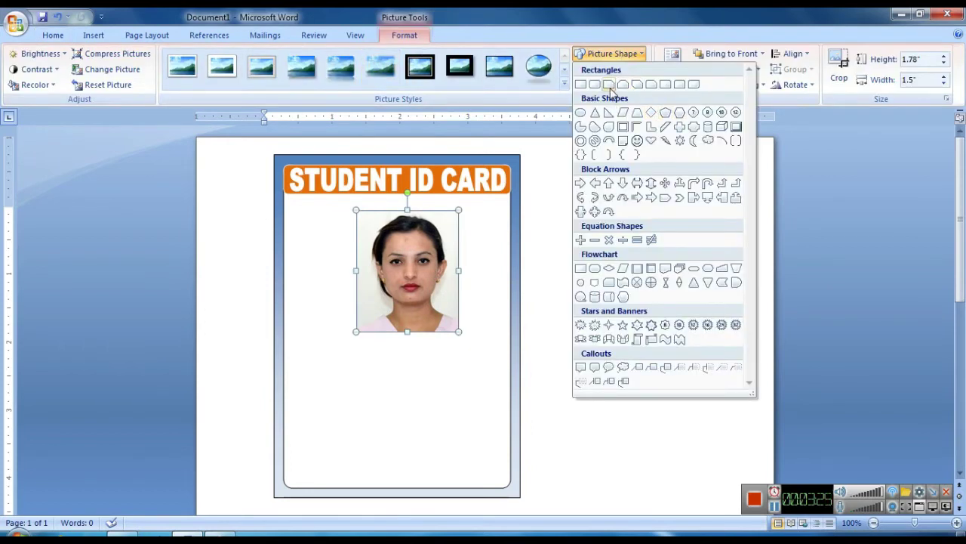
Step: Try several rectangle picture shapes on the photo, including rounded corners
click(665, 87)
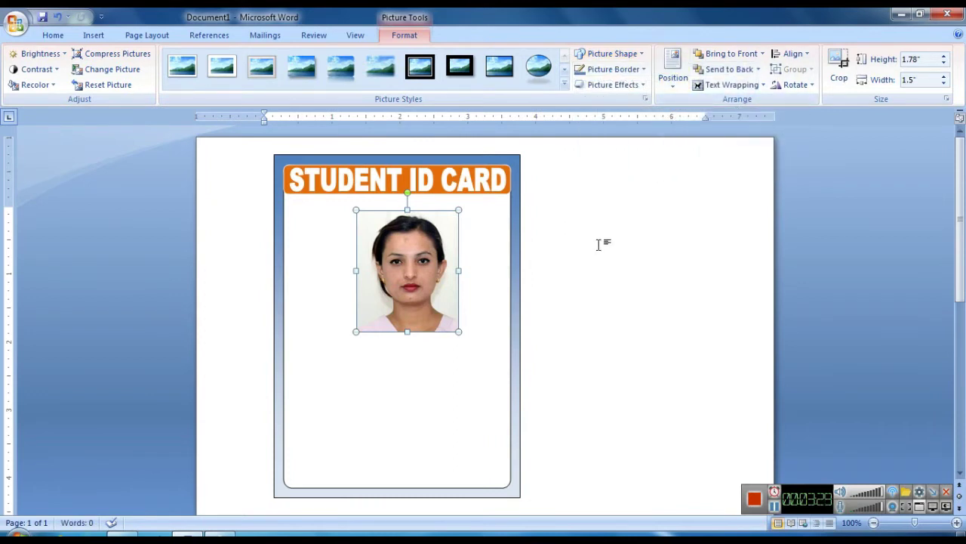
click(599, 244)
click(438, 263)
click(618, 54)
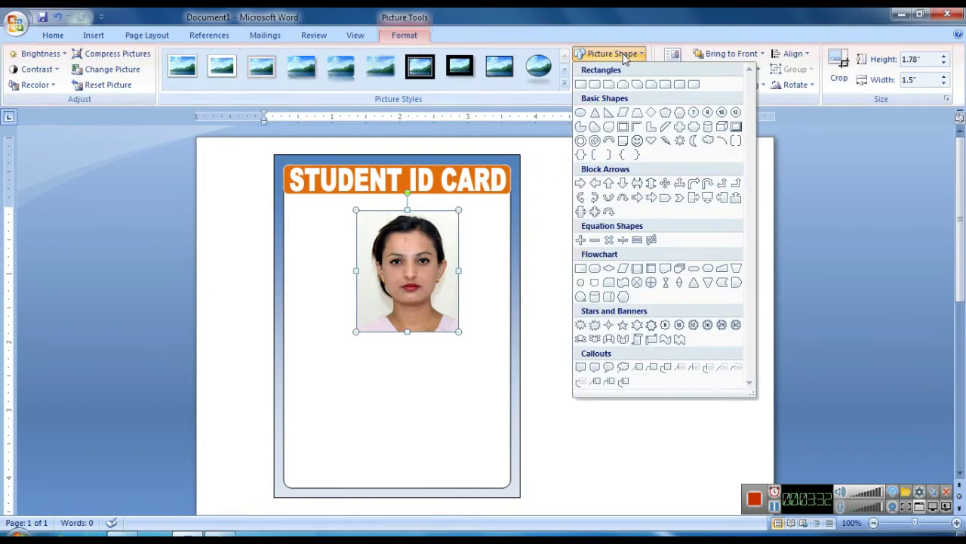
click(670, 88)
click(612, 55)
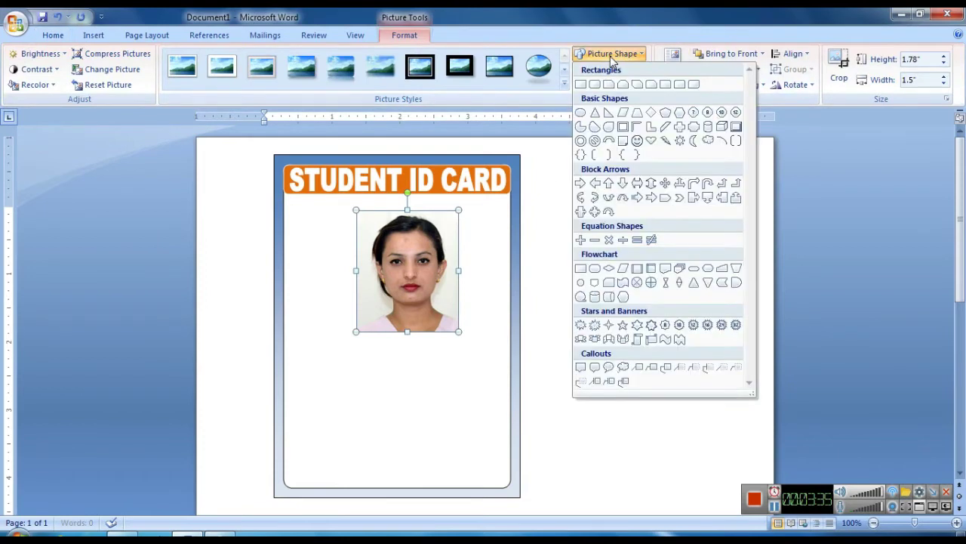
click(595, 88)
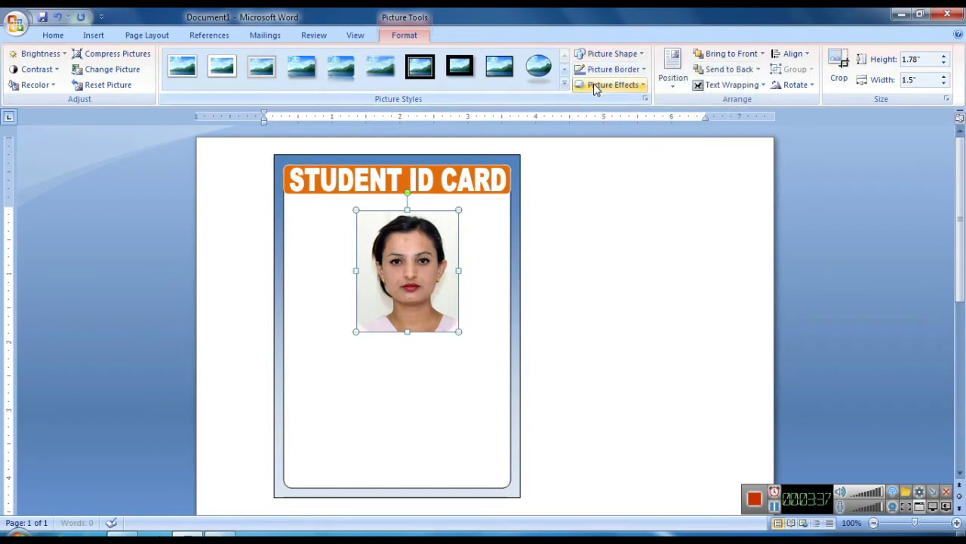
click(594, 54)
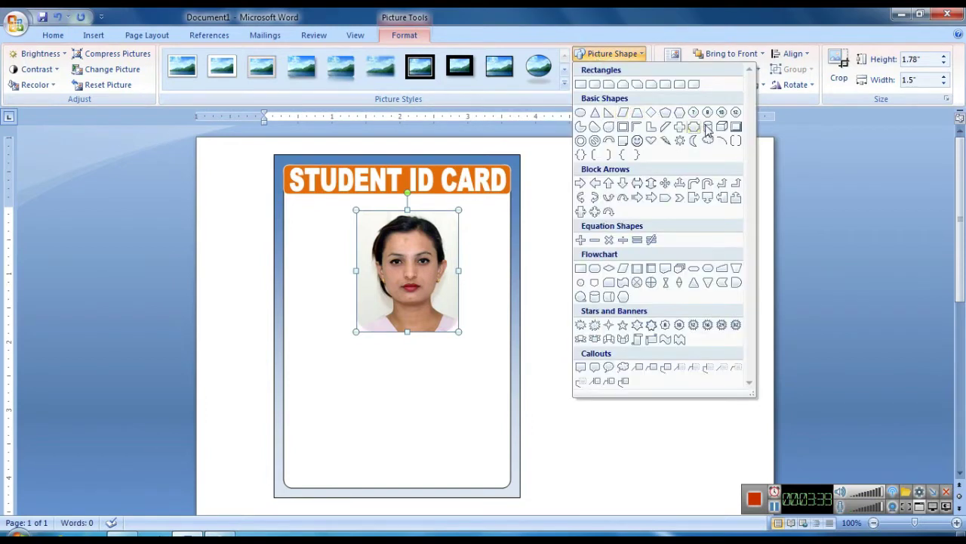
click(594, 269)
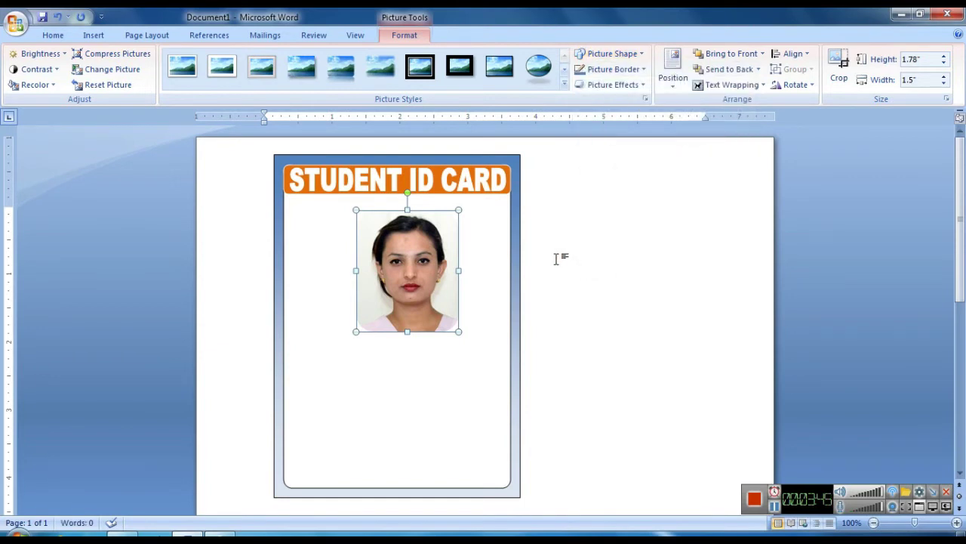
Step: Give the photo a thin outline weight and set its shape back to a plain rectangle
click(613, 70)
mouse_move(610, 224)
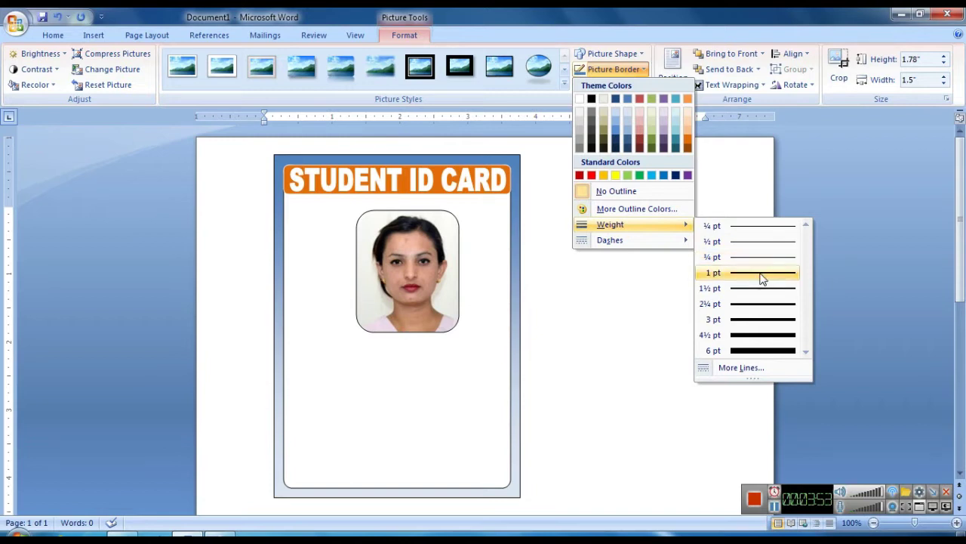
click(761, 277)
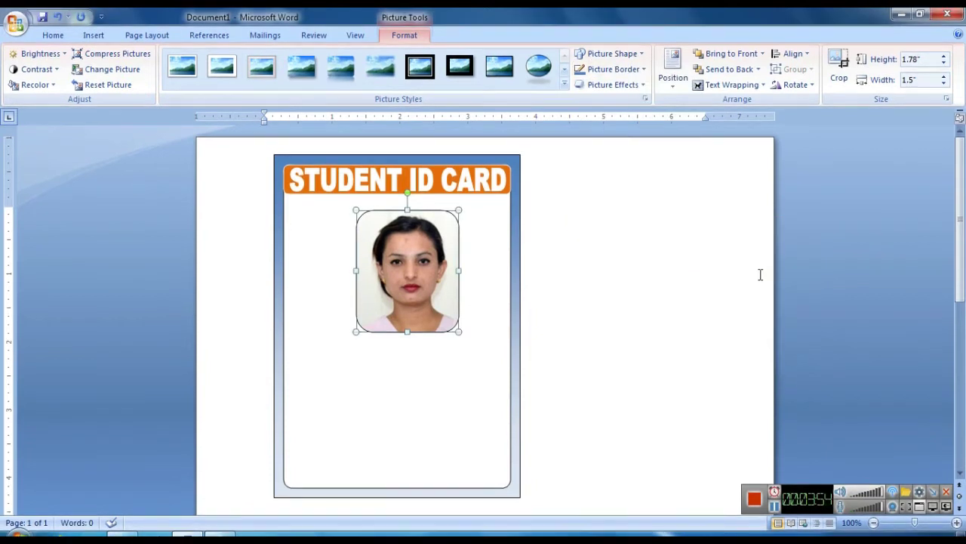
click(608, 53)
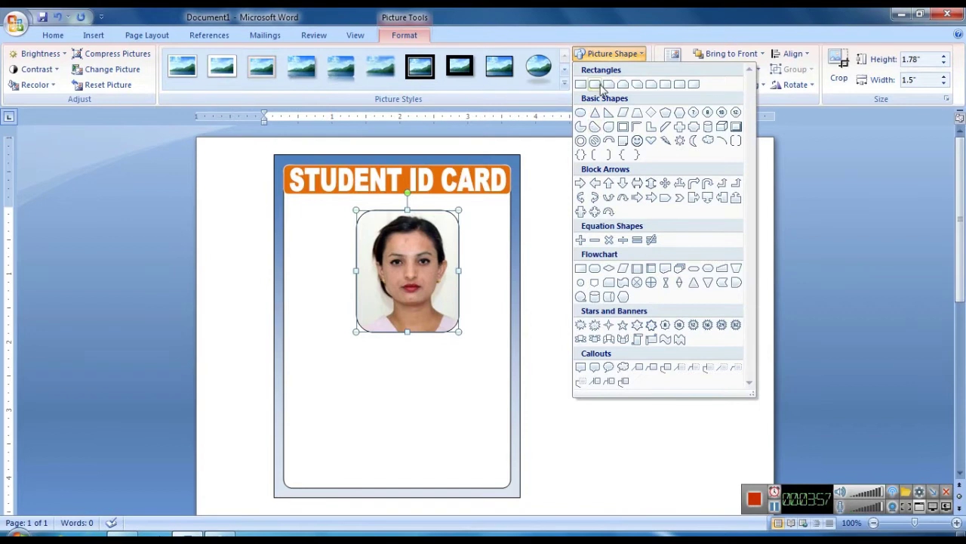
click(602, 85)
click(601, 54)
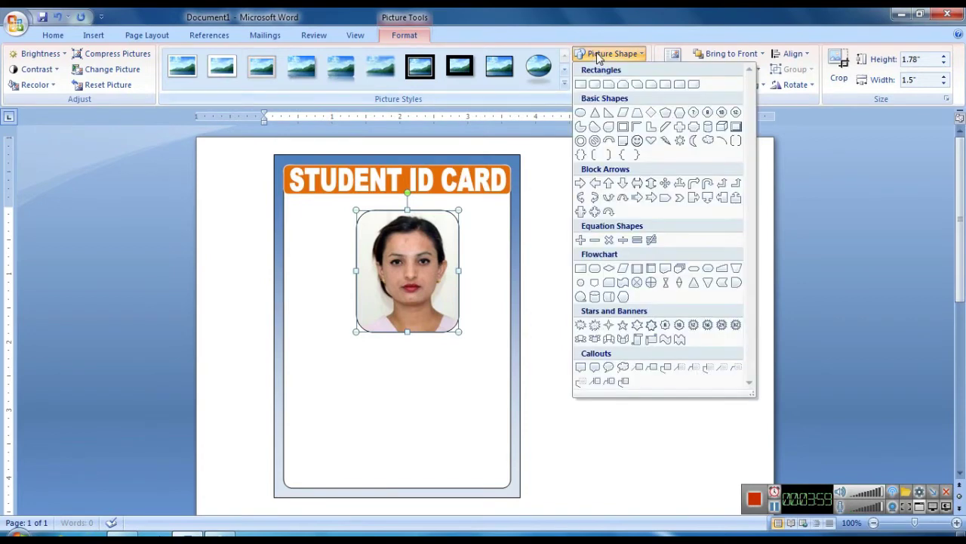
click(582, 85)
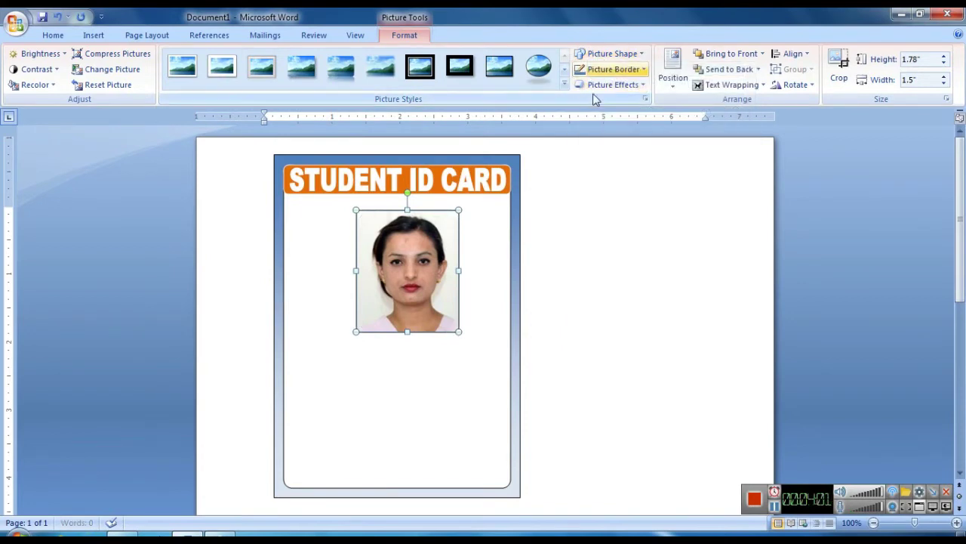
Step: Shrink the photo to 1.41" × 1.19" and move it just beneath the header
click(571, 259)
click(437, 254)
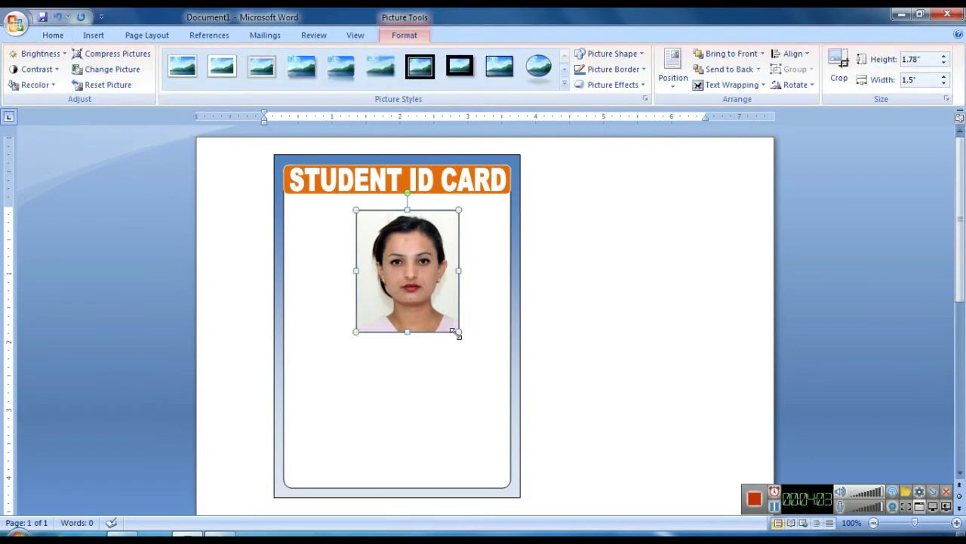
drag(459, 333, 438, 305)
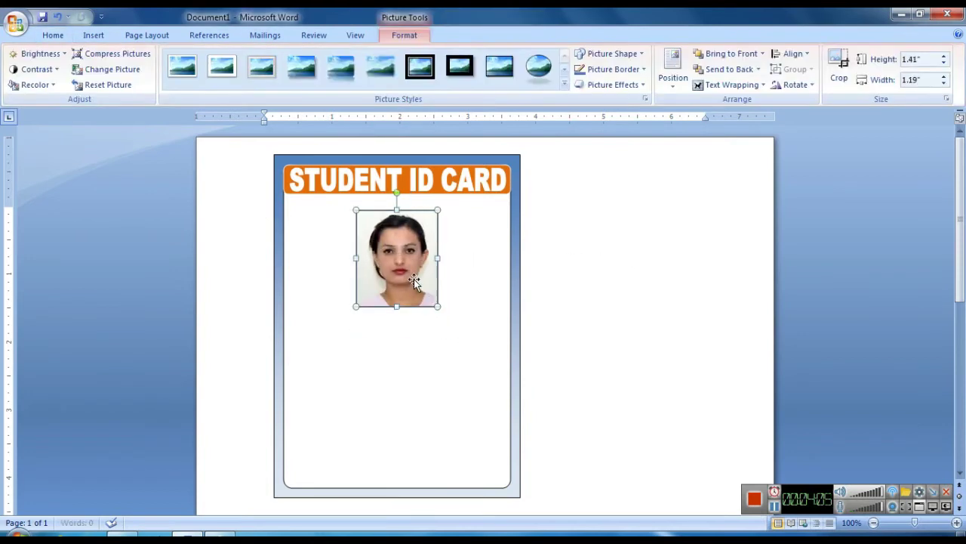
drag(415, 270, 415, 266)
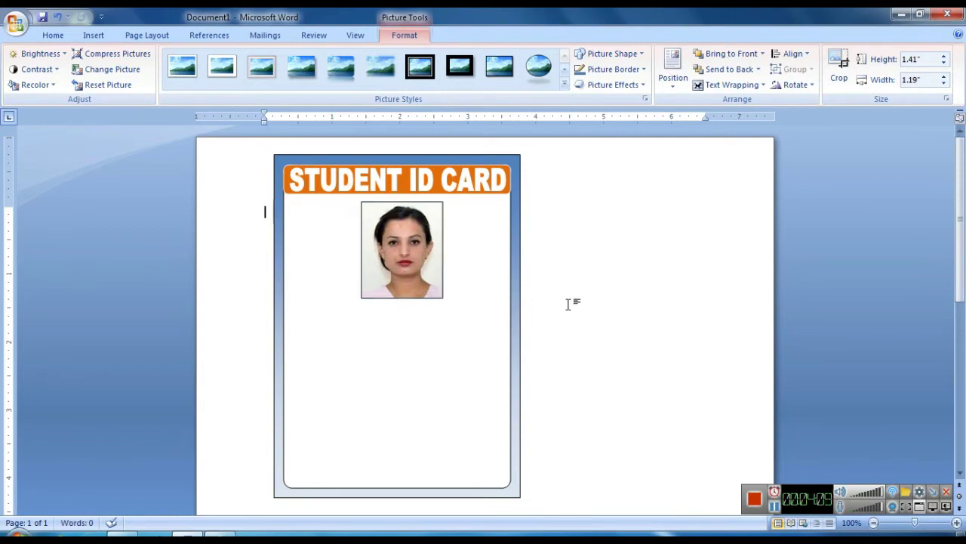
click(496, 330)
Step: Try an orange fill on the card, revert it to white, and shrink the photo slightly
click(406, 35)
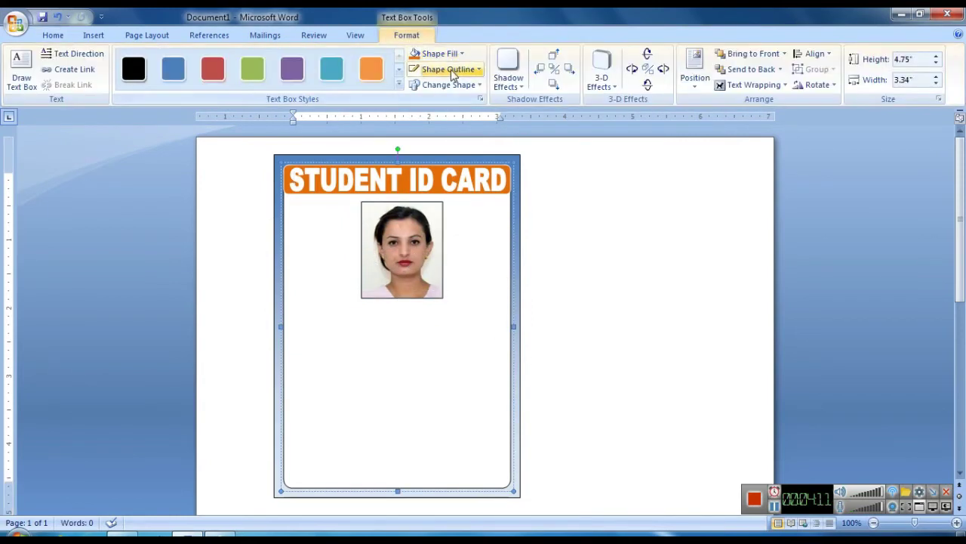
click(444, 56)
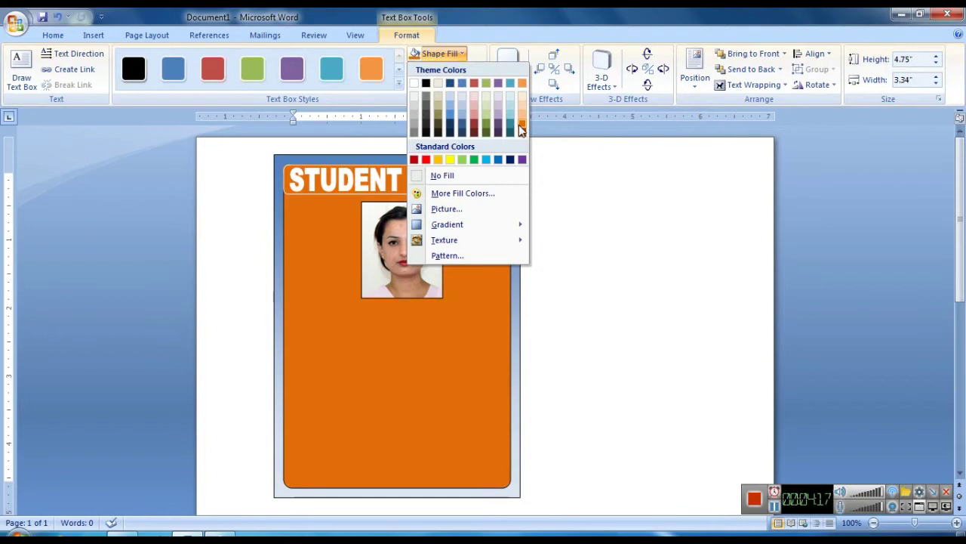
click(521, 130)
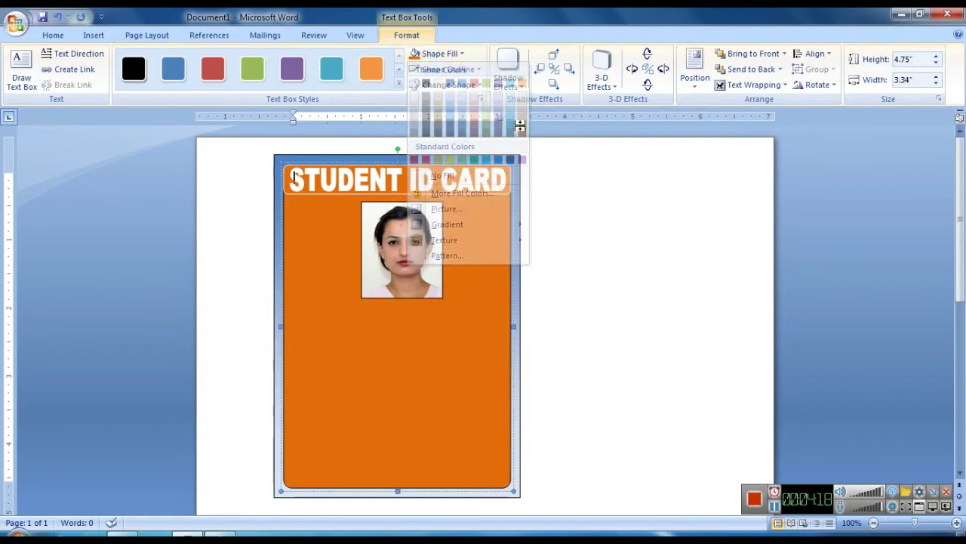
click(440, 54)
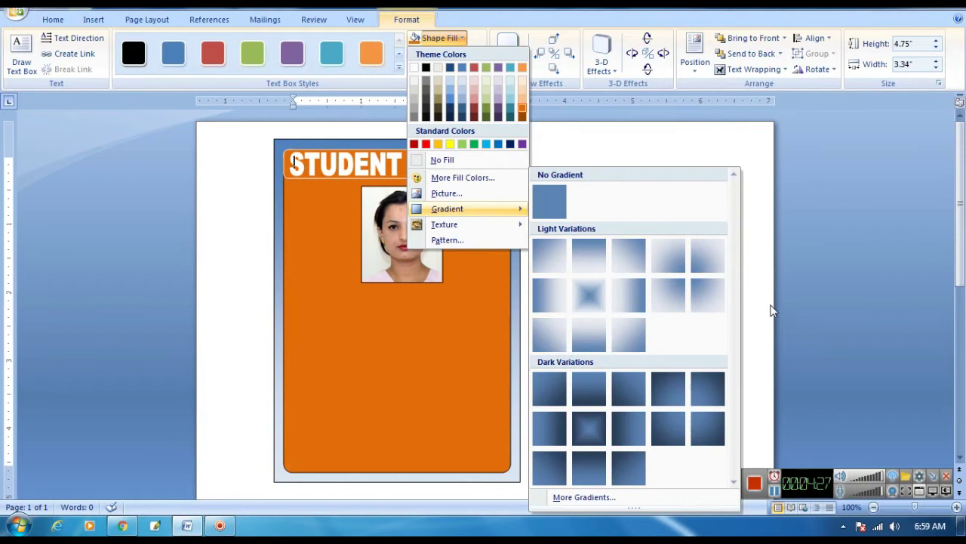
click(758, 315)
click(402, 274)
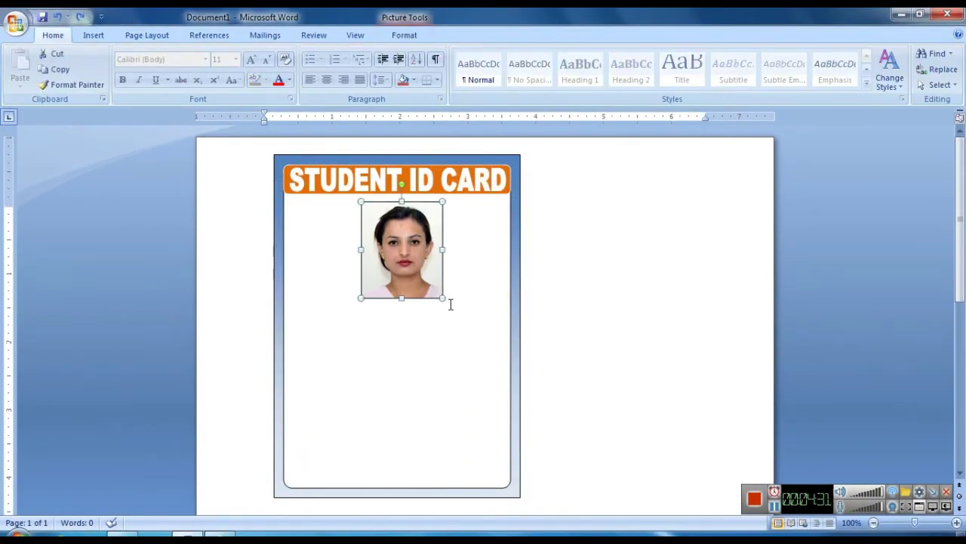
drag(441, 297, 406, 253)
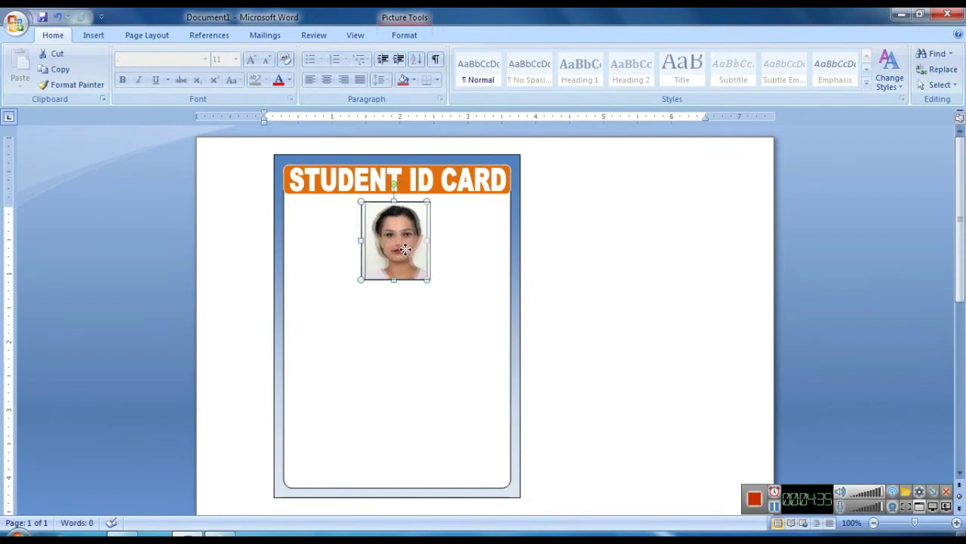
click(597, 275)
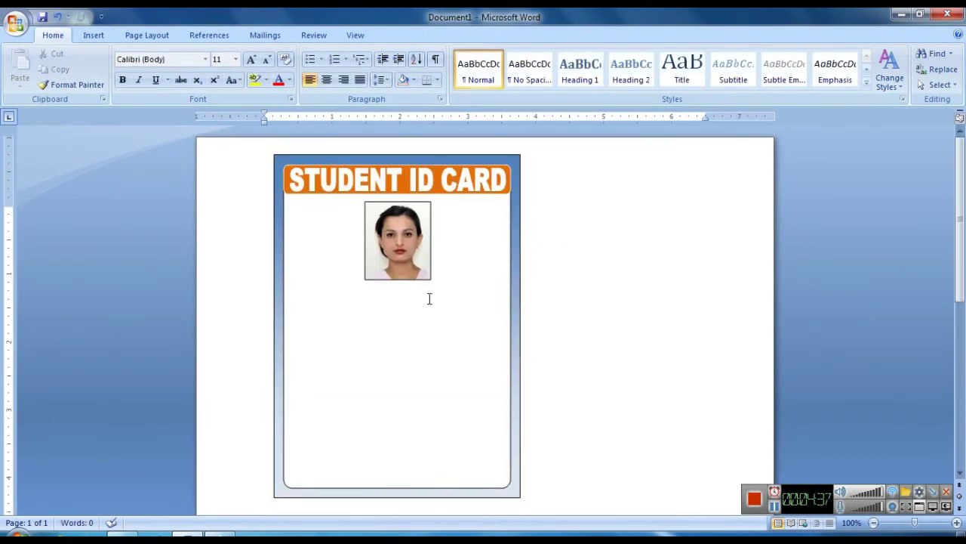
Step: Apply the Word 2003 style set and start a new line below the photo in the card
click(412, 306)
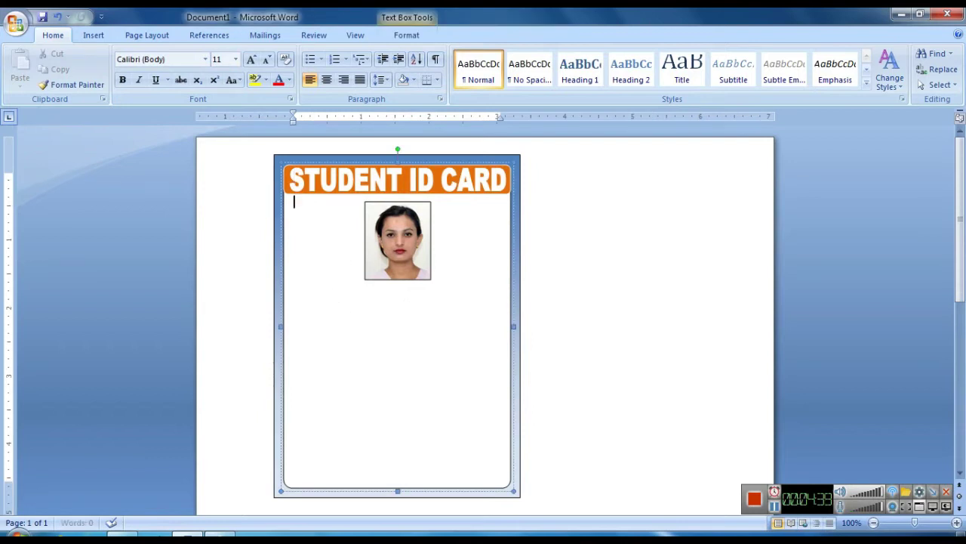
click(890, 71)
click(901, 97)
click(900, 97)
click(895, 84)
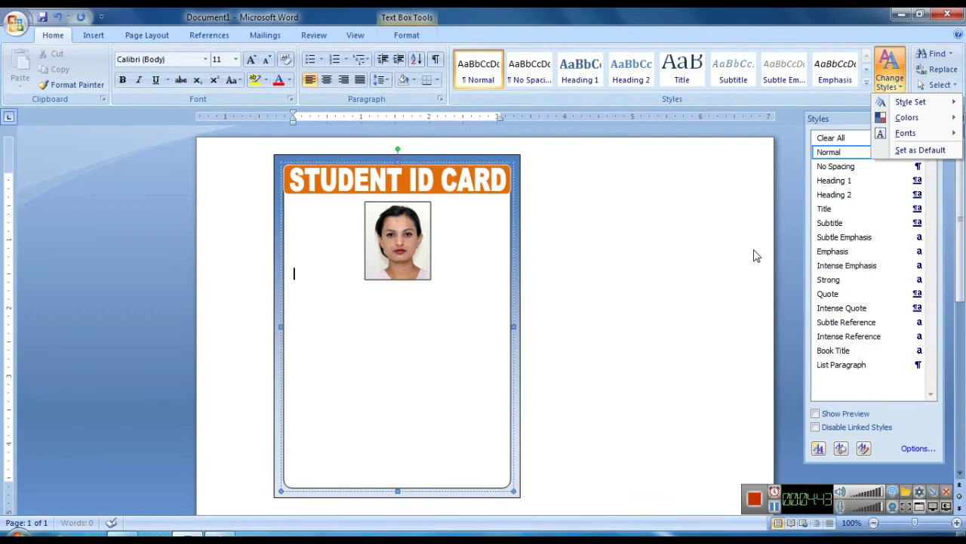
click(732, 240)
click(732, 240)
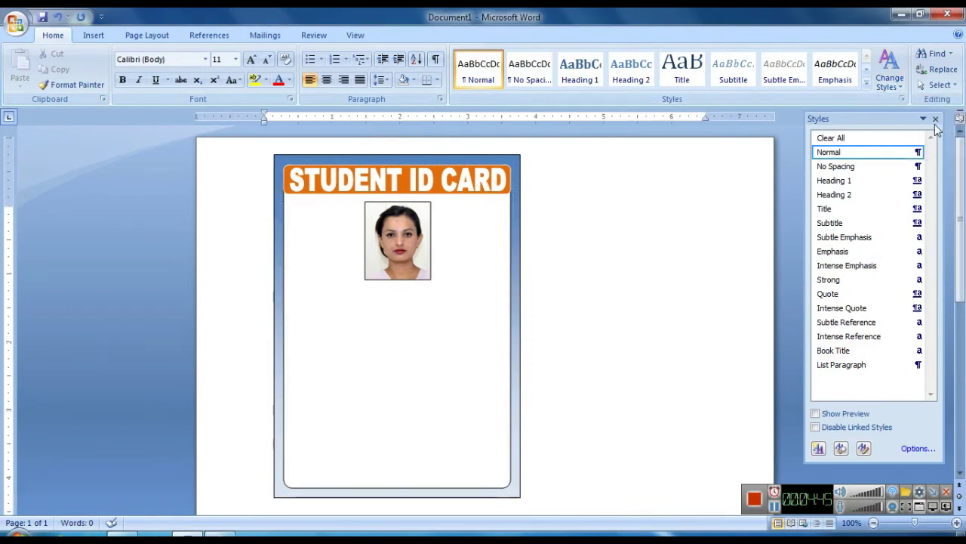
click(935, 118)
click(896, 70)
mouse_move(910, 102)
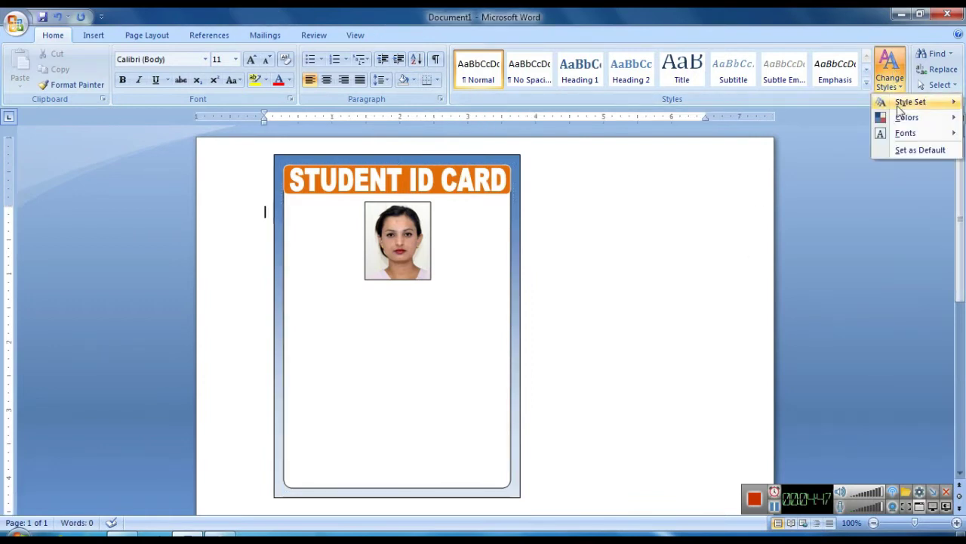
click(751, 258)
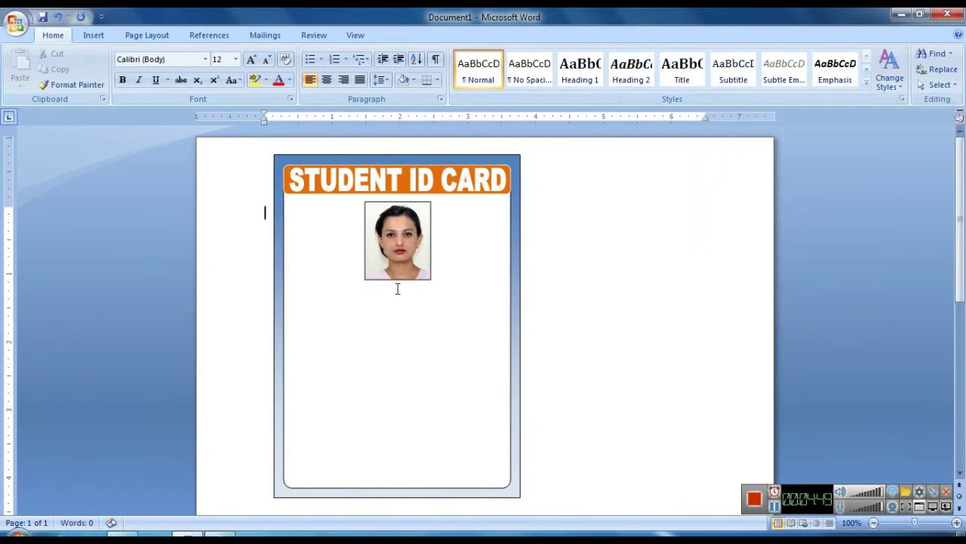
click(344, 293)
key(Return)
key(Return)
key(Return)
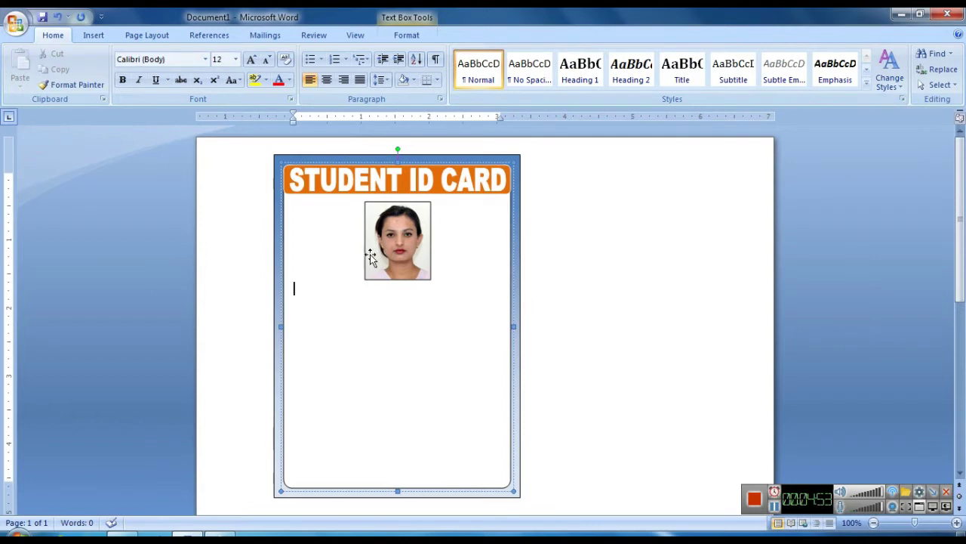
Step: Type the student's full name, prefixed 'MS.', in capitals on a centred line under the photo
click(328, 80)
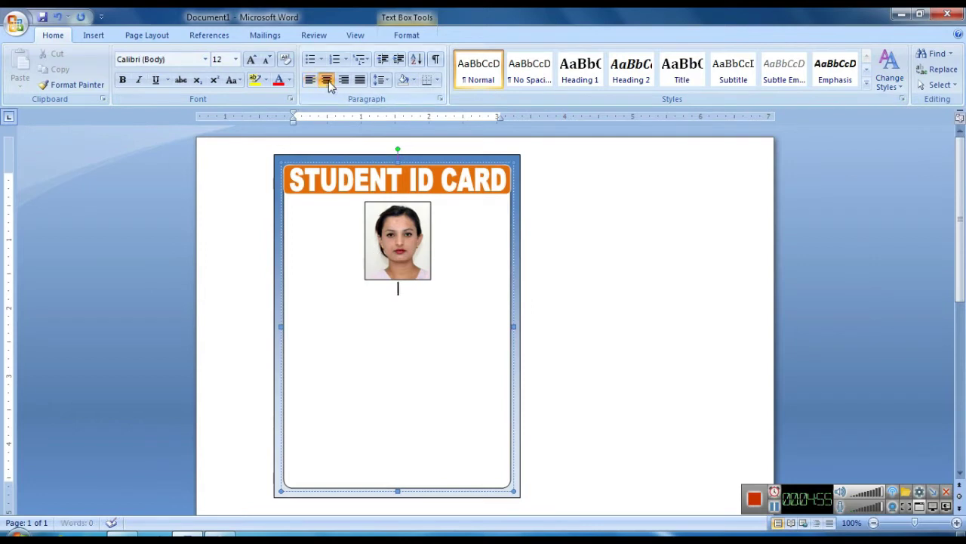
text(m)
key(BackSpace)
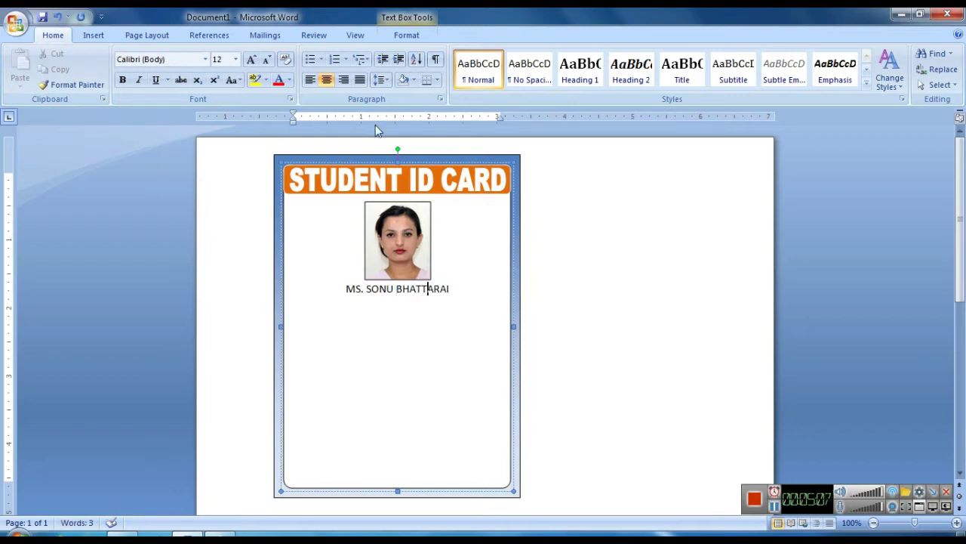
key(ctrl+a)
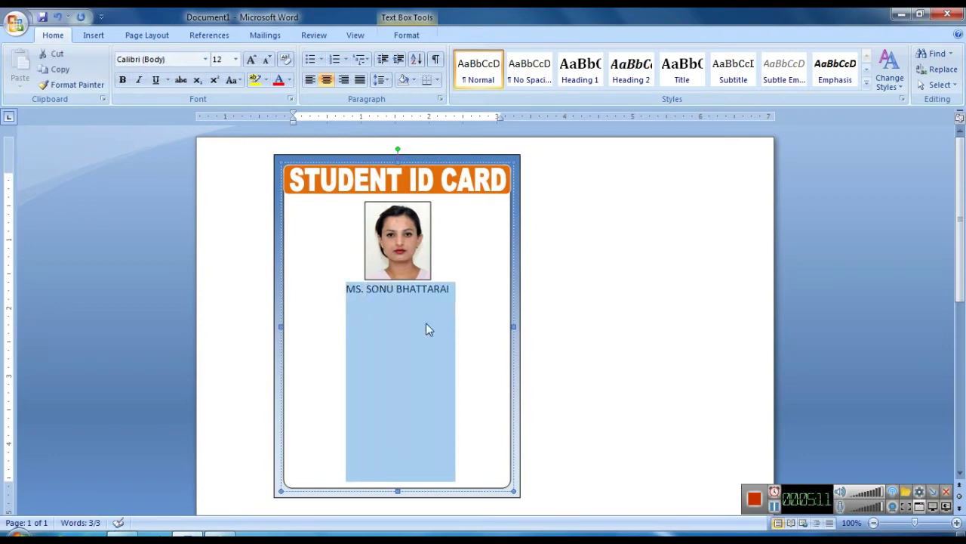
click(427, 288)
Step: Make the student's name bold in Calibri
drag(346, 288, 448, 290)
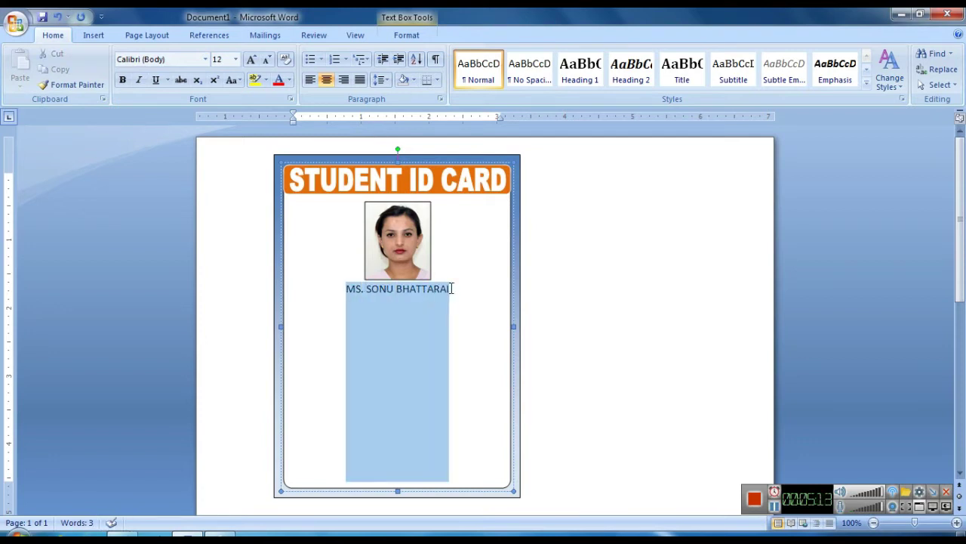
click(408, 36)
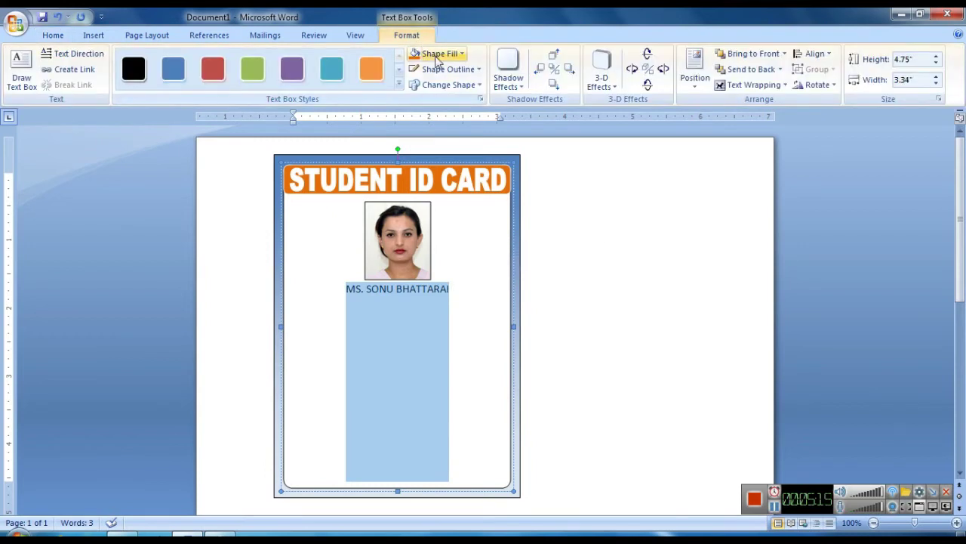
click(436, 56)
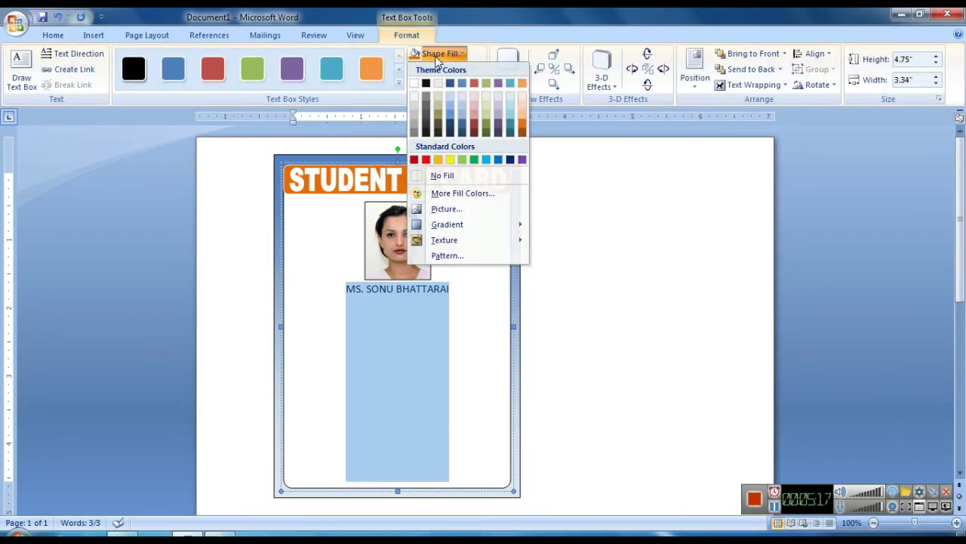
click(436, 55)
click(52, 35)
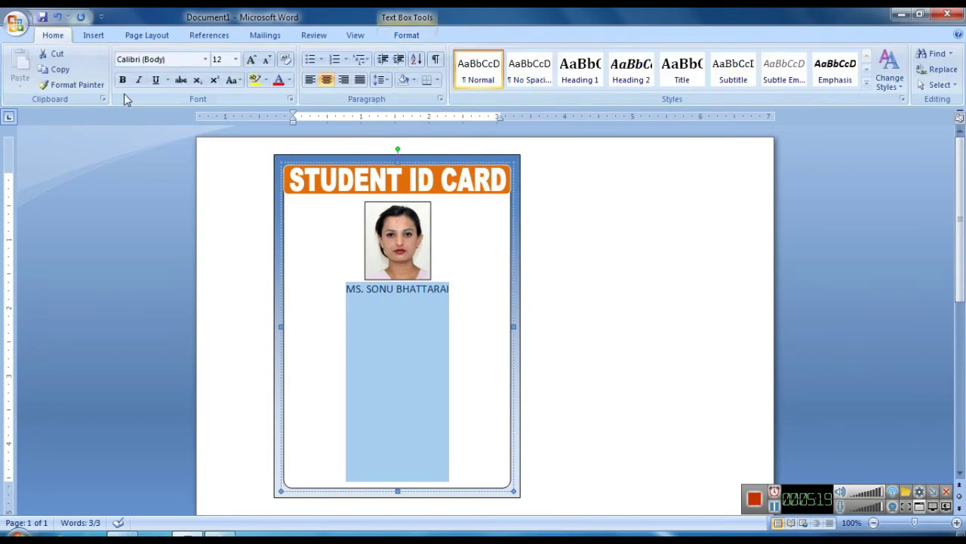
click(123, 80)
click(206, 60)
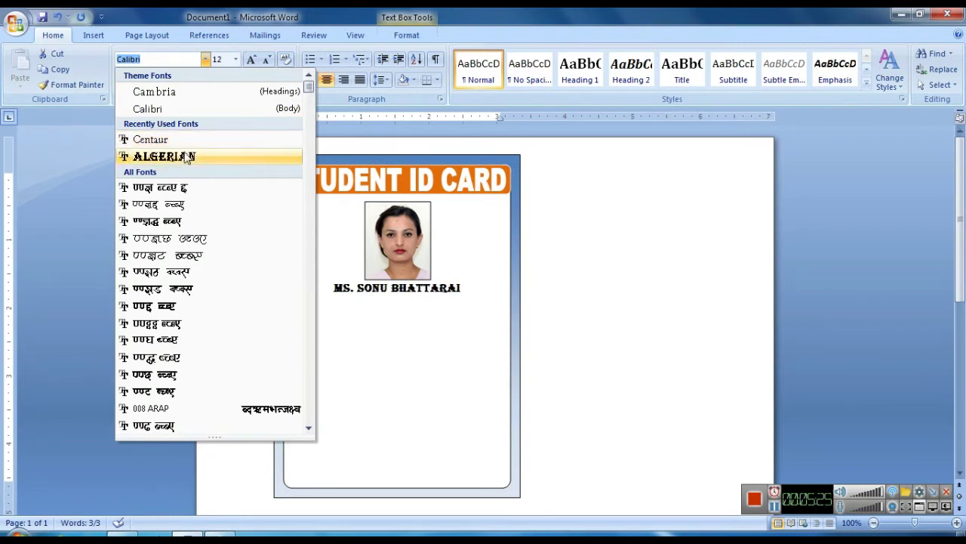
click(181, 107)
Step: Centre the name under the photo and set it to 13 pt
click(327, 81)
click(251, 61)
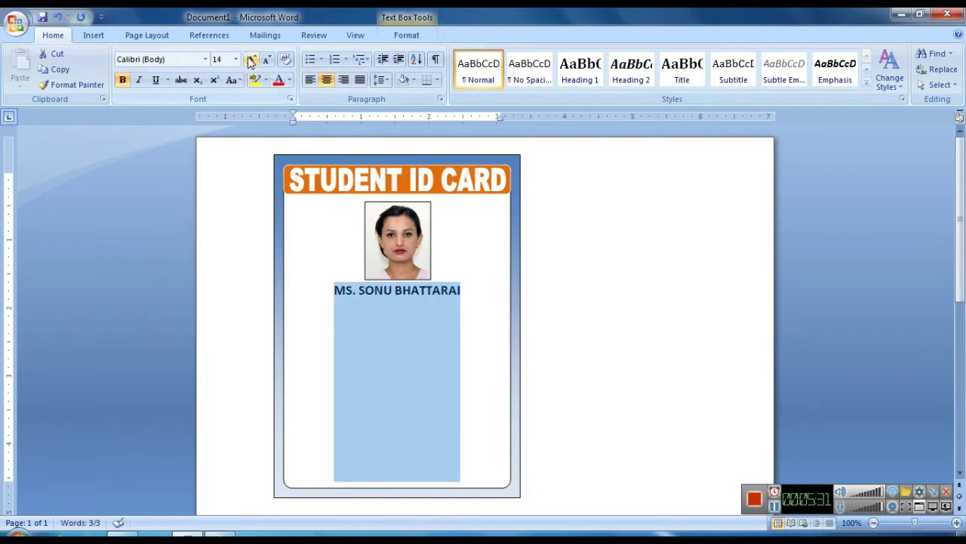
click(235, 60)
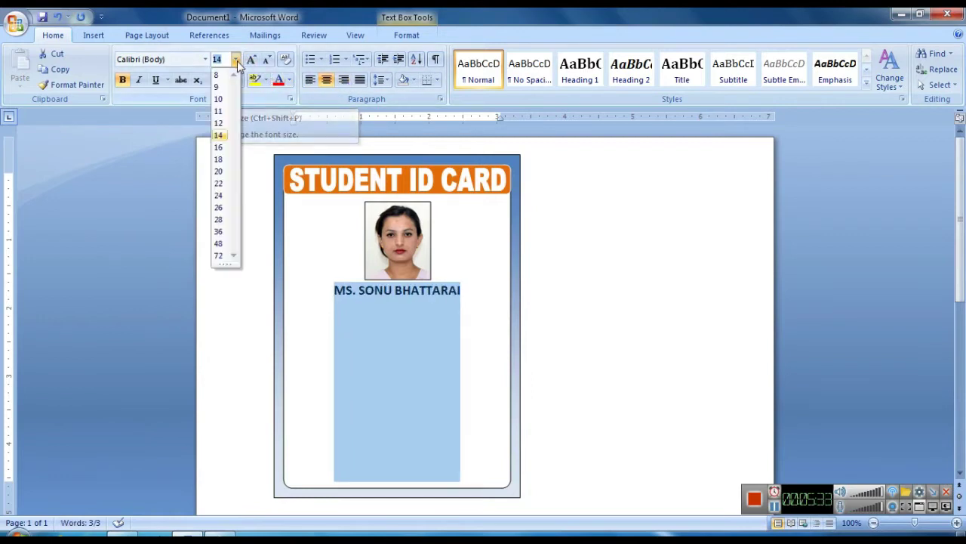
click(219, 126)
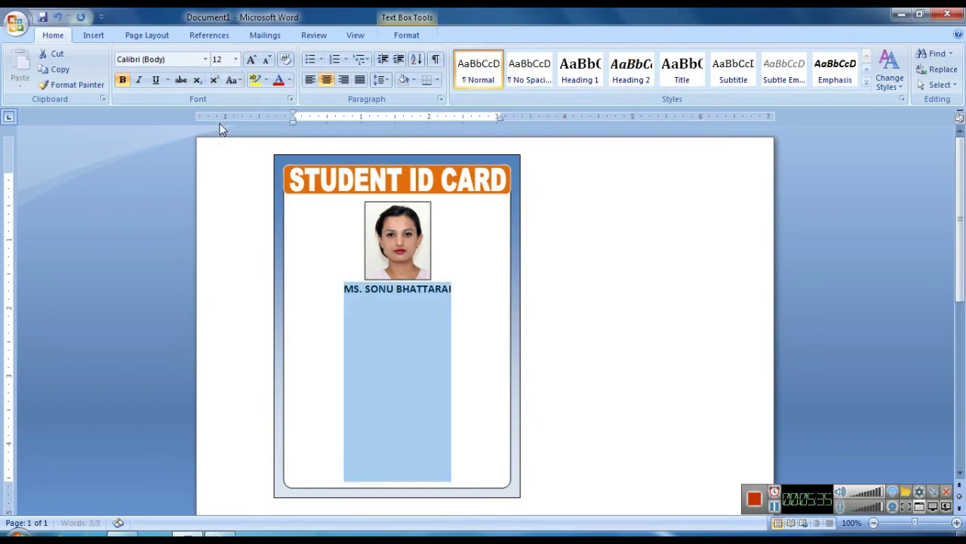
key(ctrl+bracketleft)
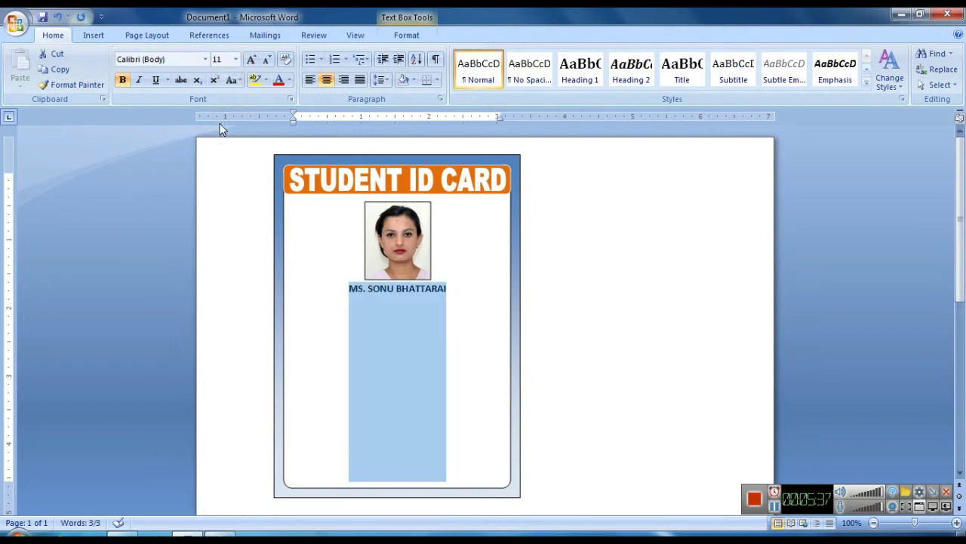
key(ctrl+bracketright)
key(ctrl+bracketright)
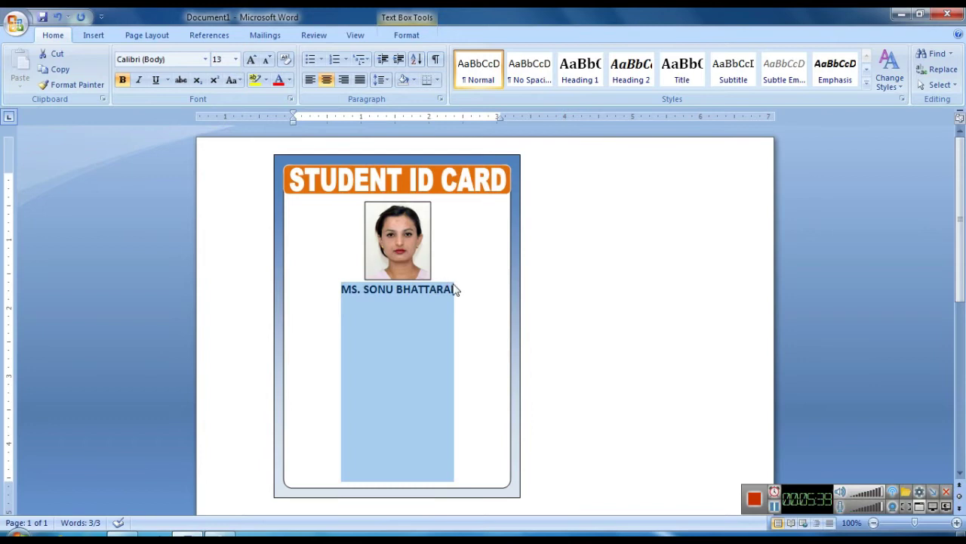
click(451, 290)
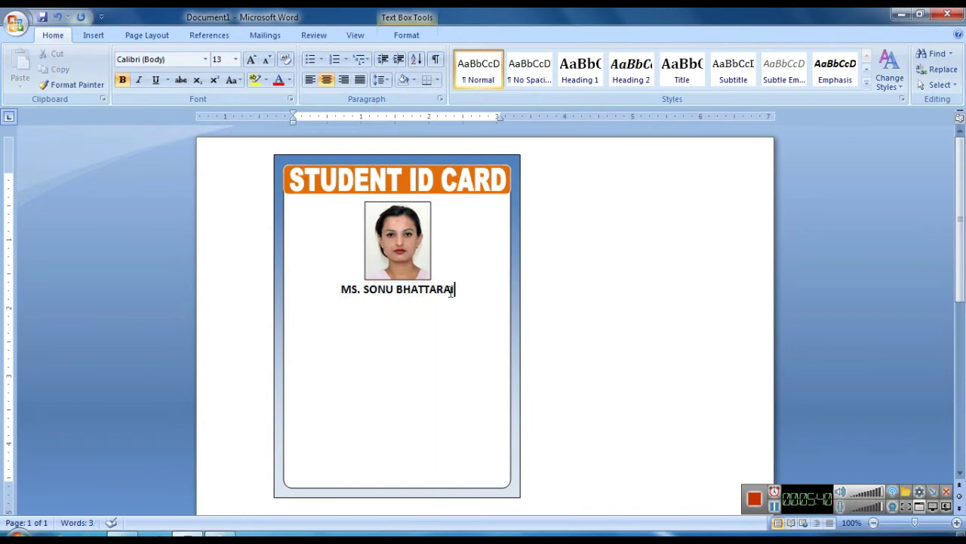
click(396, 249)
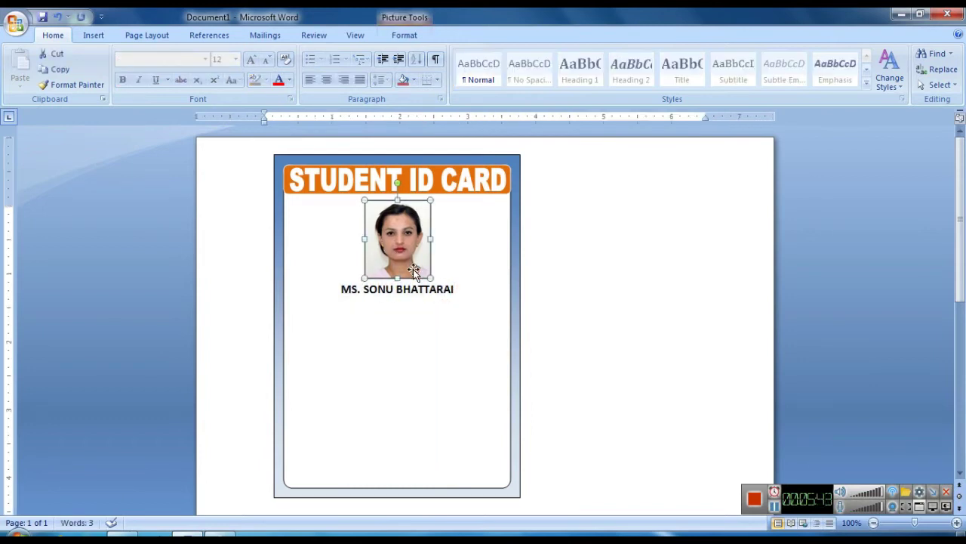
Step: Add a blue 'FRONT DESK OFFICER' line beneath the student's name
click(470, 297)
key(Return)
text(f)
key(BackSpace)
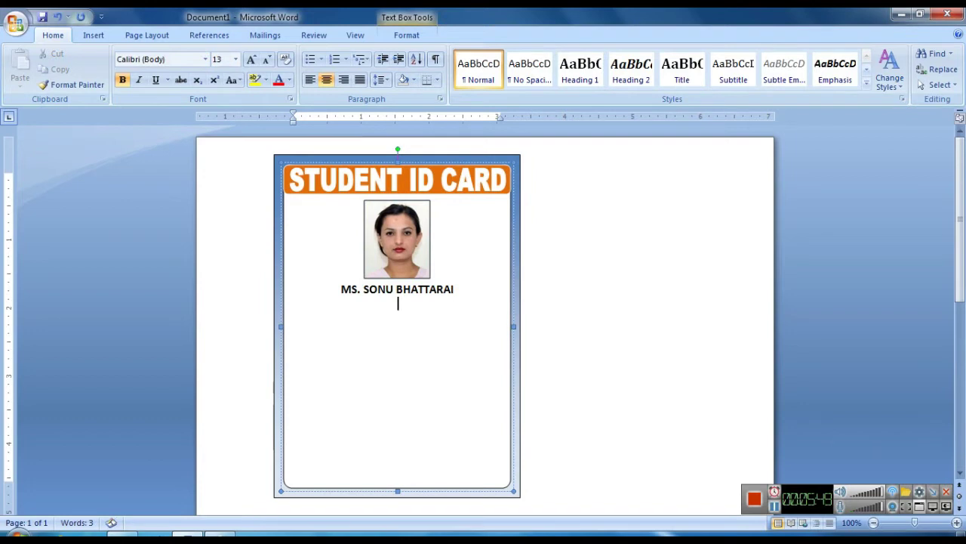
text(RONT DESK OFFICER)
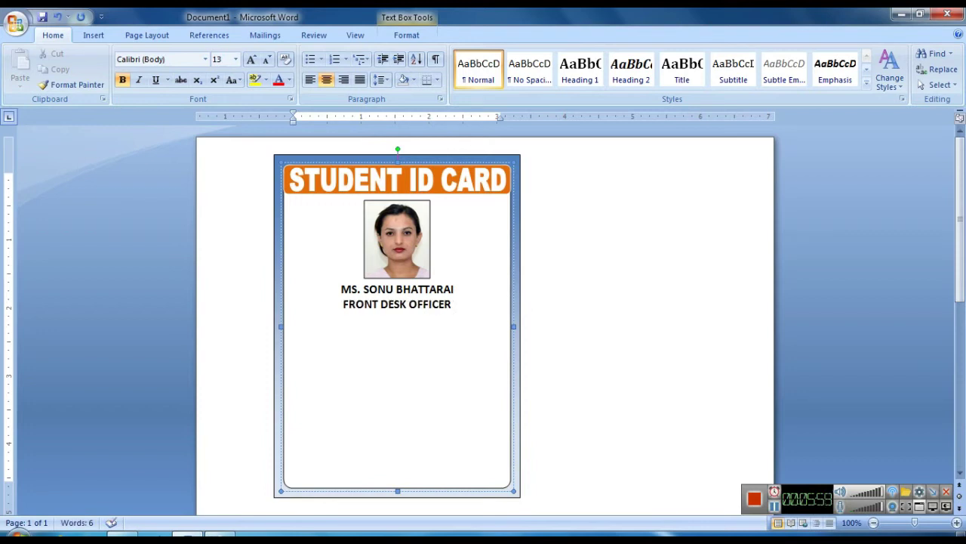
drag(451, 303, 442, 480)
drag(451, 303, 448, 480)
key(shift+Left)
key(shift+Left)
key(shift+Left)
key(shift+Left)
key(shift+Left)
key(shift+Left)
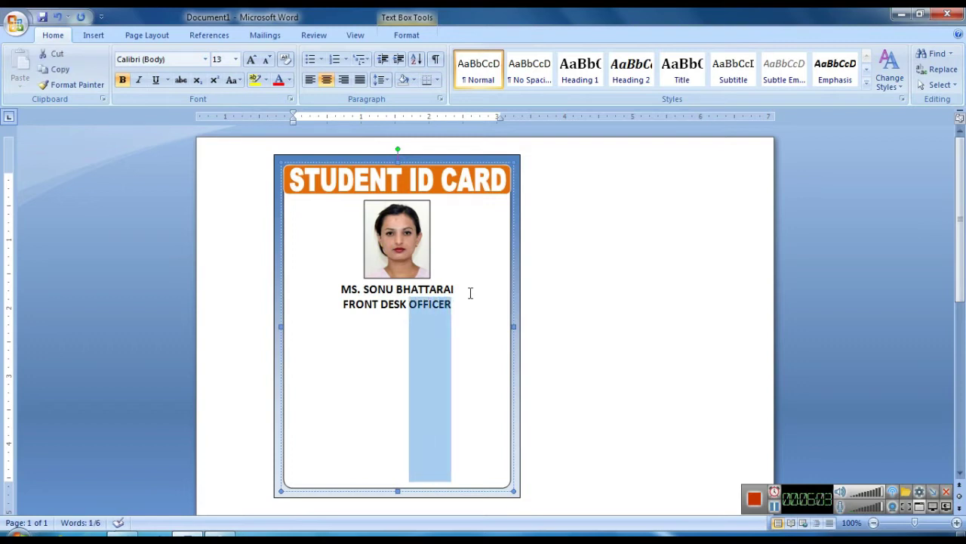
key(ctrl+shift+Left)
key(ctrl+shift+Left)
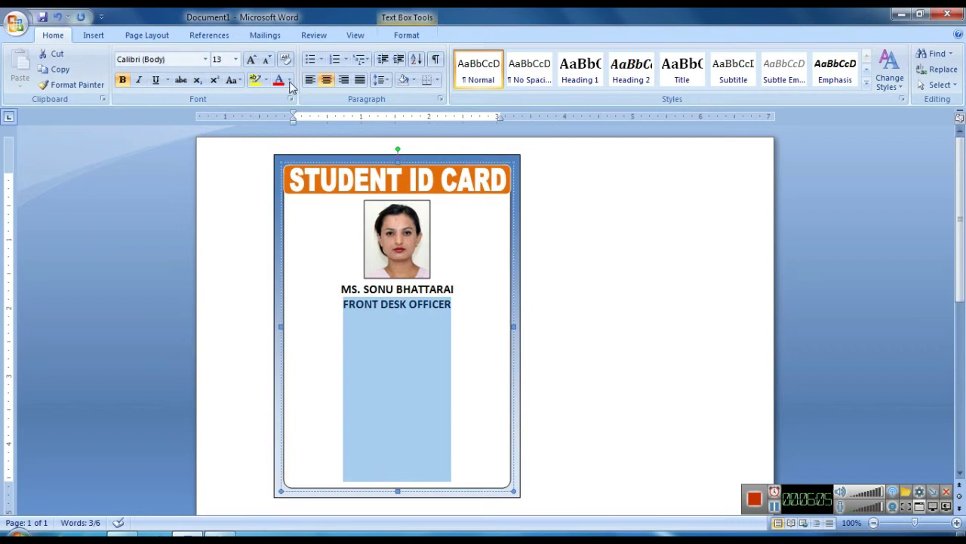
click(289, 80)
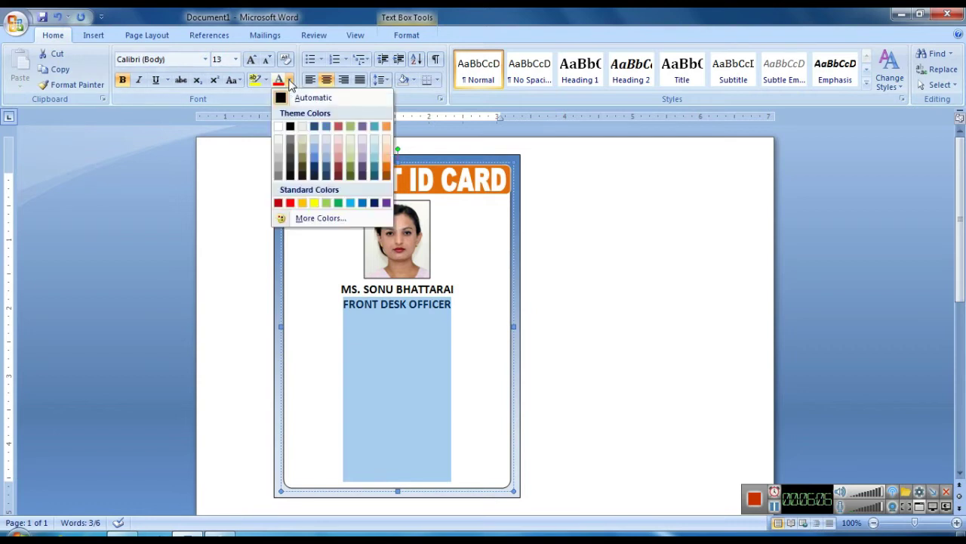
click(364, 204)
click(343, 288)
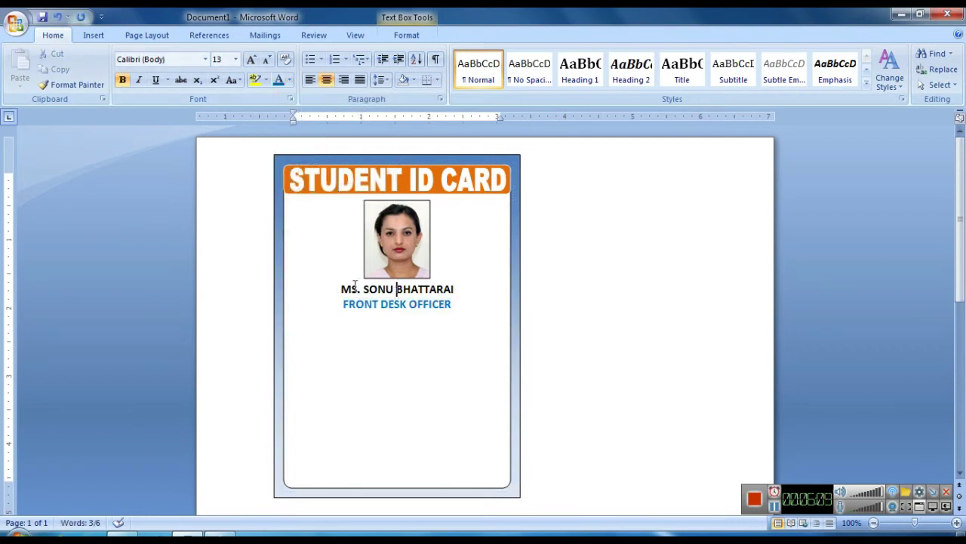
Step: Colour the student's name red and start a new line below the job title
shift+click(455, 289)
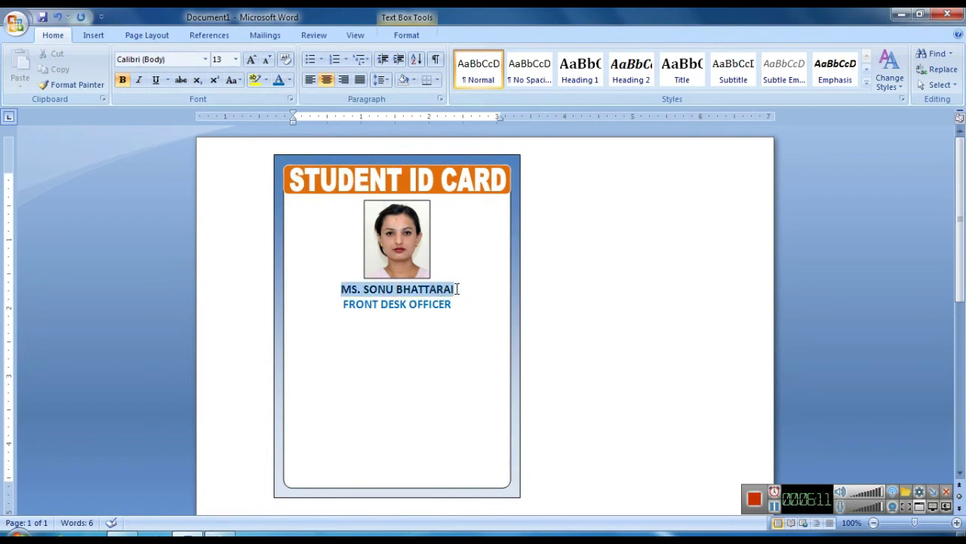
click(290, 81)
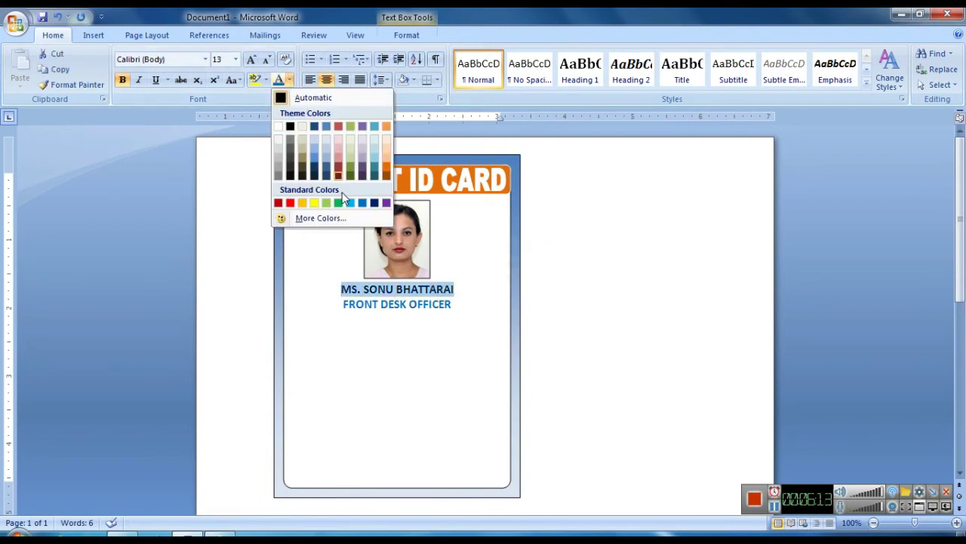
click(290, 203)
click(562, 337)
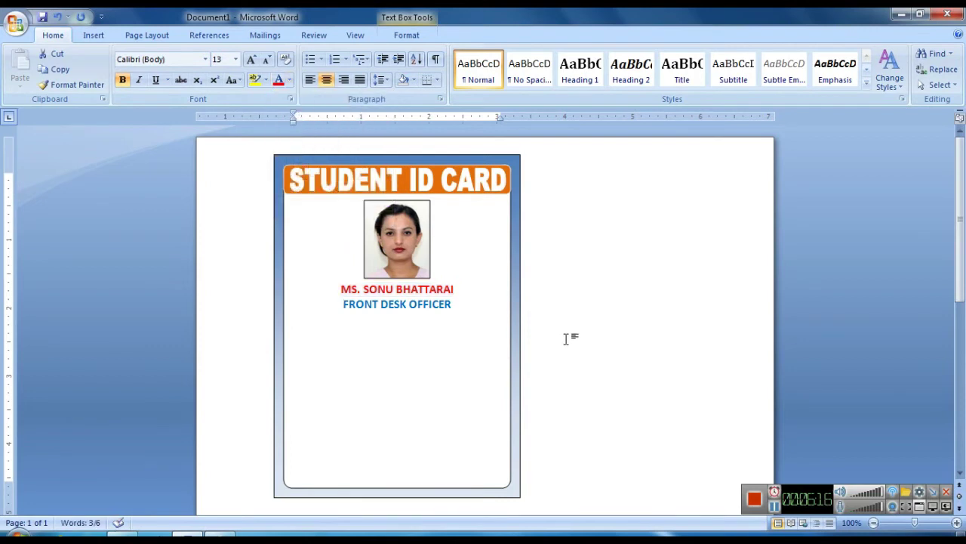
click(458, 310)
key(Return)
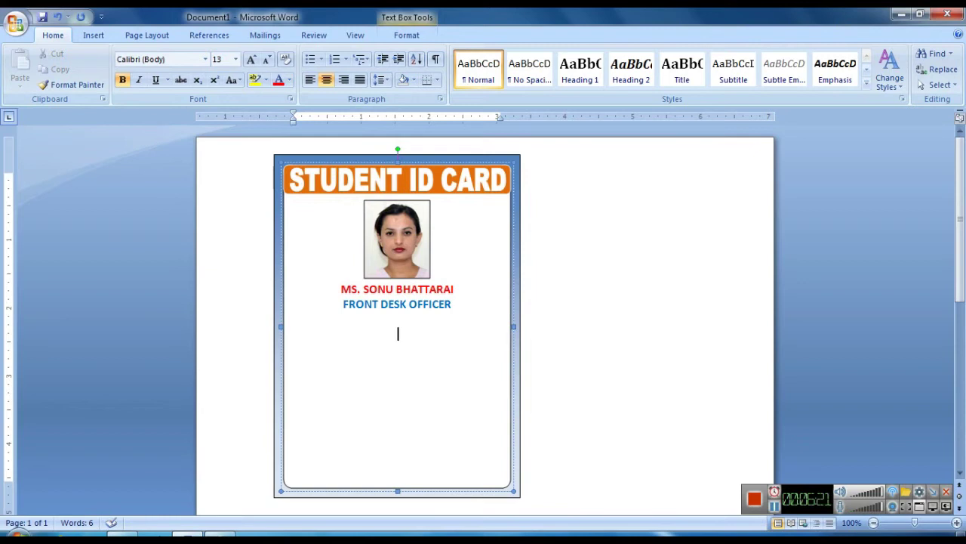
Step: Type 'NEW EXPORT TALLY COMPANY PVT.LTD' on the line below the job title
text(NEW EXPORT)
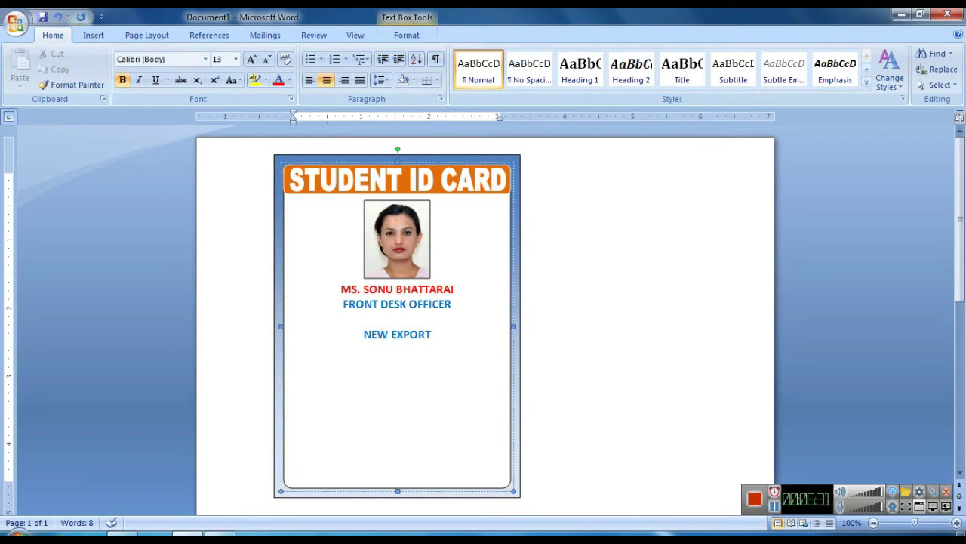
text(TALL)
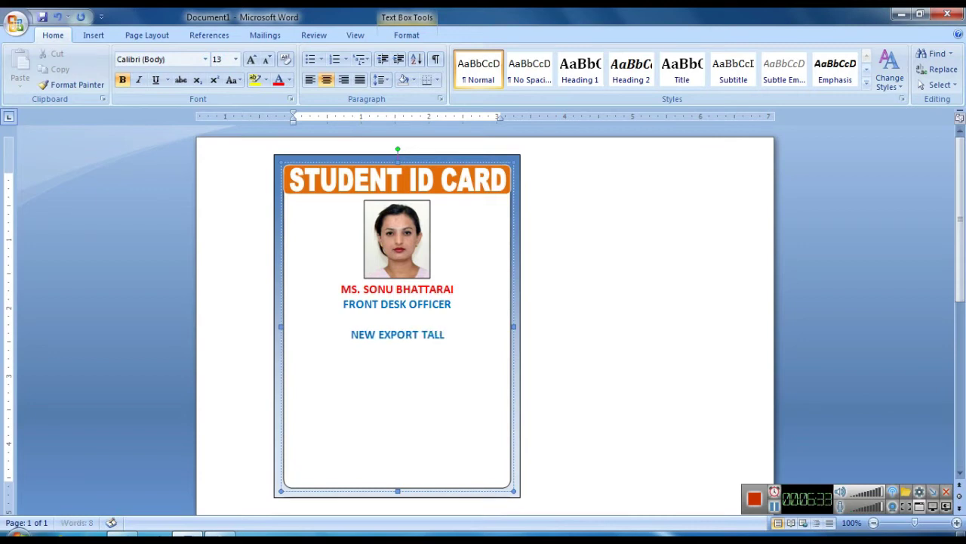
text(Y CF)
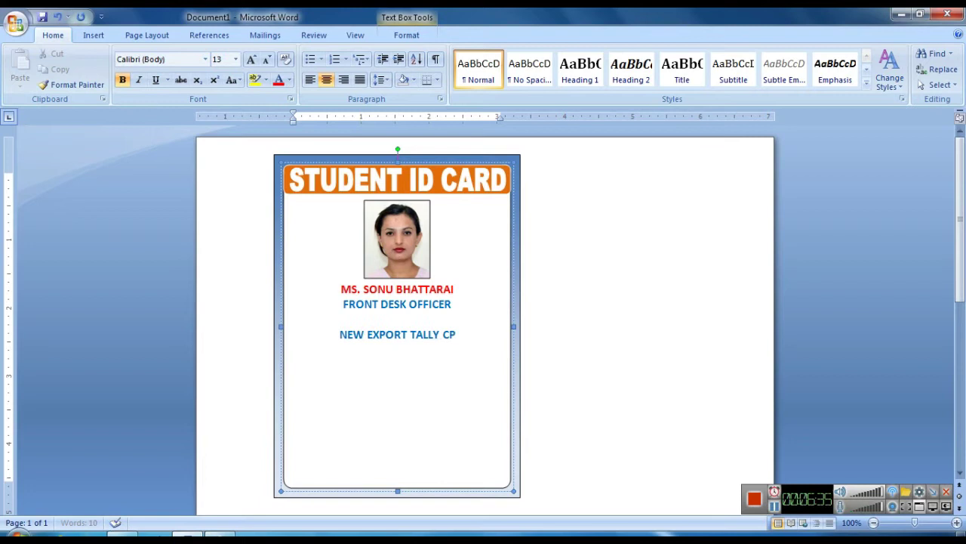
key(BackSpace)
text(OP)
key(BackSpace)
text(MPANY PVT.LTD)
key(ctrl+shift+Left)
key(ctrl+shift+Left)
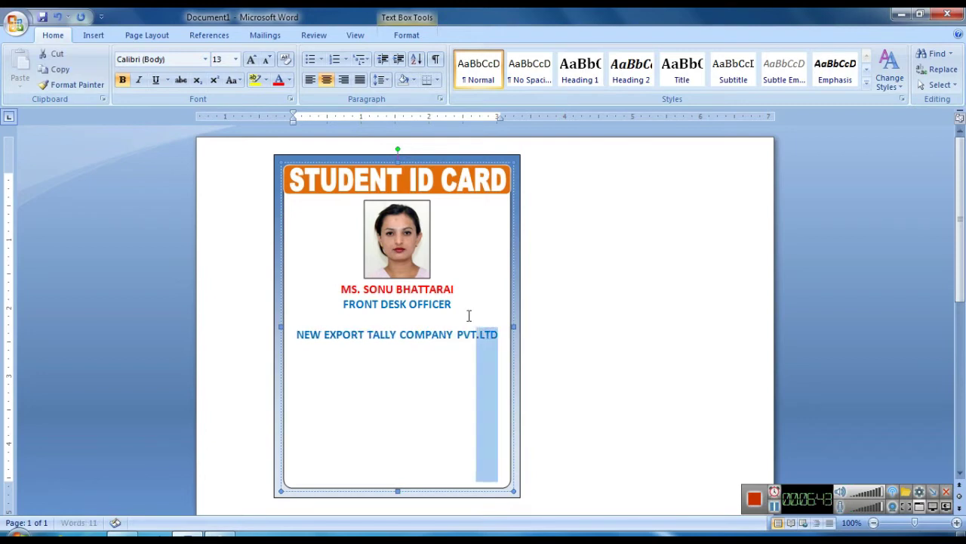
key(ctrl+shift+Left)
key(ctrl+shift+Left)
key(ctrl+shift+Left)
key(ctrl+shift+Left)
key(ctrl+shift+Left)
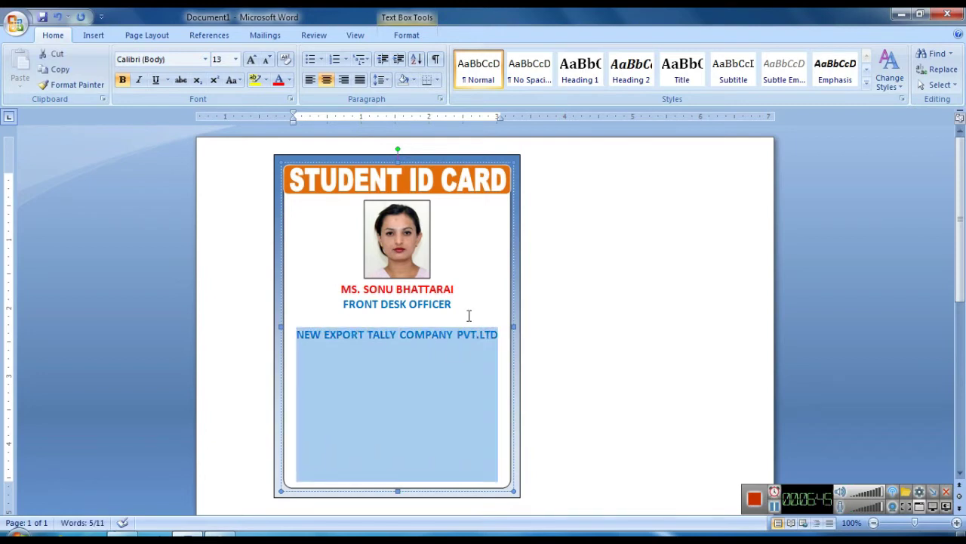
click(457, 335)
click(318, 208)
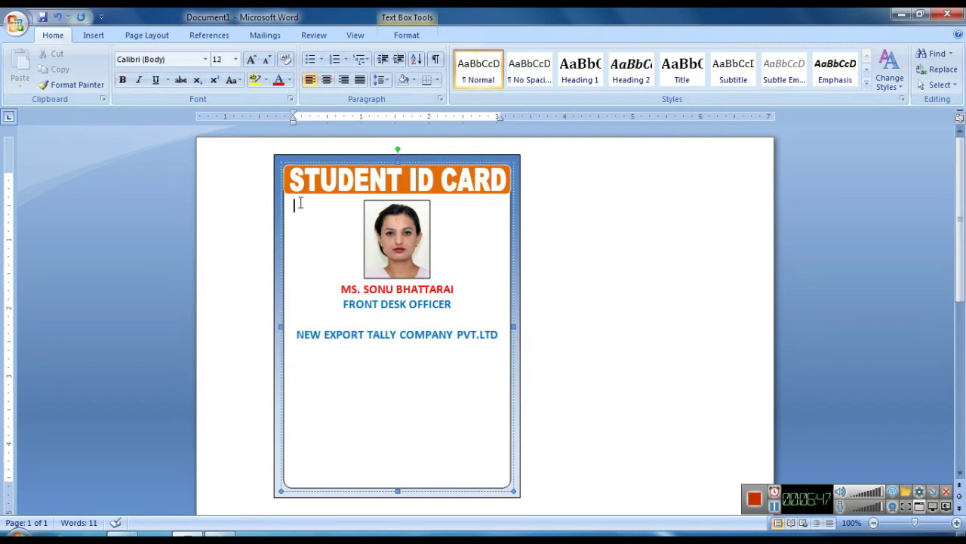
Step: Add the label 'CARD NO. 05' beside the photo
text(CARD NO.)
text( 05)
key(Tab)
key(BackSpace)
Step: Add the company's address and a 'Phone no.' line with two phone numbers below the company name
click(499, 336)
key(Return)
text(b)
key(BackSpace)
text(B)
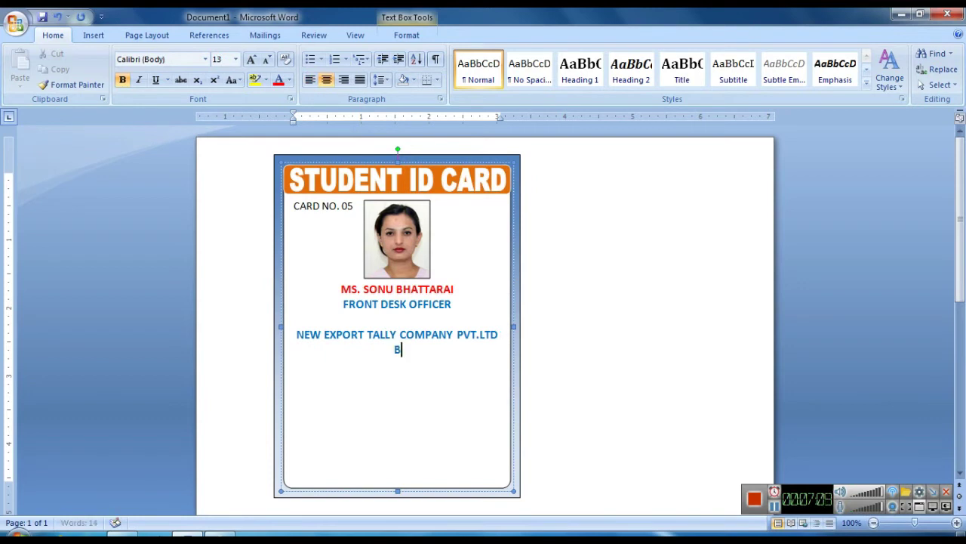
text(ha)
text(drapur Road Birtamod Jhapa )
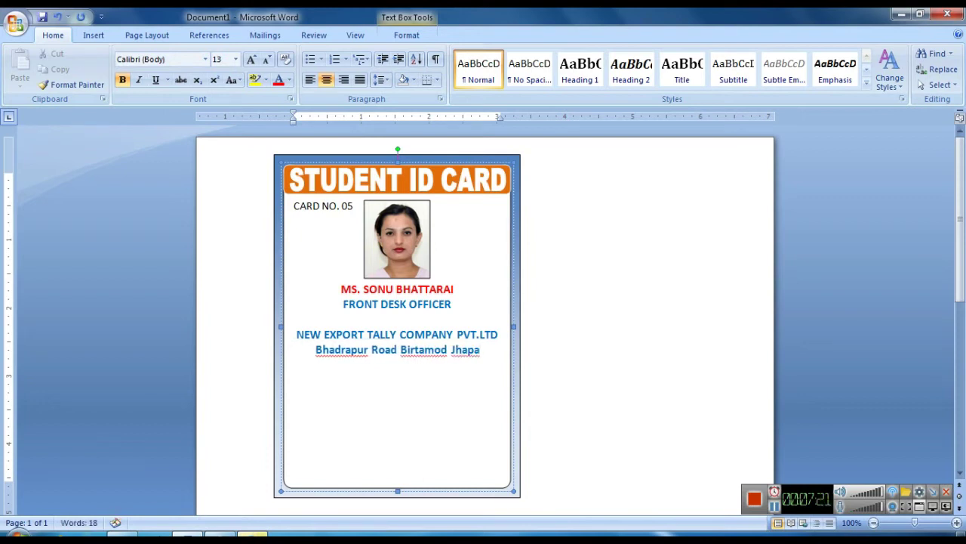
text(Phone no. 98)
key(BackSpace)
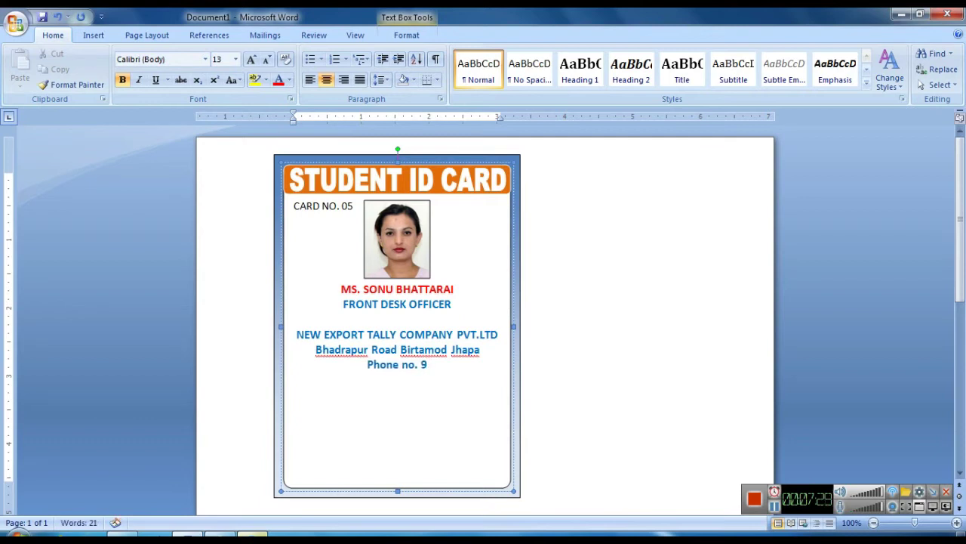
key(BackSpace)
text(023)
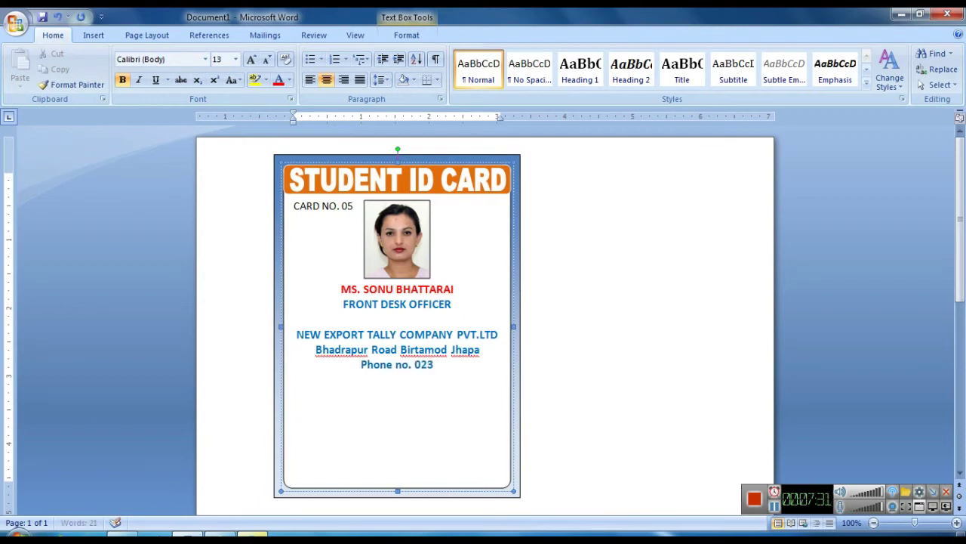
text(57895)
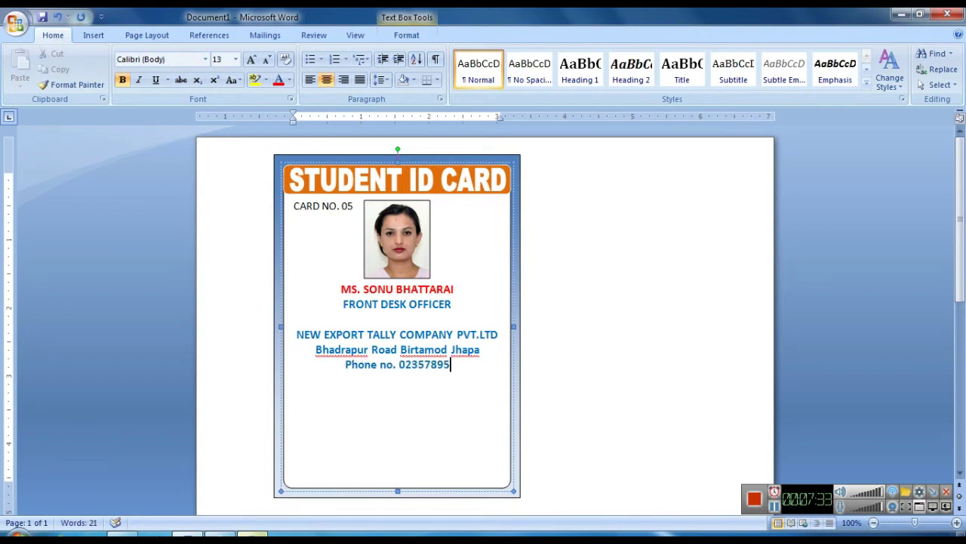
key(BackSpace)
text(, m)
key(BackSpace)
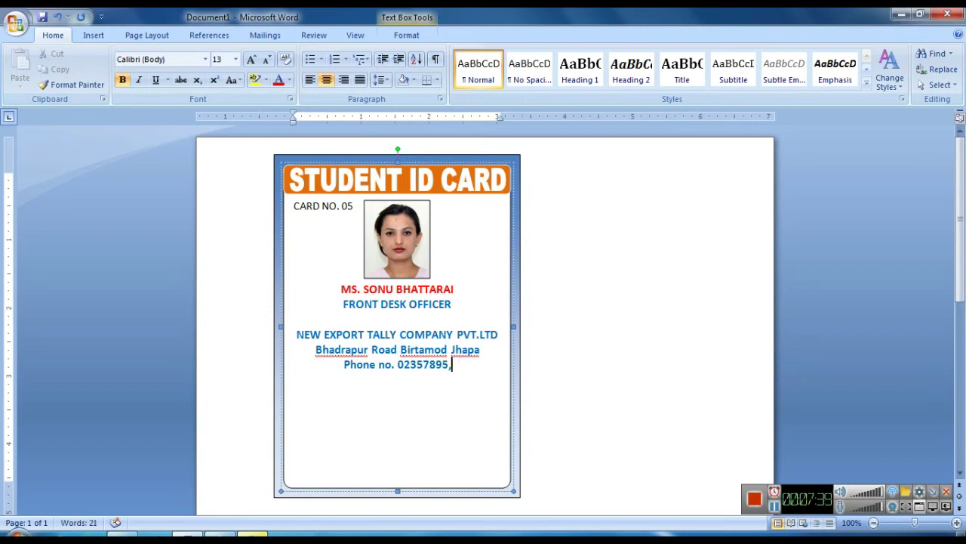
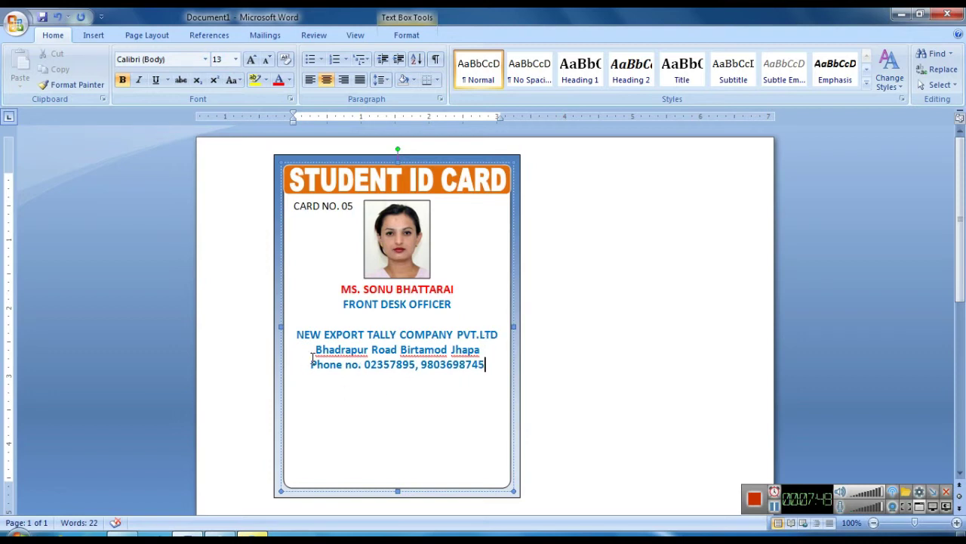
Step: Make the phone line non-bold at 12 pt
mouse_move(310, 366)
mouse_down()
mouse_move(481, 386)
mouse_move(487, 370)
mouse_up()
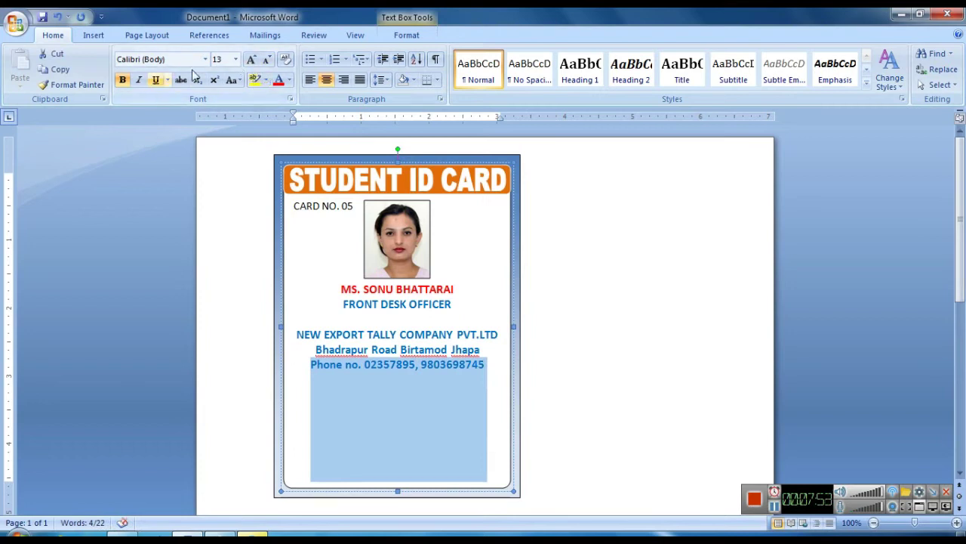
click(121, 82)
click(382, 366)
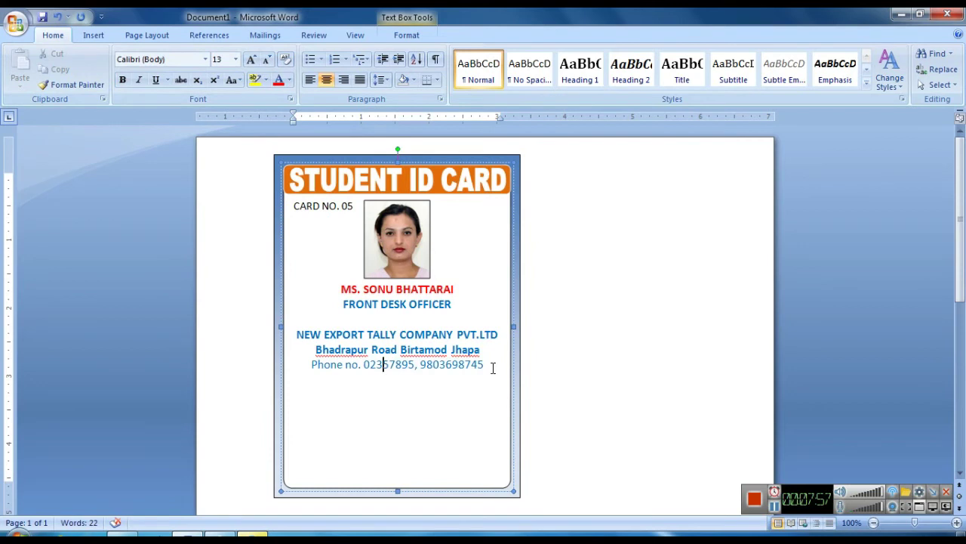
drag(493, 367, 313, 365)
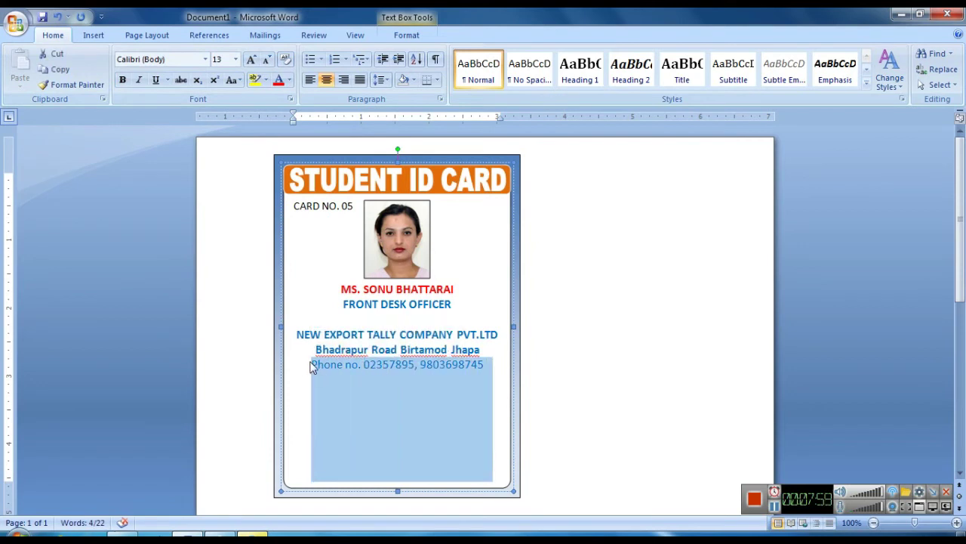
key(ctrl+bracketleft)
click(416, 364)
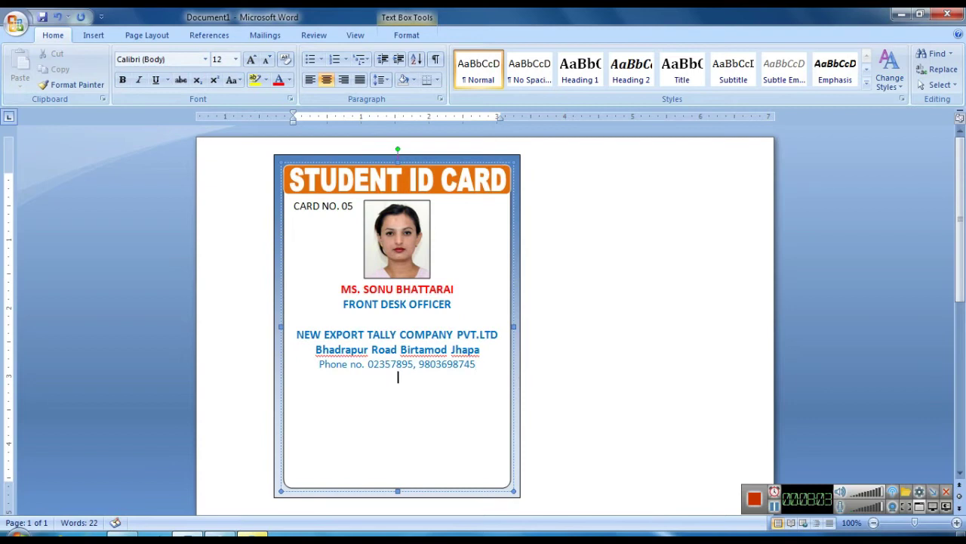
Step: Add an 'Email:' line with the company's e-mail address, removing its automatic hyperlink
text(Email)
text(:)
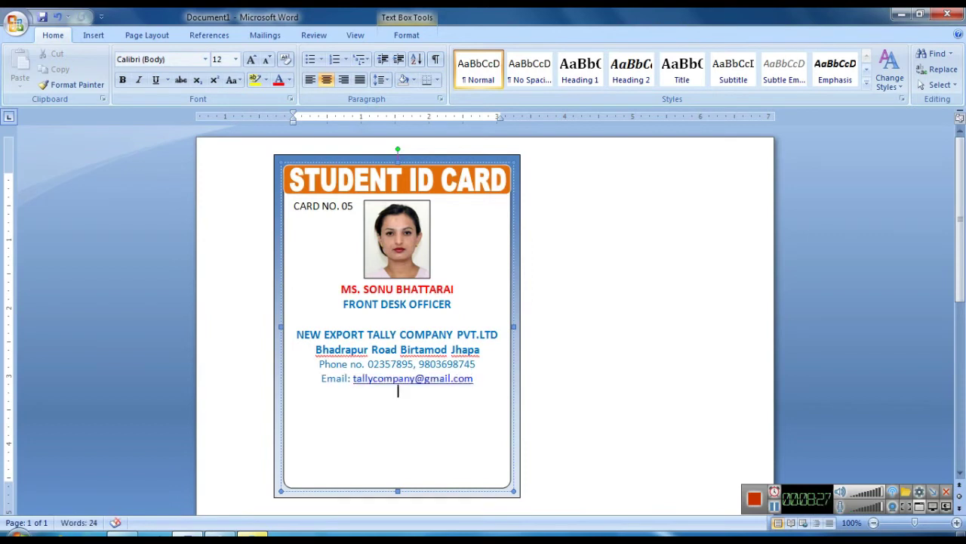
key(ctrl+z)
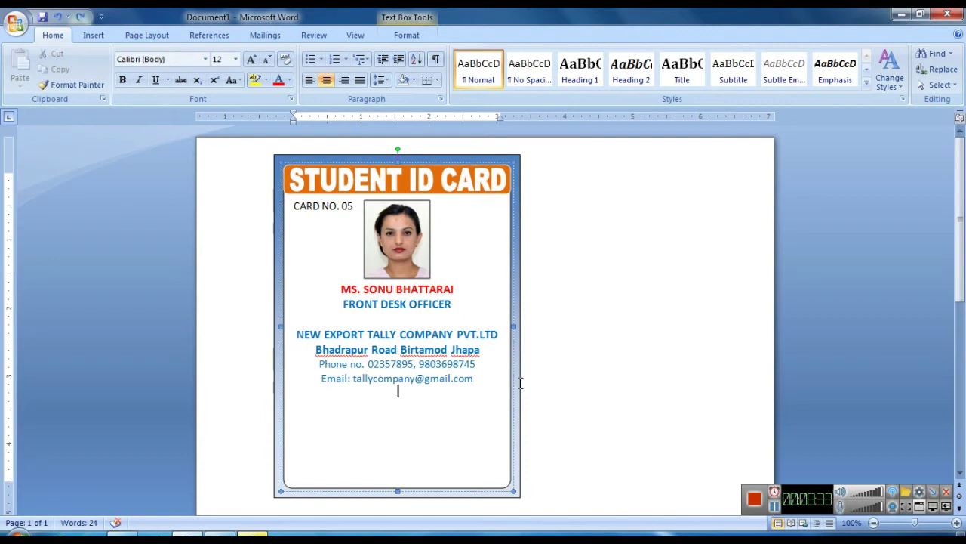
key(Return)
Step: Colour the company name line red and the phone line black
click(577, 455)
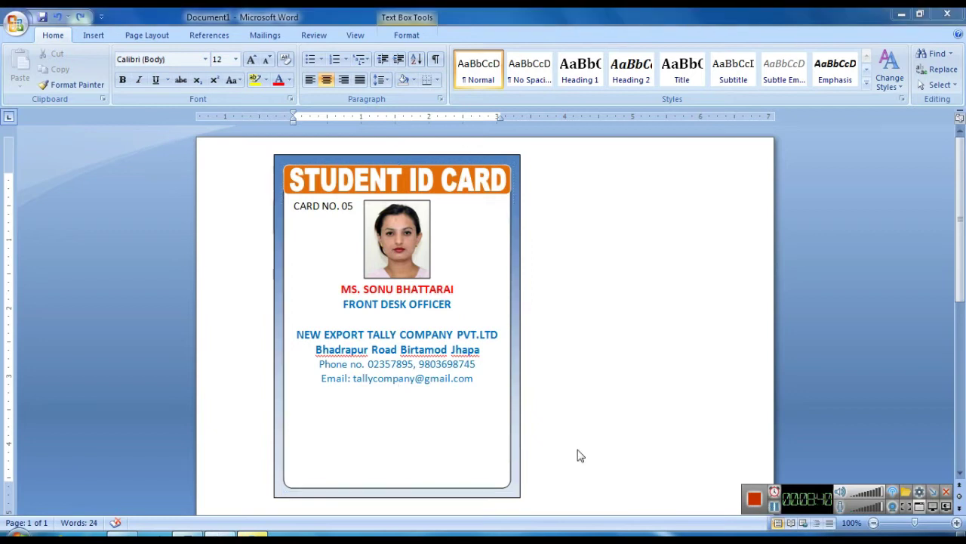
click(315, 406)
drag(323, 378, 466, 379)
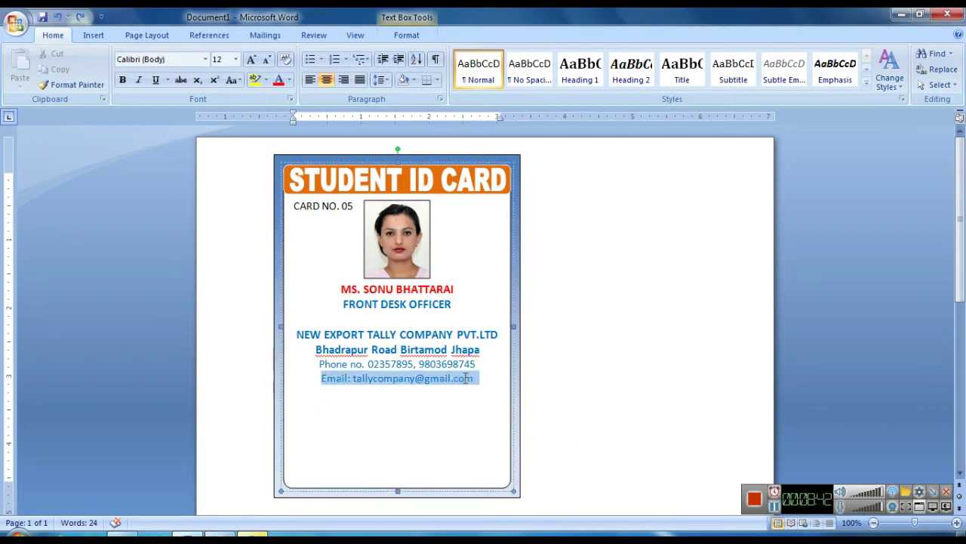
drag(299, 334, 503, 330)
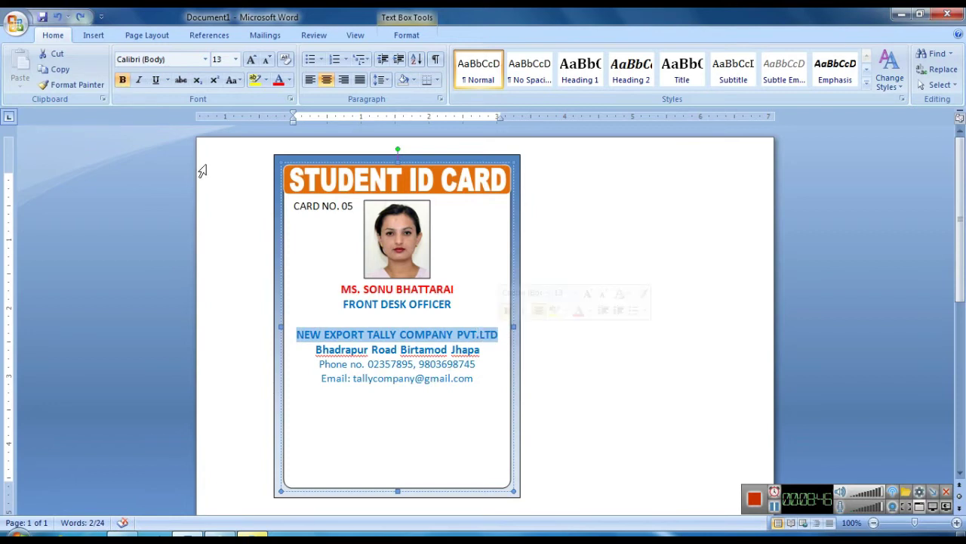
click(277, 79)
click(427, 364)
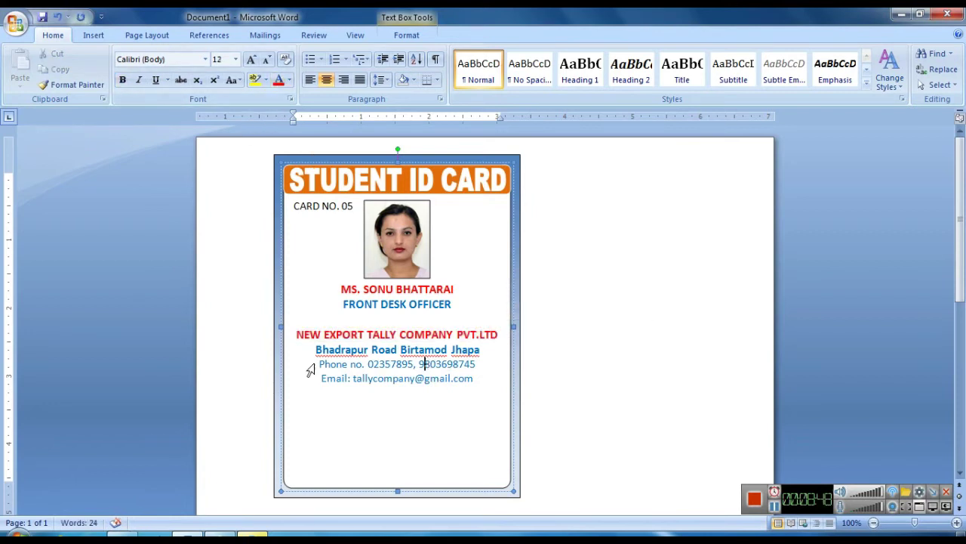
drag(319, 364, 475, 364)
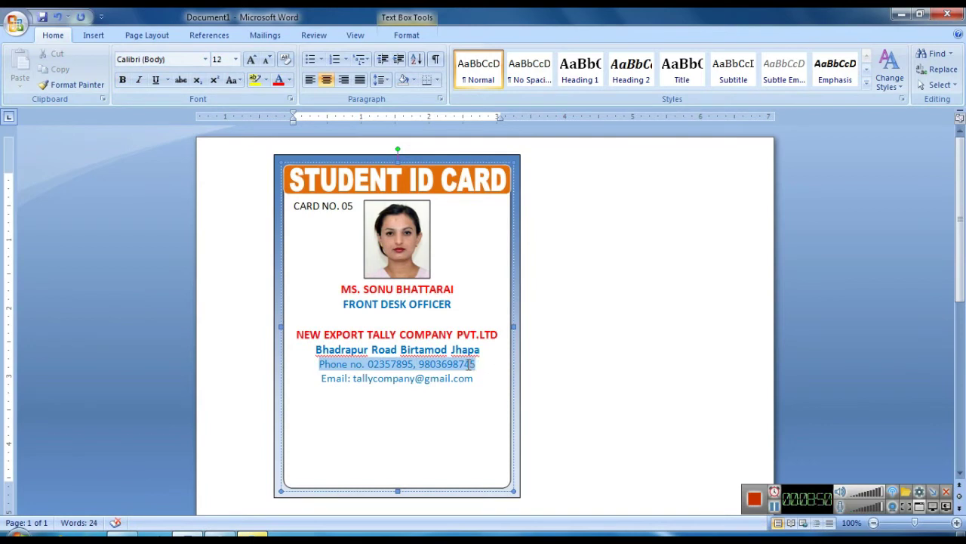
click(289, 85)
click(306, 95)
click(360, 400)
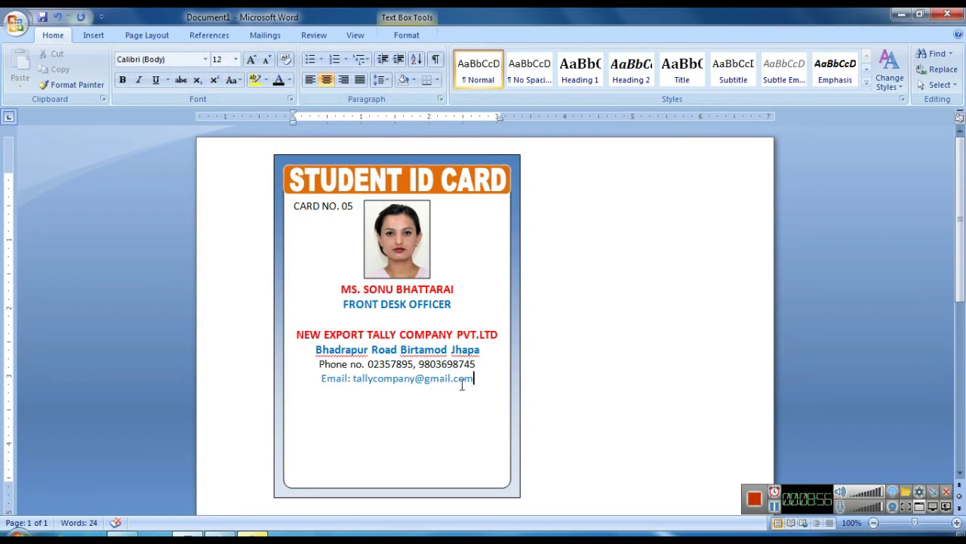
click(92, 35)
Step: Draw a 1½ pt red horizontal line across the card just under the e-mail line
click(213, 64)
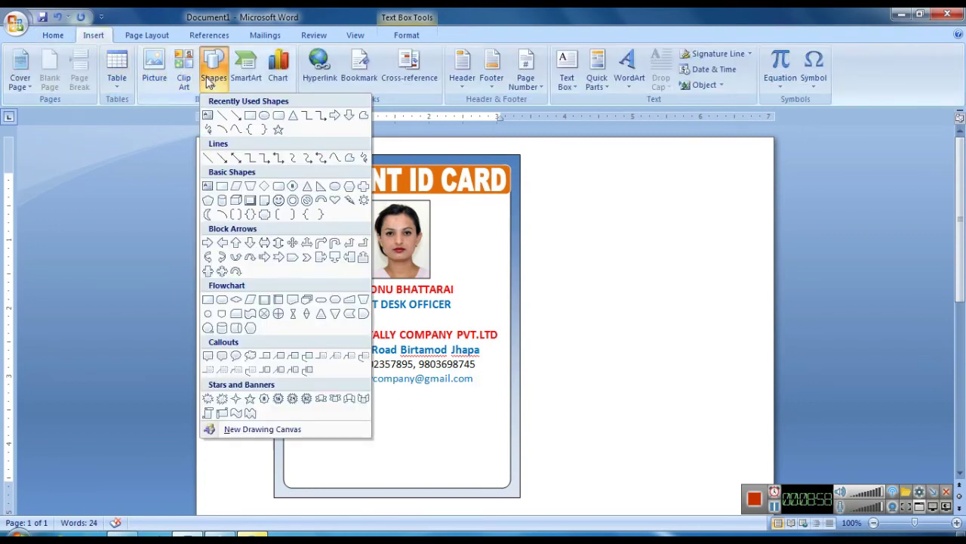
click(222, 119)
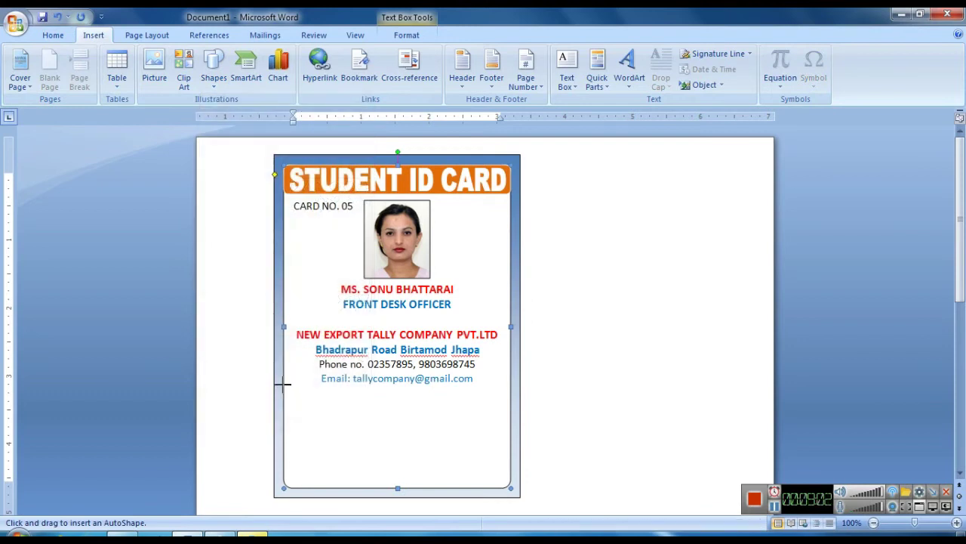
drag(284, 382, 511, 398)
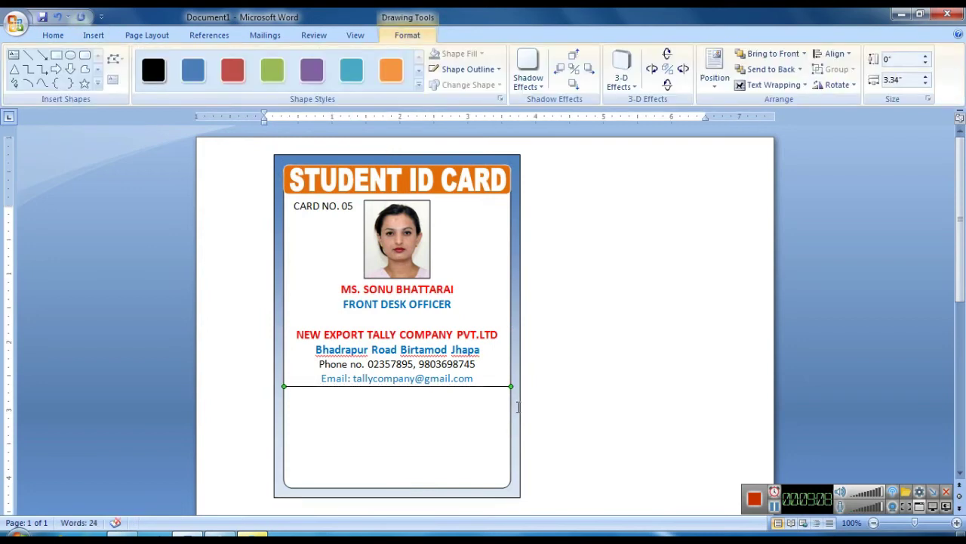
click(468, 68)
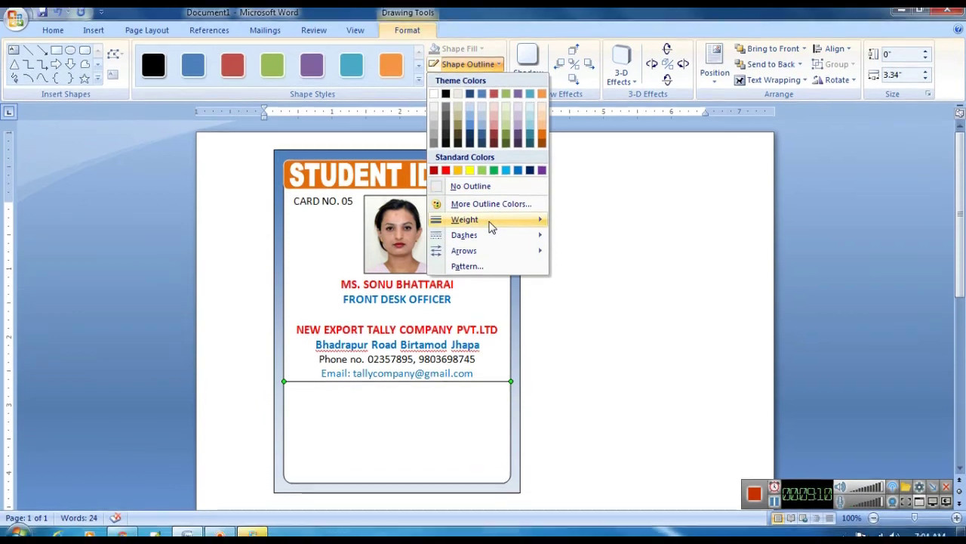
mouse_move(465, 209)
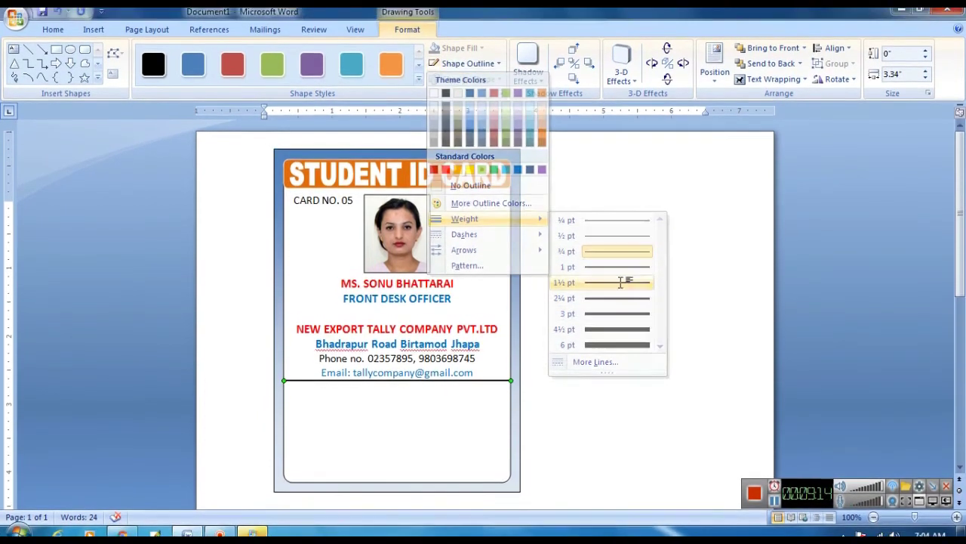
click(624, 280)
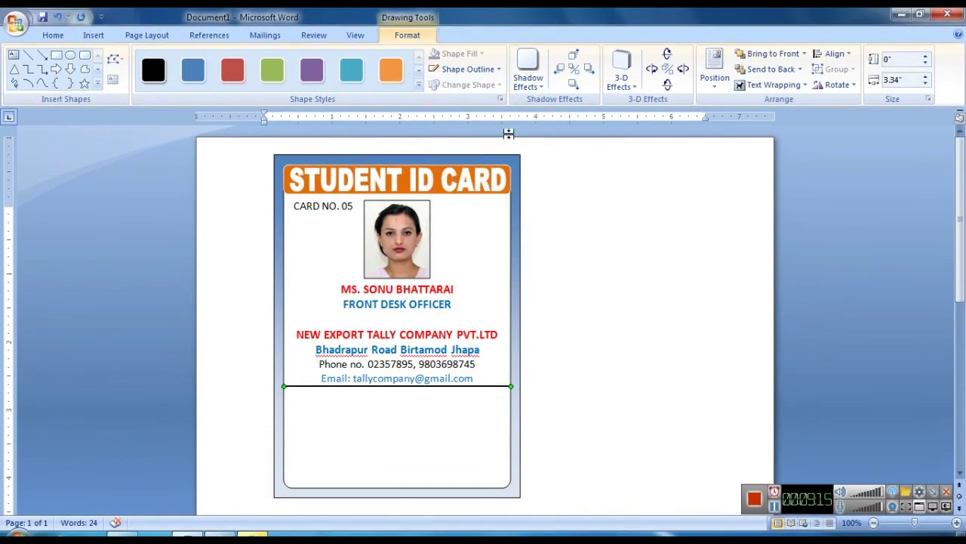
click(470, 69)
click(469, 70)
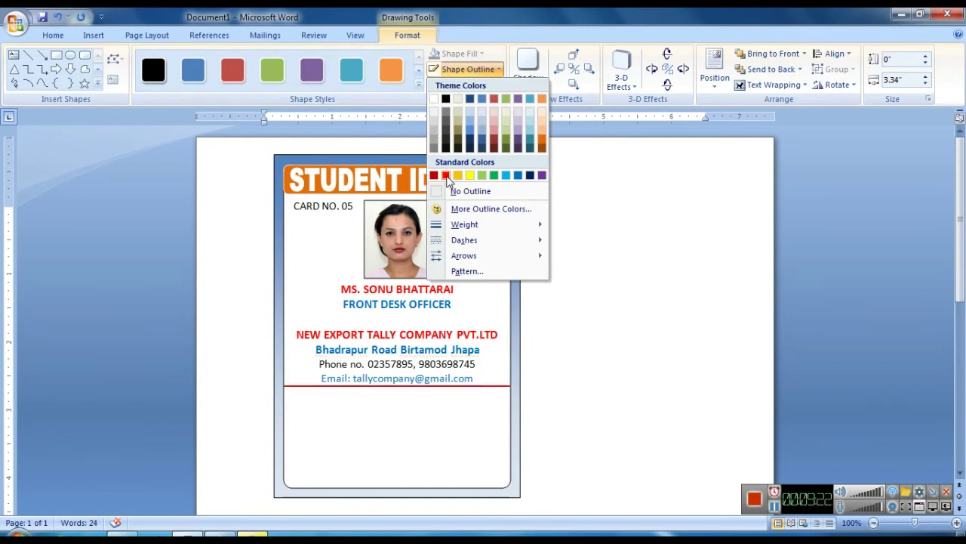
click(446, 179)
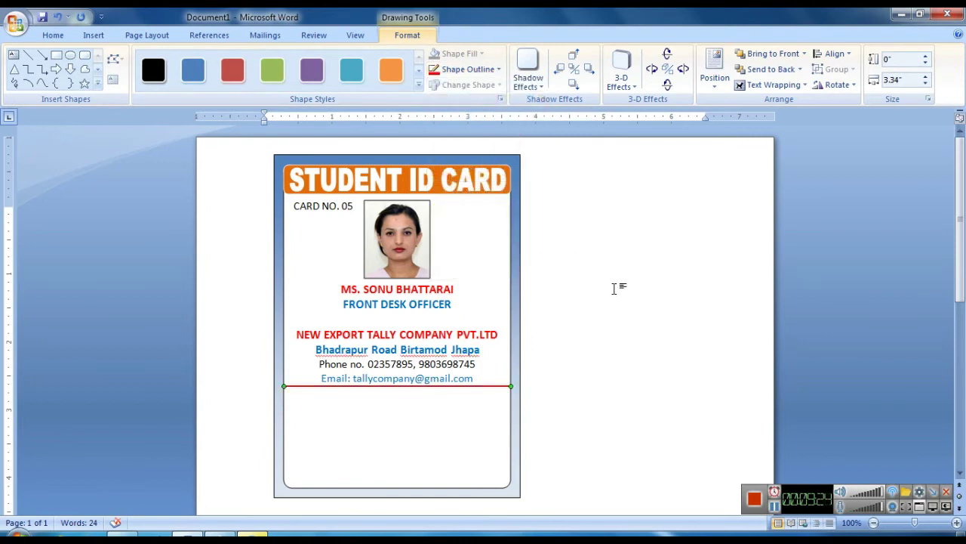
click(377, 425)
drag(378, 481, 370, 401)
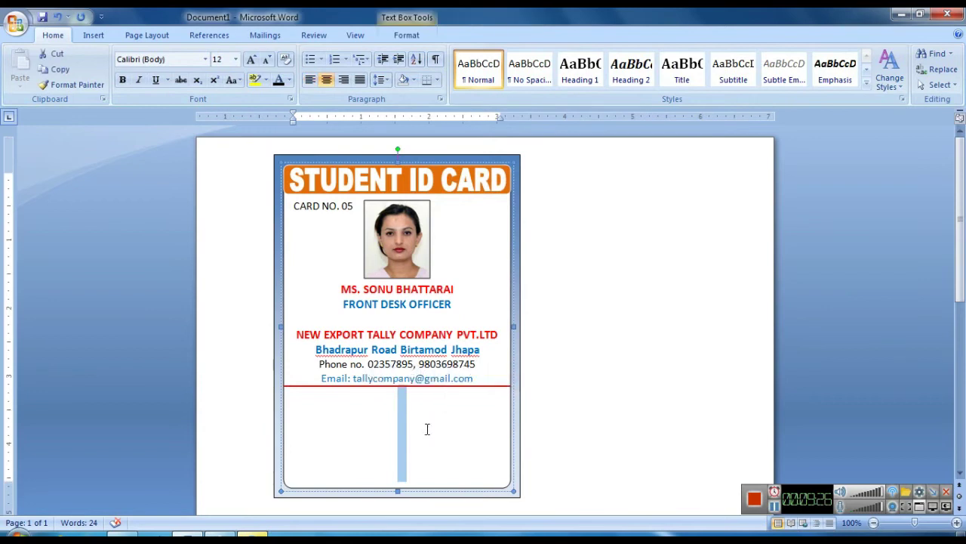
Step: Type 'Card Issue Date: 2018-01-12' and 'Card Valid Date: 2019-01-11', correcting the 'Vaild' typo
click(408, 413)
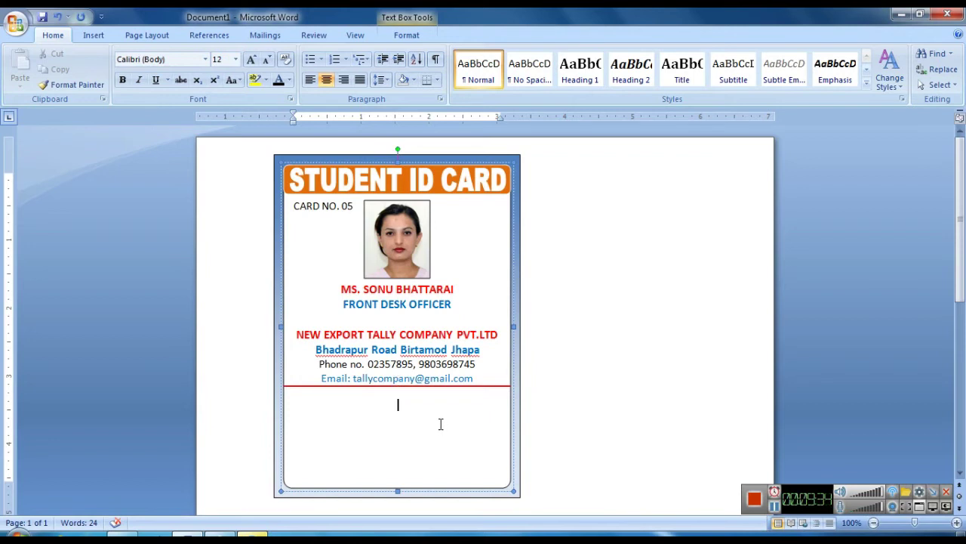
text(Card )
text(Issue Date: )
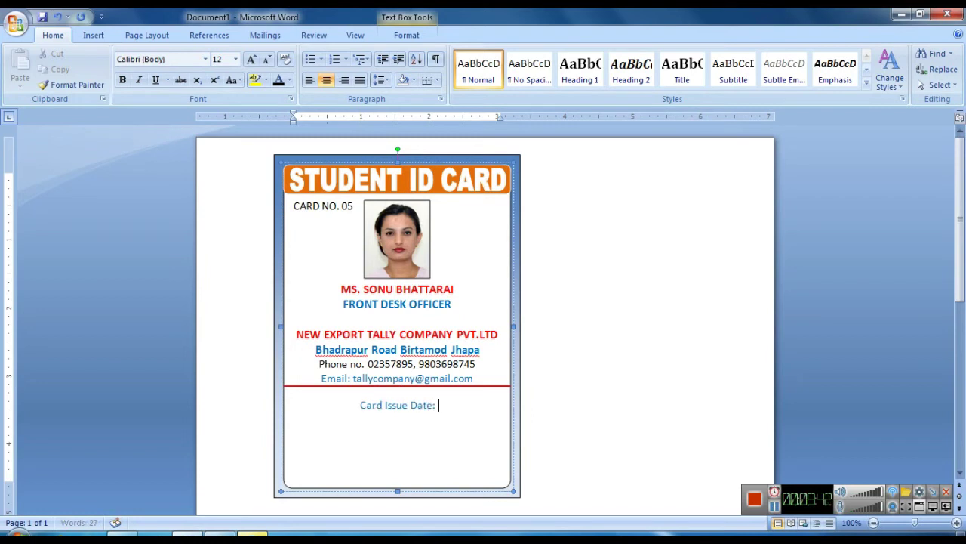
text(2018)
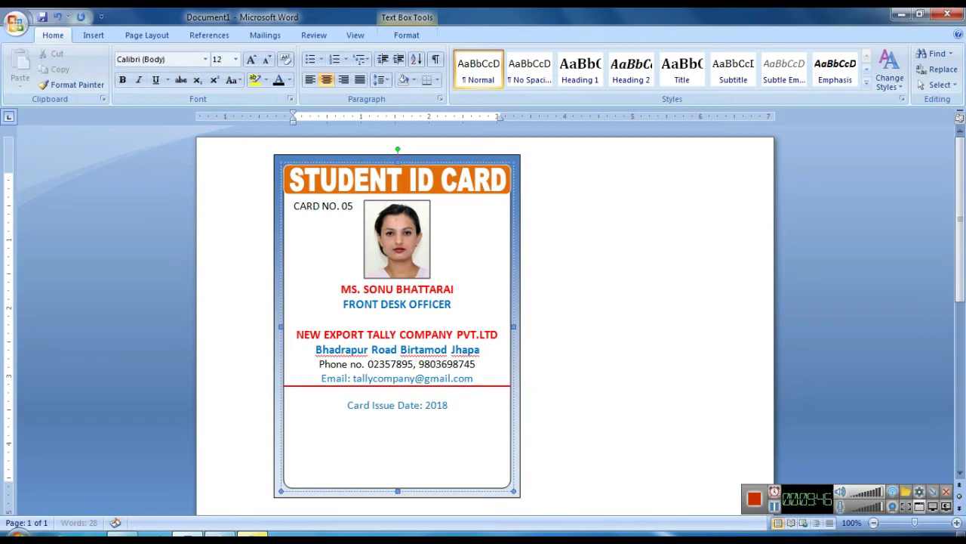
text(-01-)
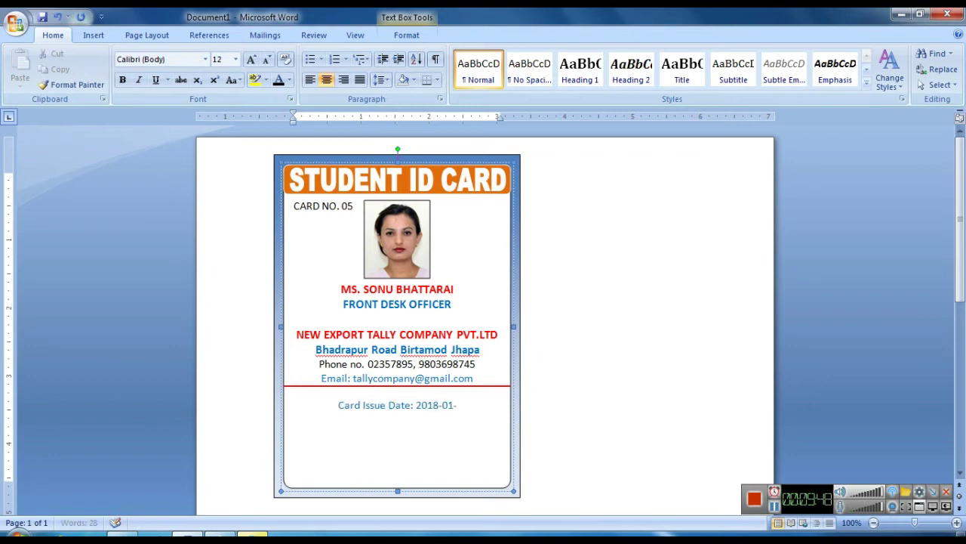
text(12)
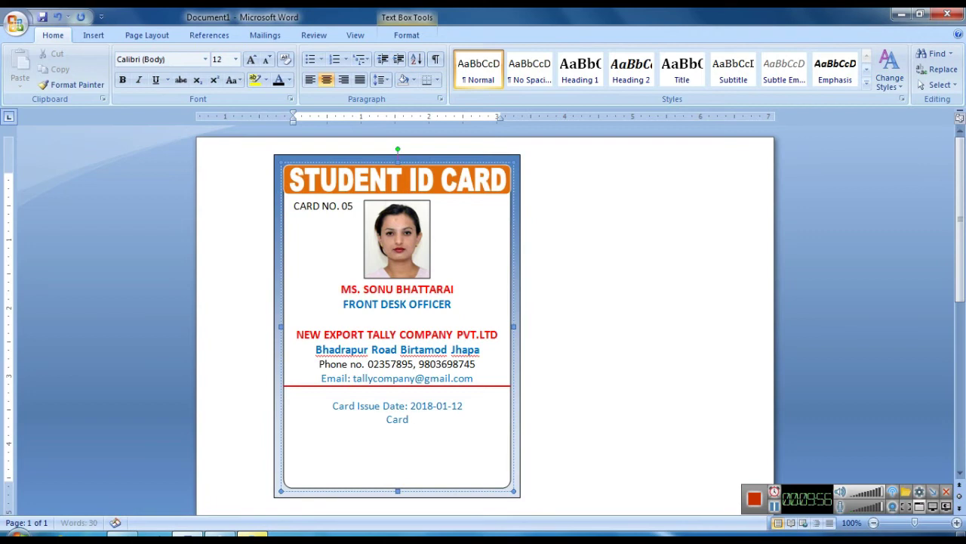
text(aild Date)
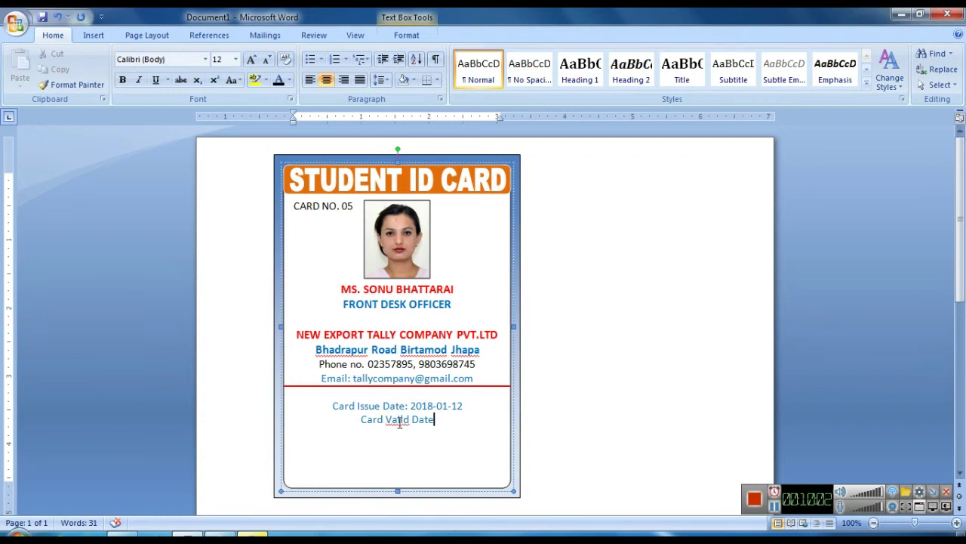
right_click(399, 423)
click(404, 421)
right_click(404, 421)
click(453, 268)
text(:)
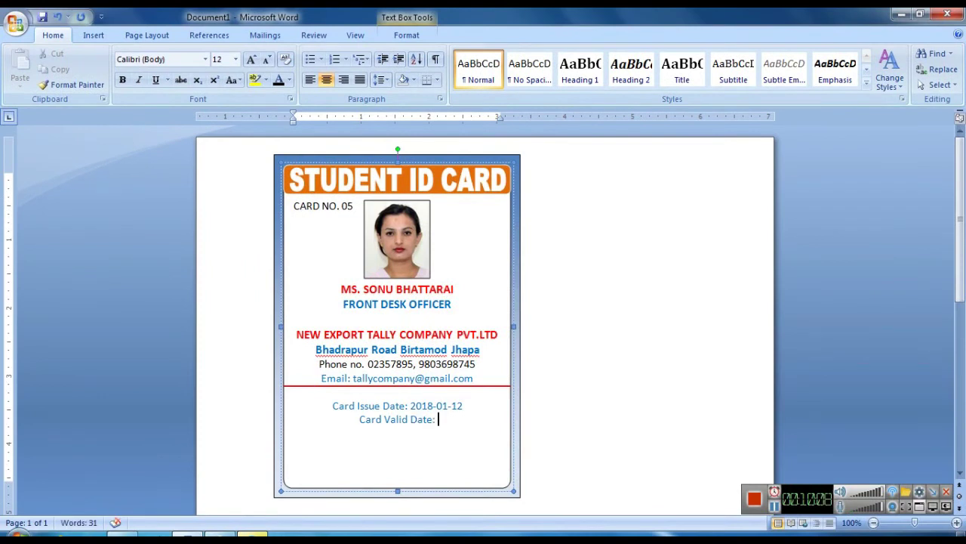
text( 2019)
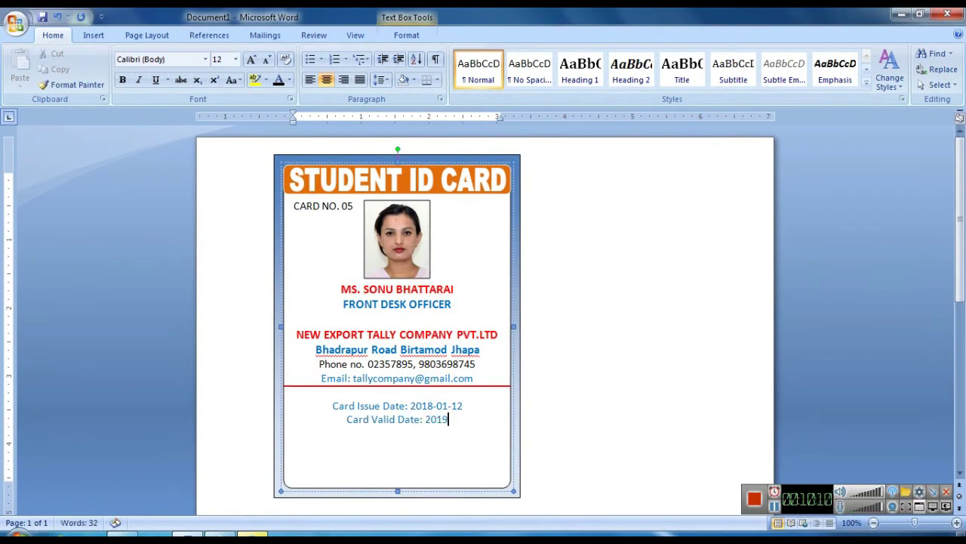
text(-0)
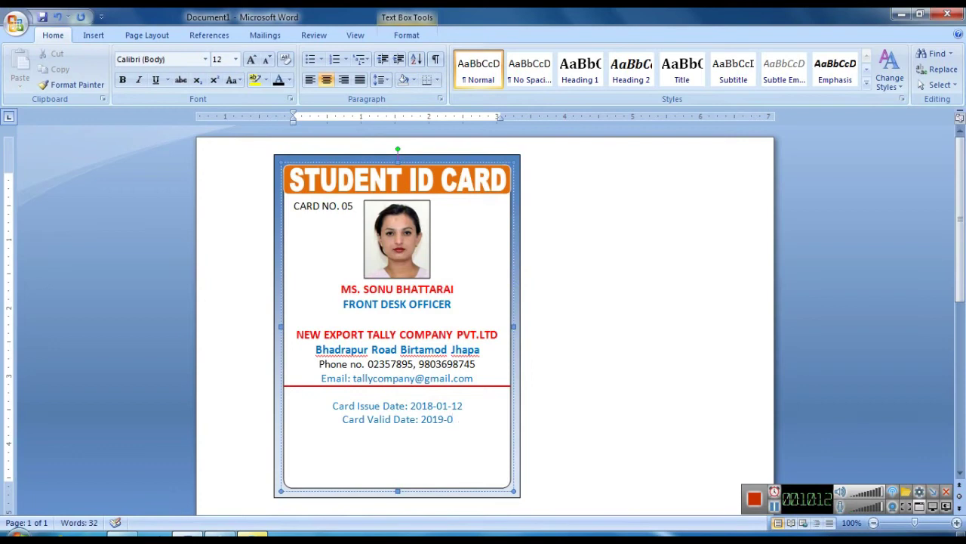
text(1)
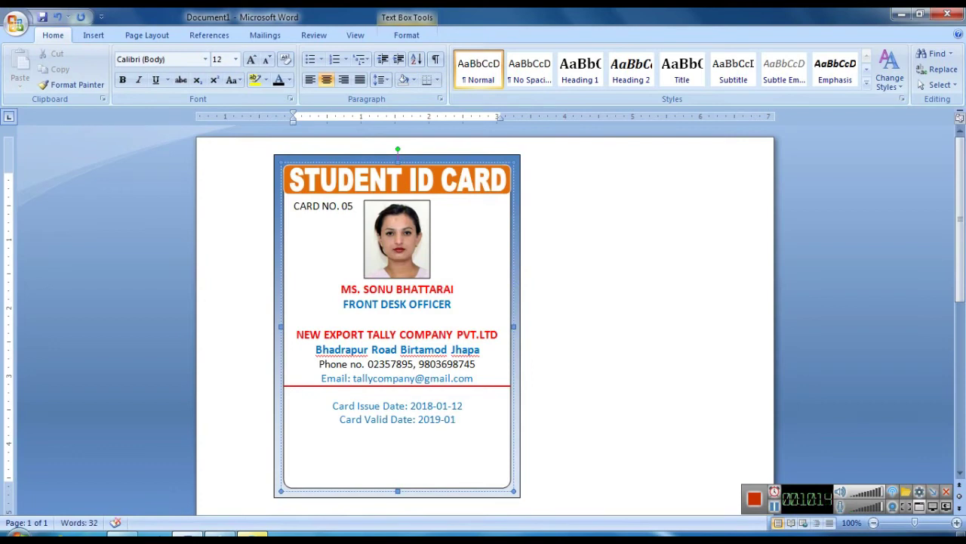
text(-)
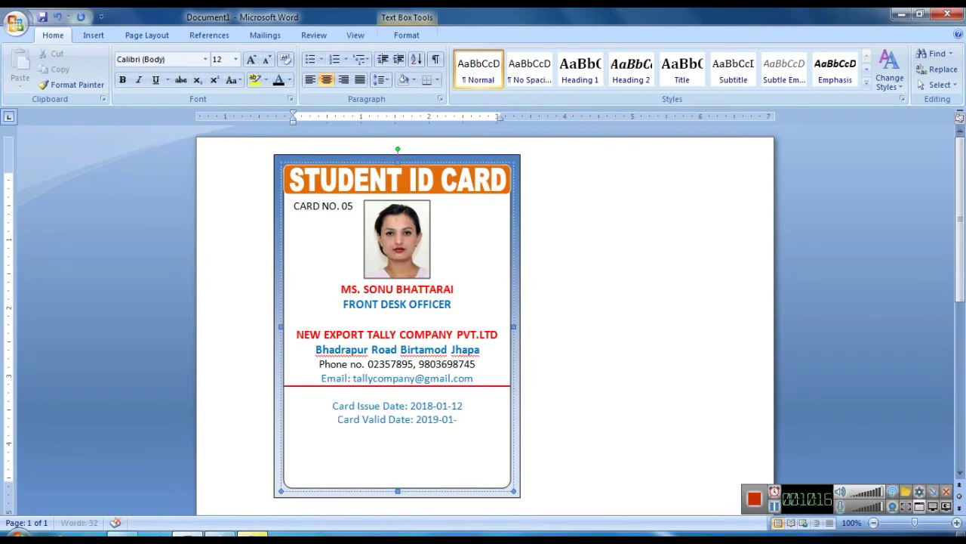
text(11)
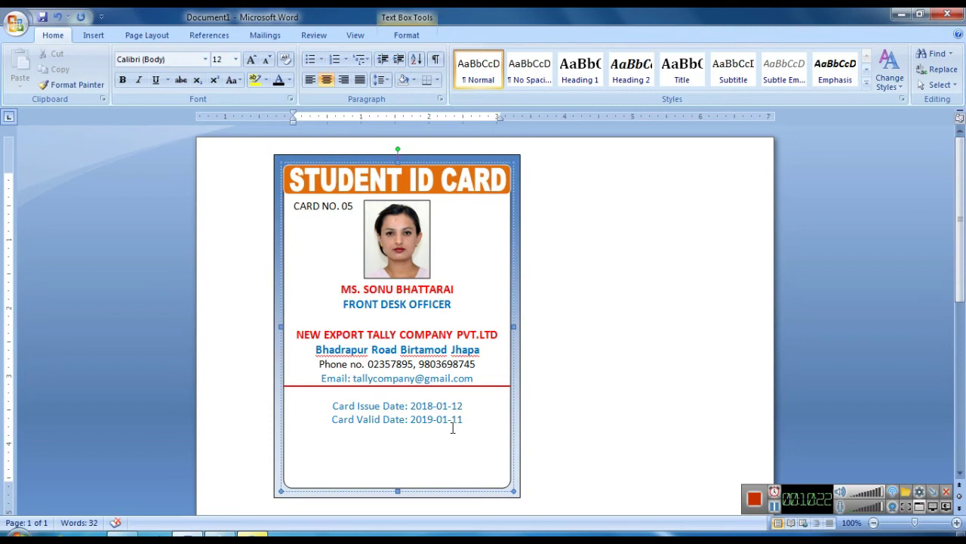
Step: Right-align both date lines and push them down toward the card's bottom
key(Return)
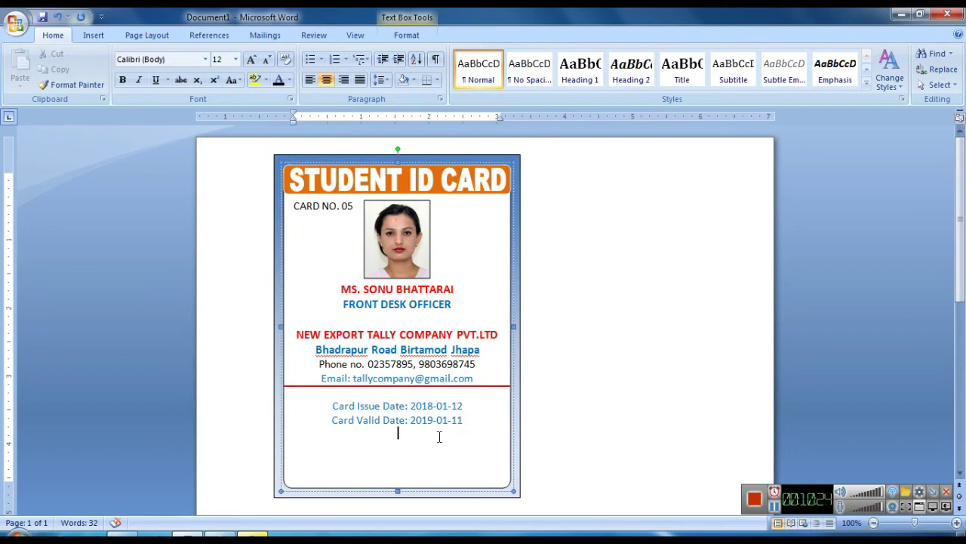
scroll(452, 448, down, 3)
scroll(453, 448, up, 3)
key(Return)
click(333, 420)
key(ctrl+r)
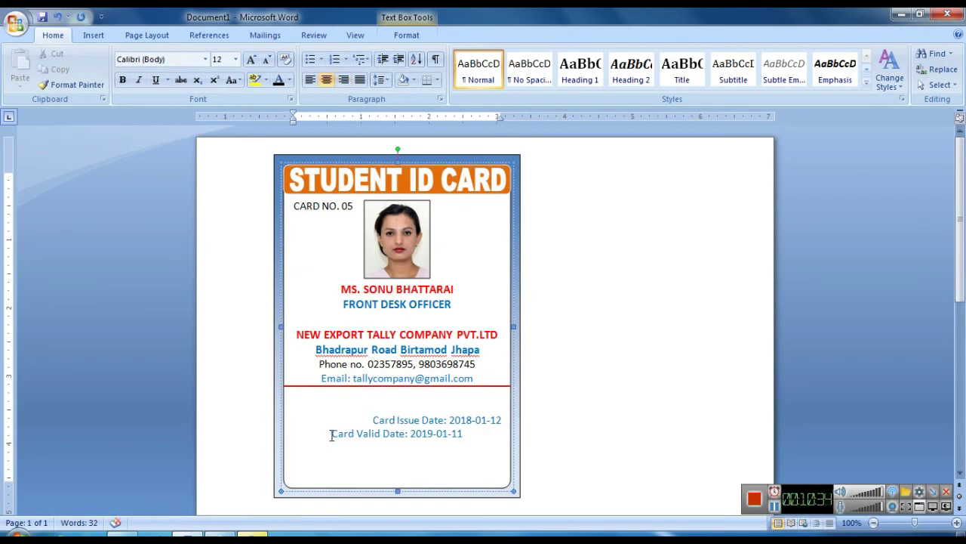
click(332, 435)
key(ctrl+r)
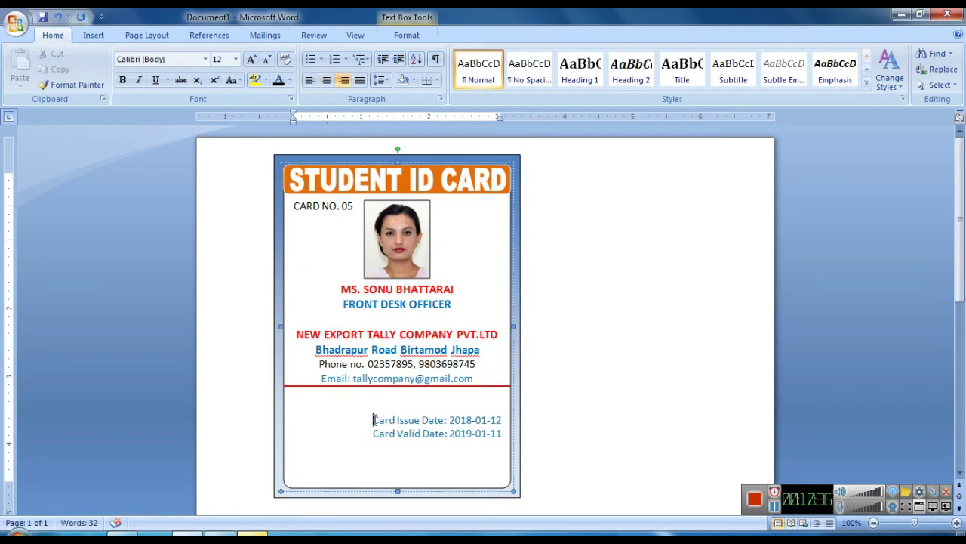
key(Return)
key(Return)
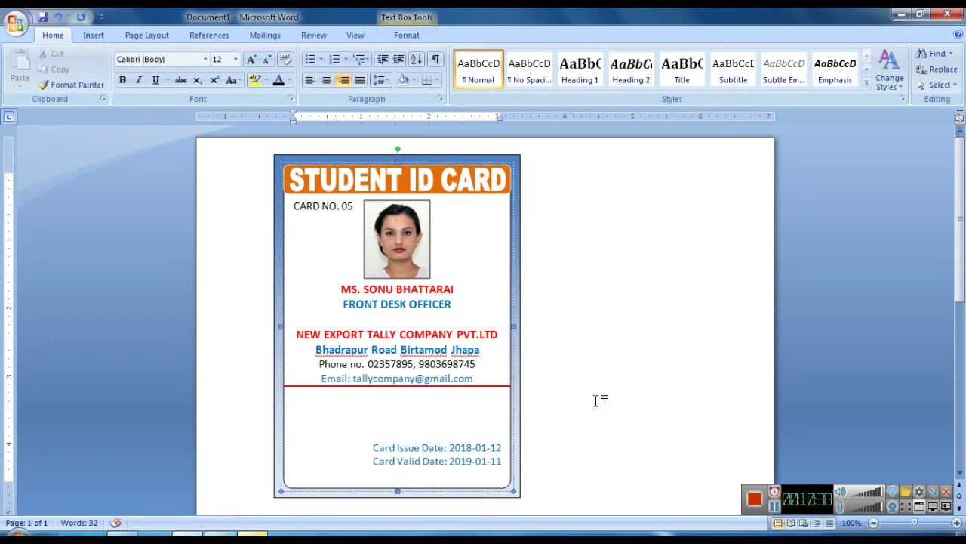
click(596, 400)
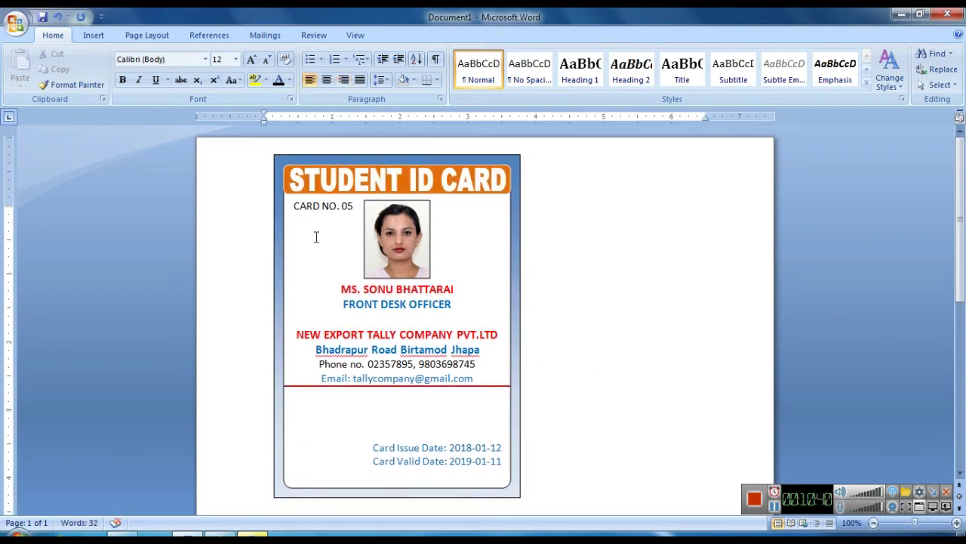
Step: Draw a rectangle over the card dates, place it behind text, and look through its colour options
click(94, 35)
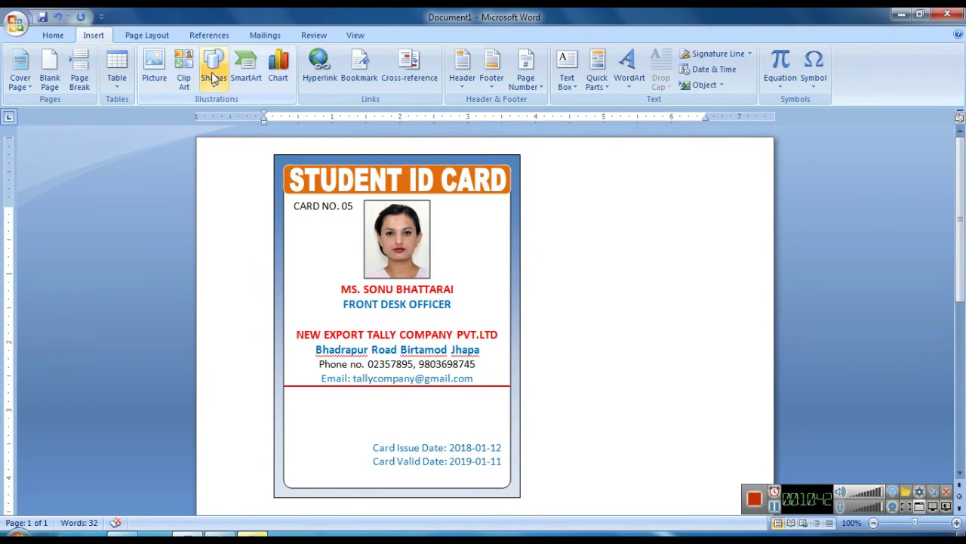
click(214, 72)
click(249, 114)
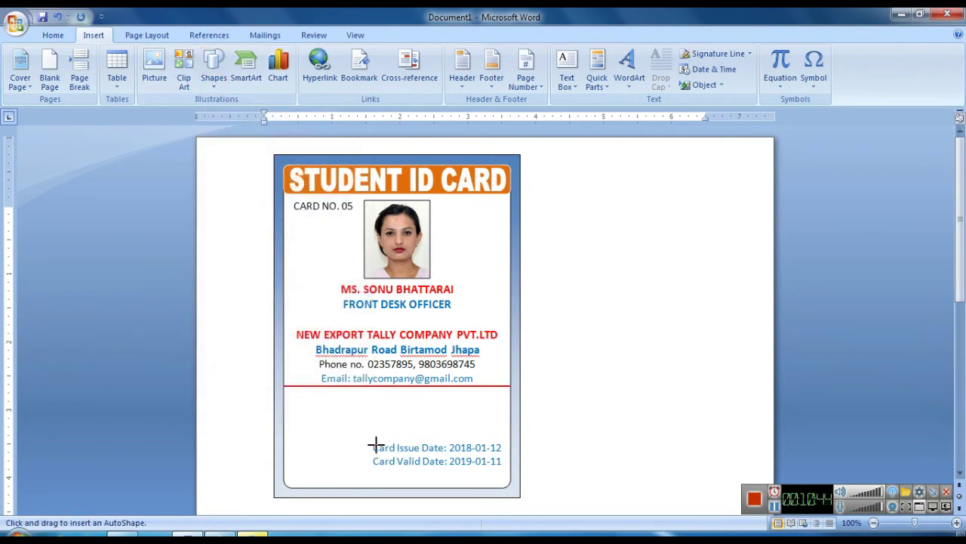
drag(371, 442, 507, 468)
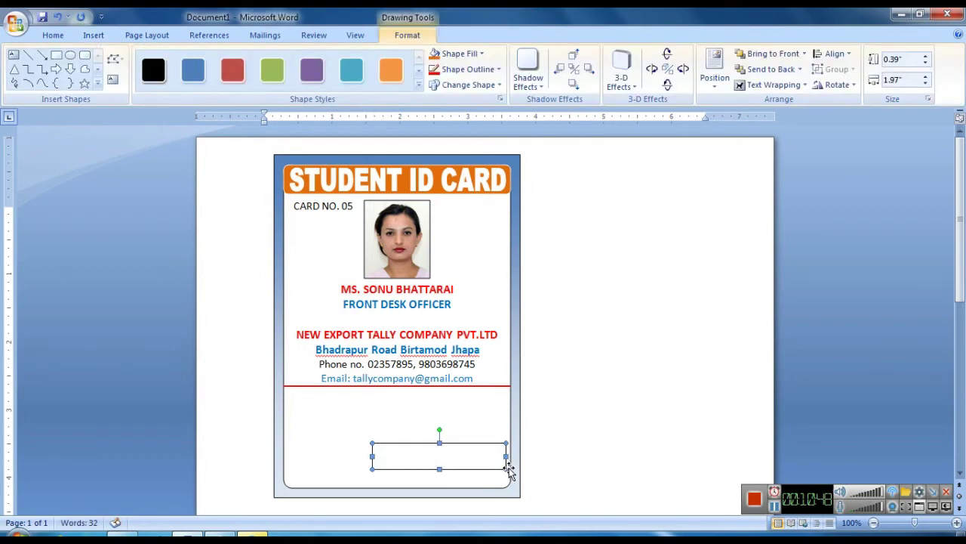
click(783, 84)
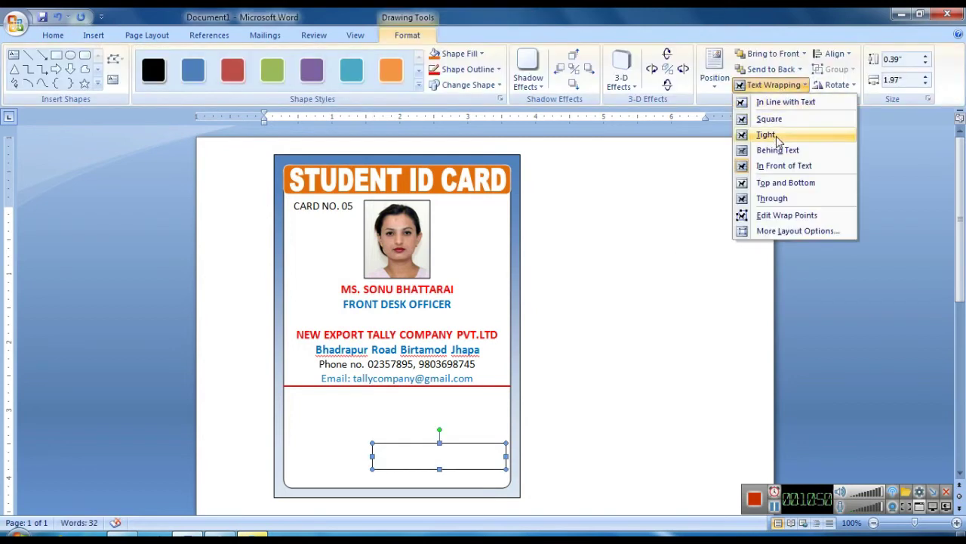
click(779, 145)
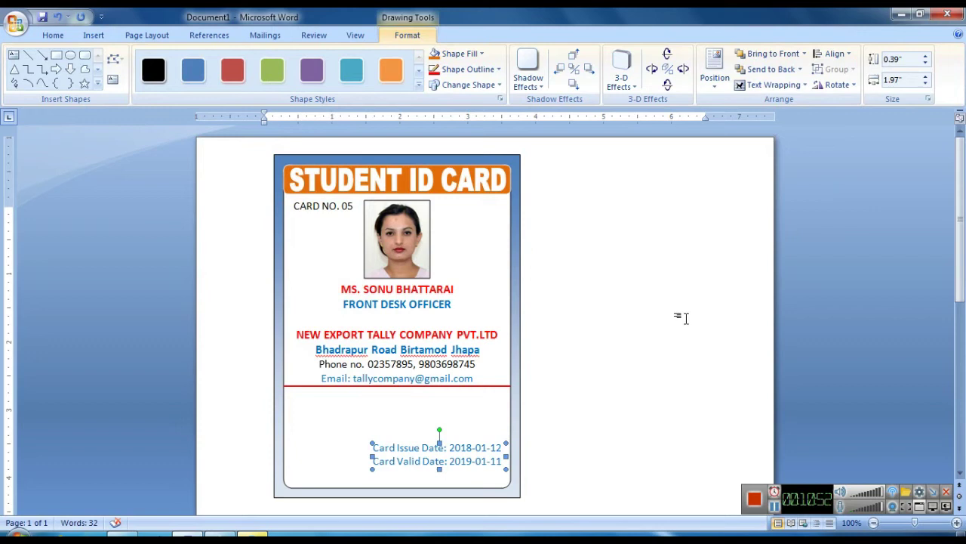
click(480, 70)
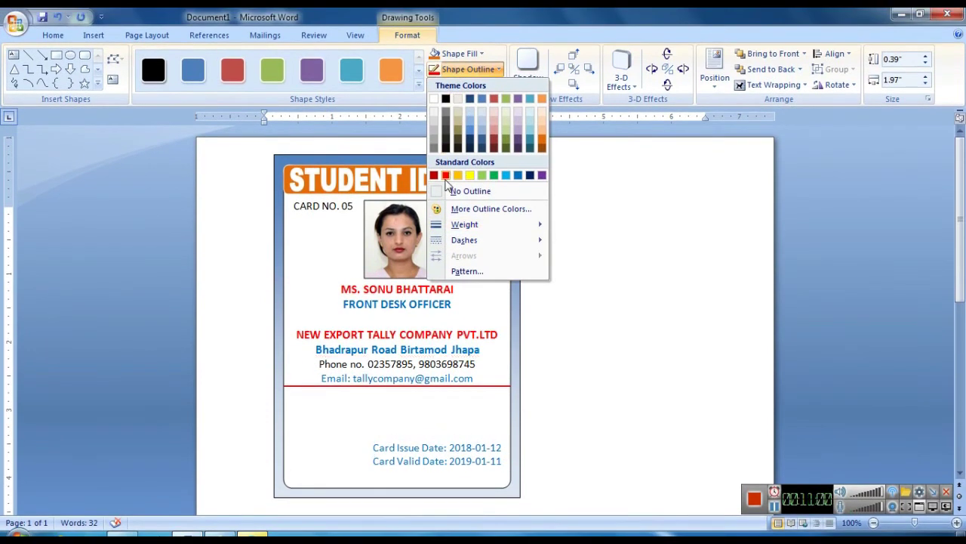
click(476, 62)
click(475, 55)
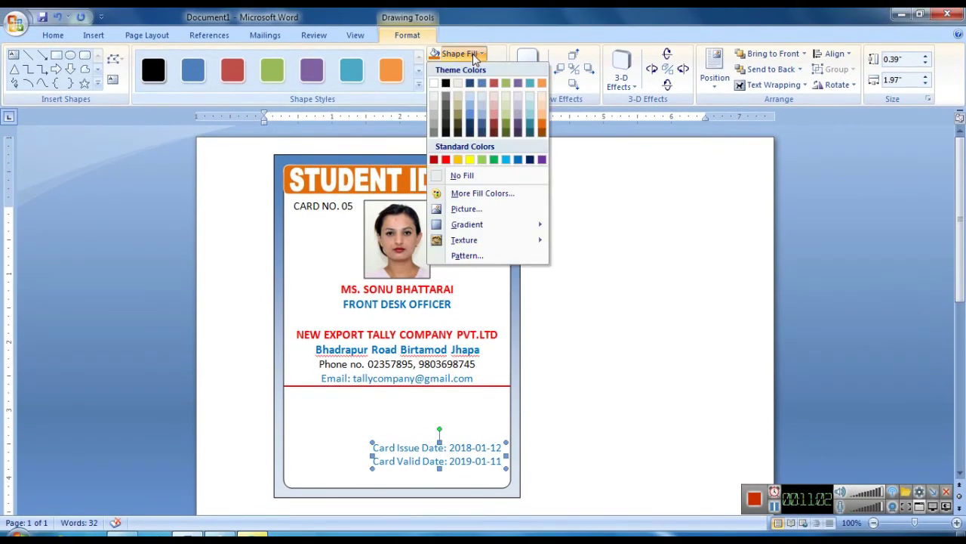
key(Escape)
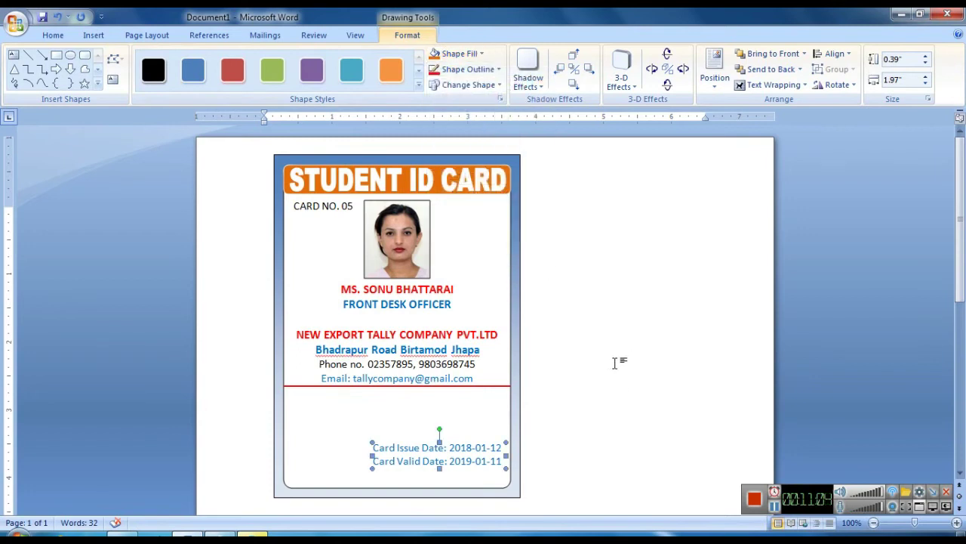
Step: Delete the rectangle and try square and in-line wrapping on the box, undoing in-line
key(Delete)
click(766, 86)
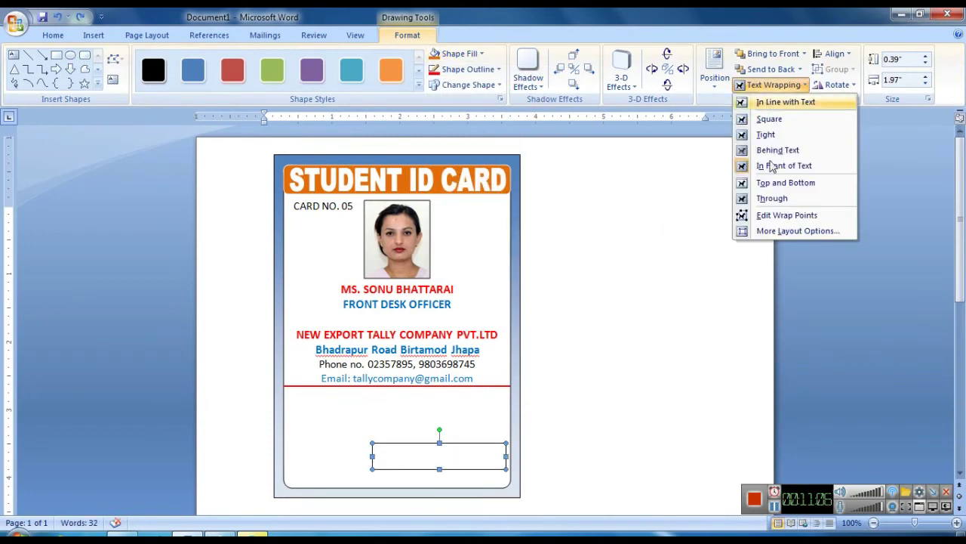
click(767, 120)
click(762, 89)
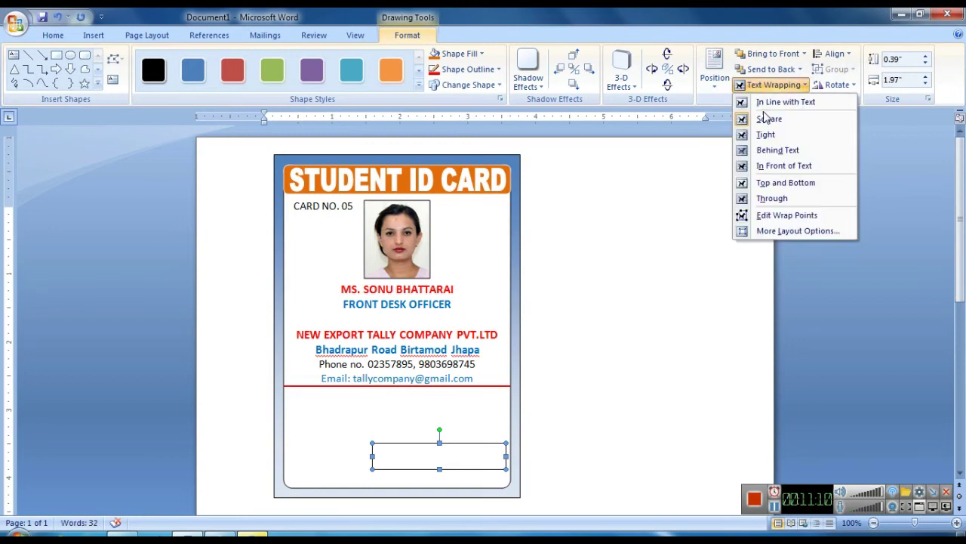
click(770, 101)
key(ctrl+z)
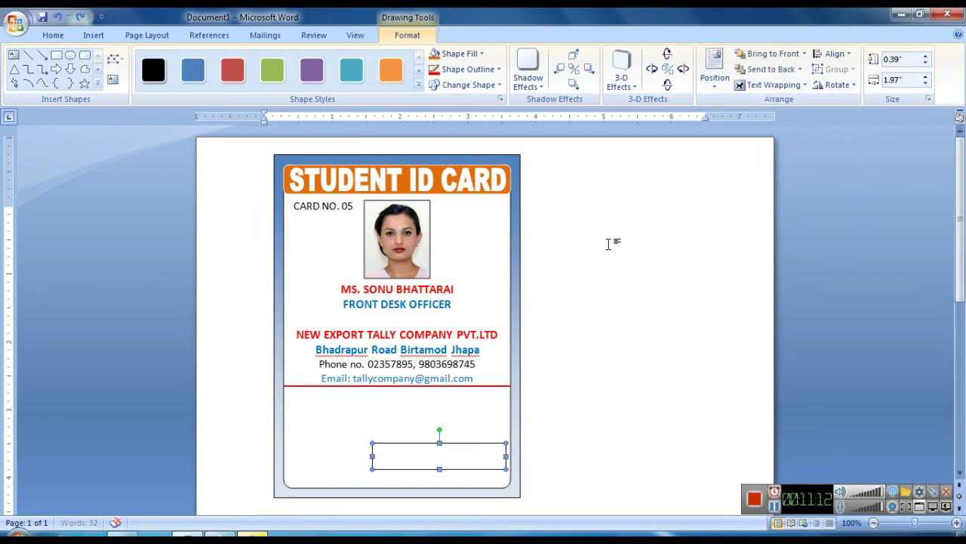
click(572, 356)
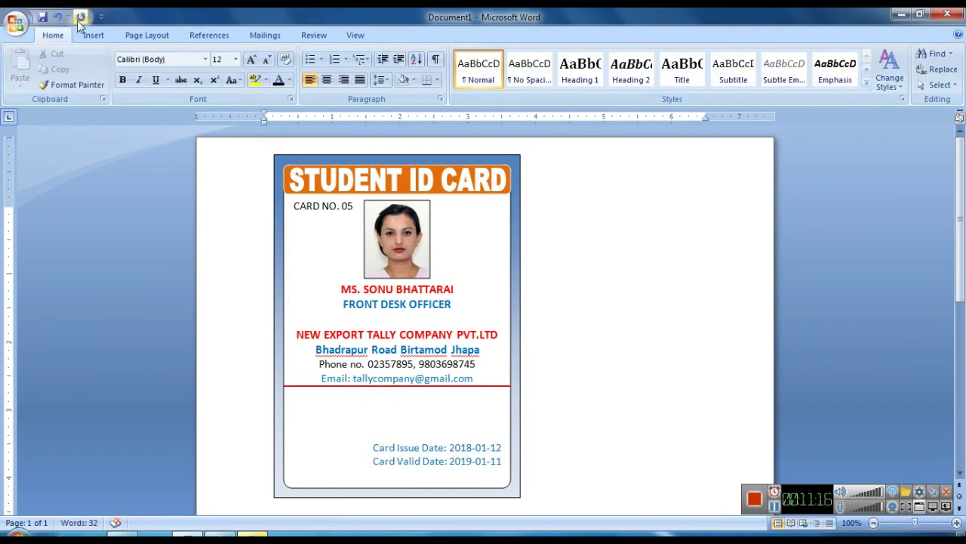
Step: Draw a rounded rectangle strip across the bottom edge of the card
click(93, 34)
click(212, 78)
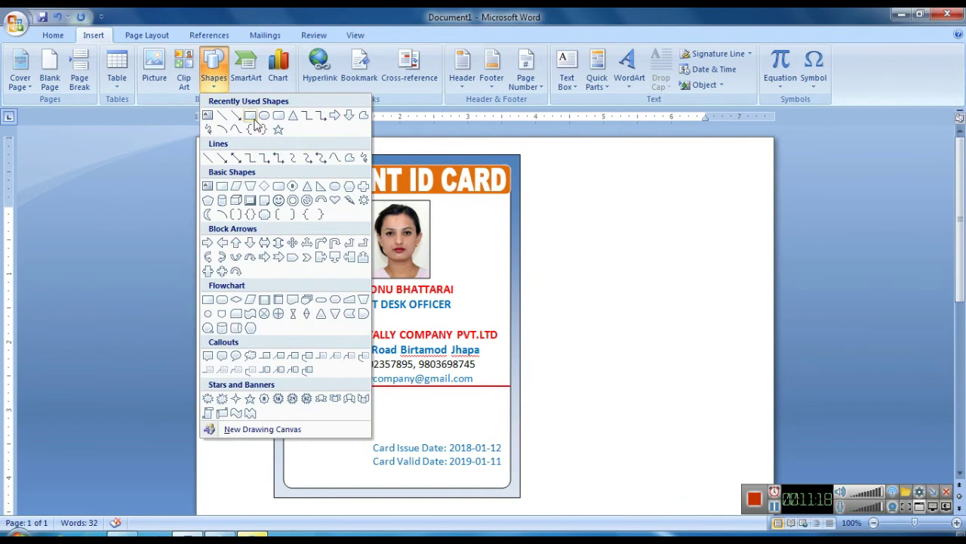
click(278, 115)
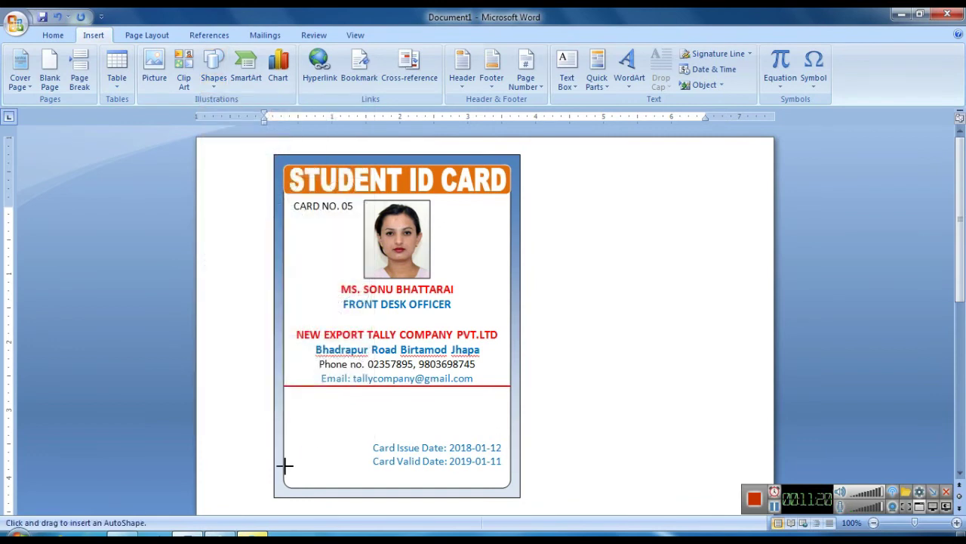
drag(283, 465, 497, 490)
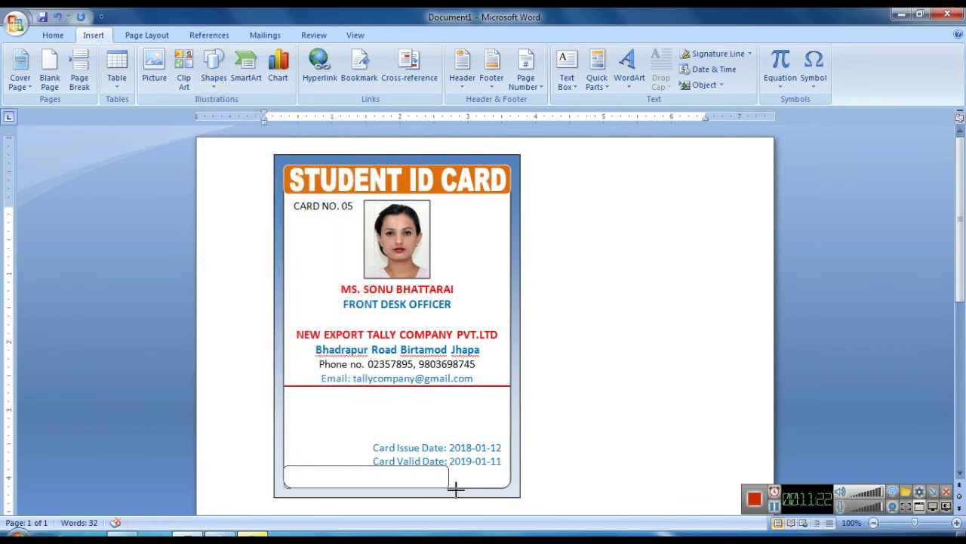
drag(498, 489, 512, 488)
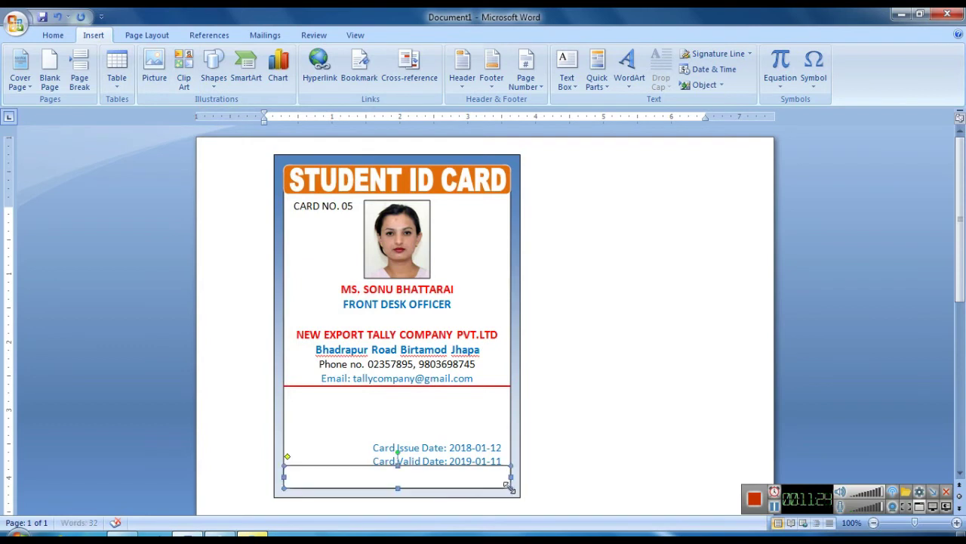
Step: Fill the bottom strip dark orange and give it a white outline
click(398, 466)
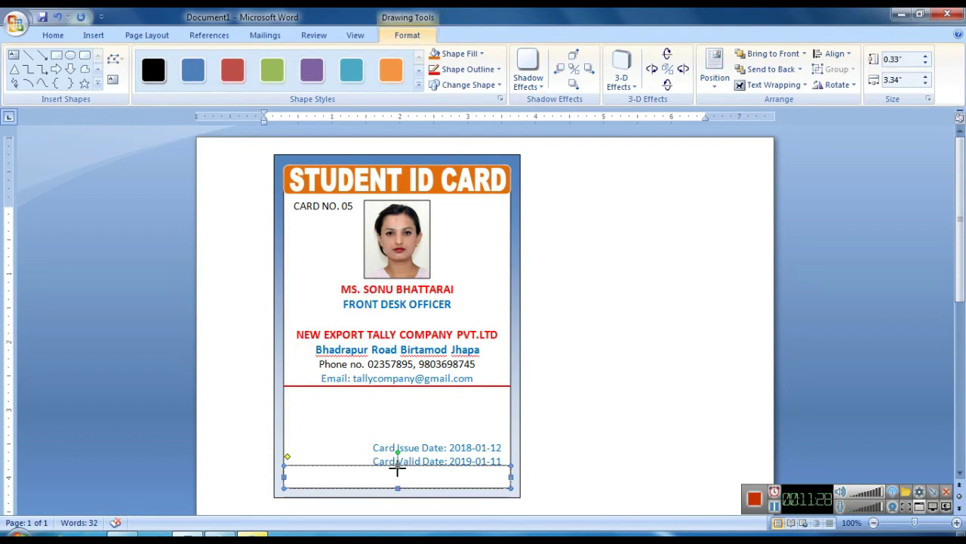
click(528, 459)
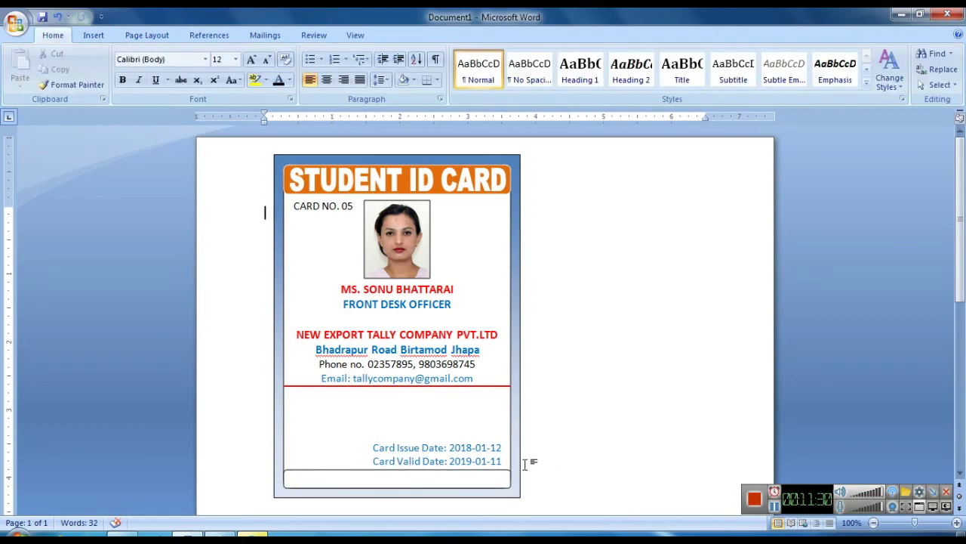
click(492, 477)
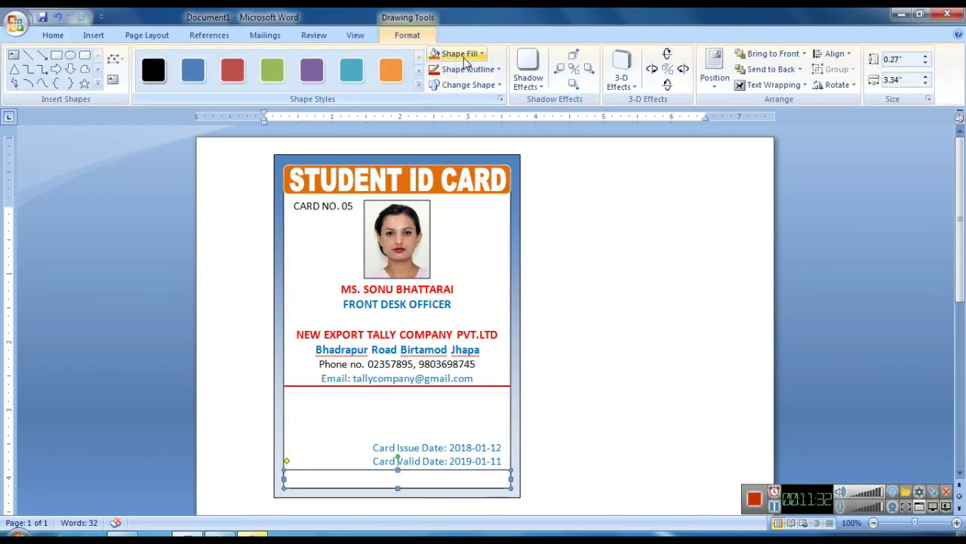
click(447, 53)
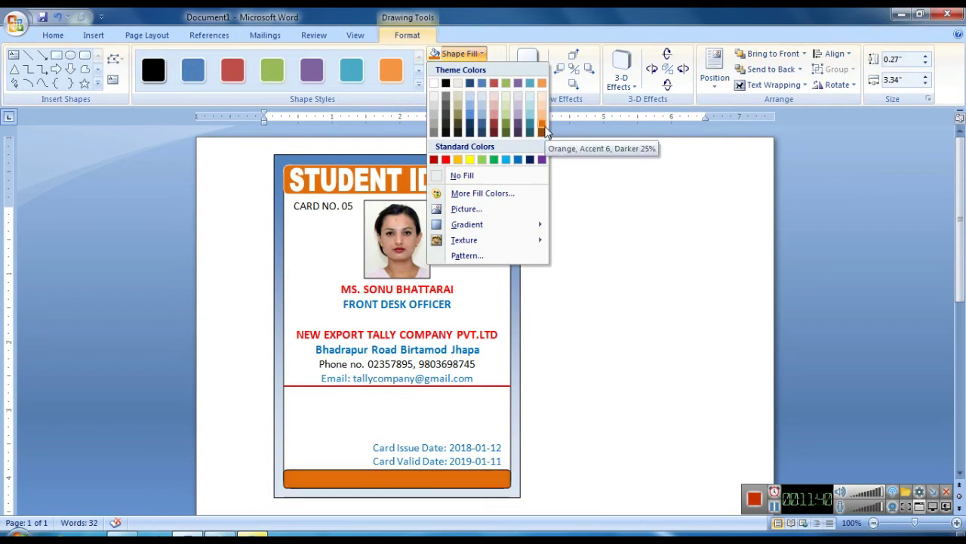
click(547, 131)
click(465, 68)
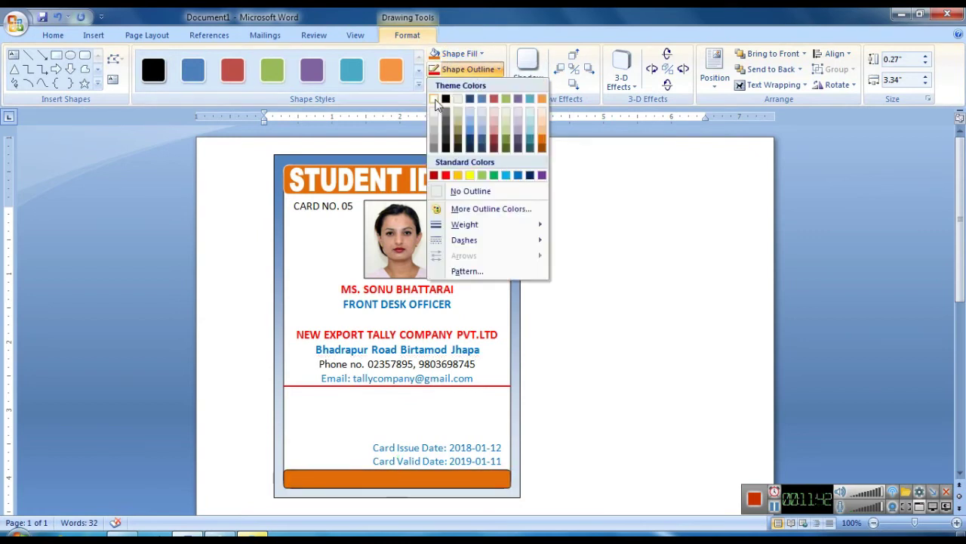
click(434, 99)
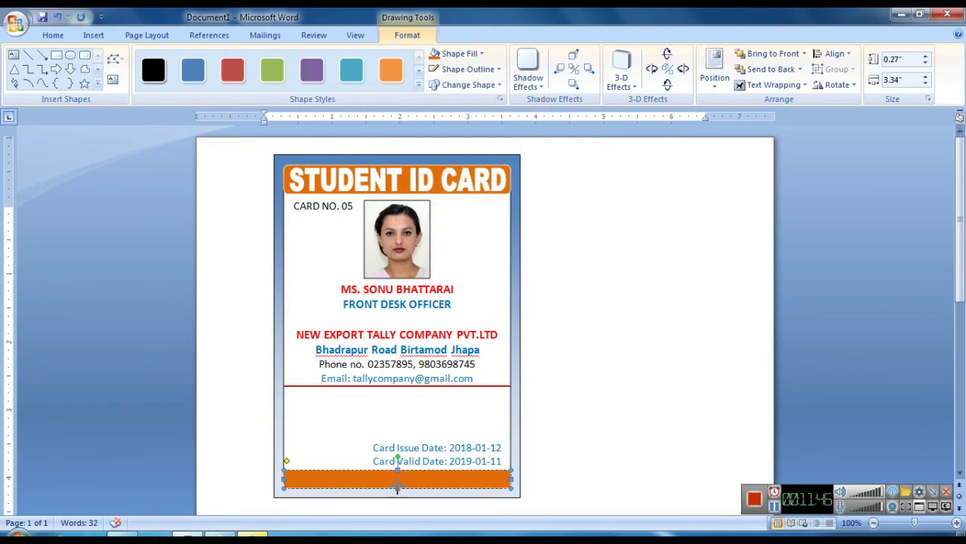
Step: Resize and reposition the orange strip, then delete it from the card
drag(398, 487, 398, 483)
key(Down)
key(Down)
key(Down)
key(Down)
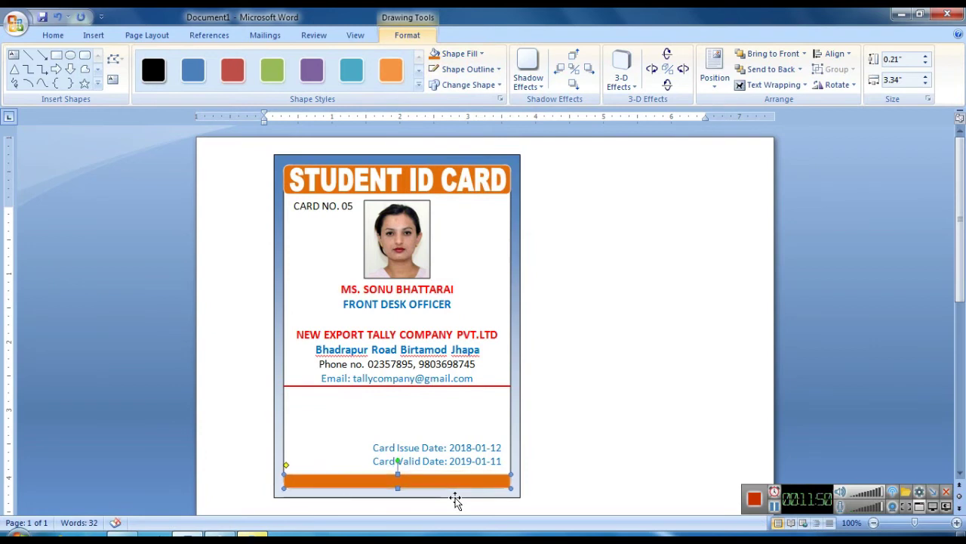
click(533, 496)
click(434, 483)
drag(436, 474, 438, 458)
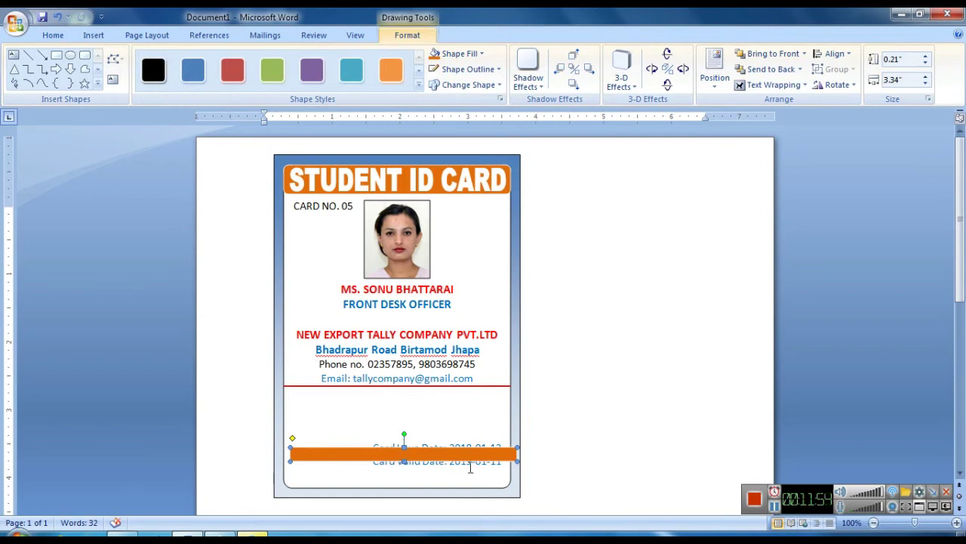
drag(518, 461, 517, 466)
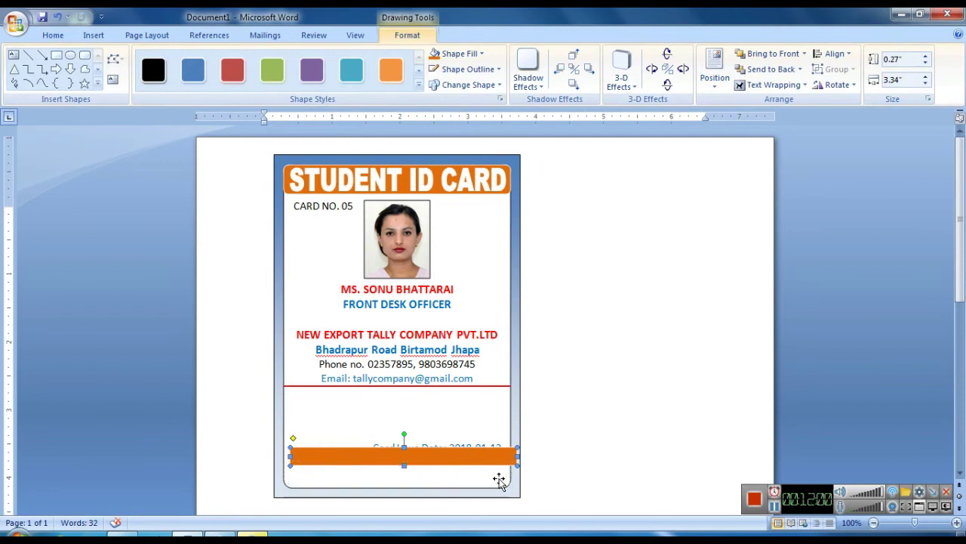
drag(499, 477, 501, 479)
key(Down)
key(Down)
key(Down)
key(Down)
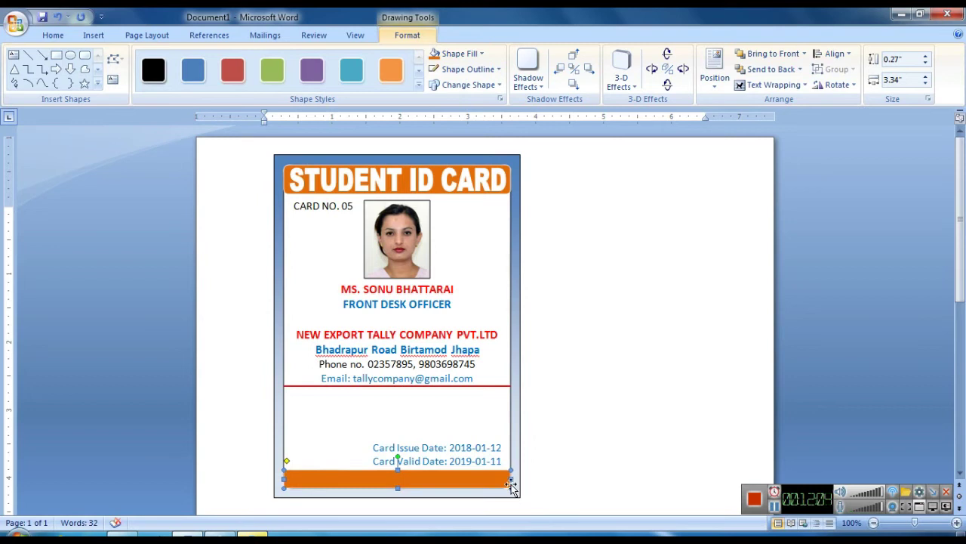
drag(512, 479, 509, 481)
click(563, 467)
click(474, 474)
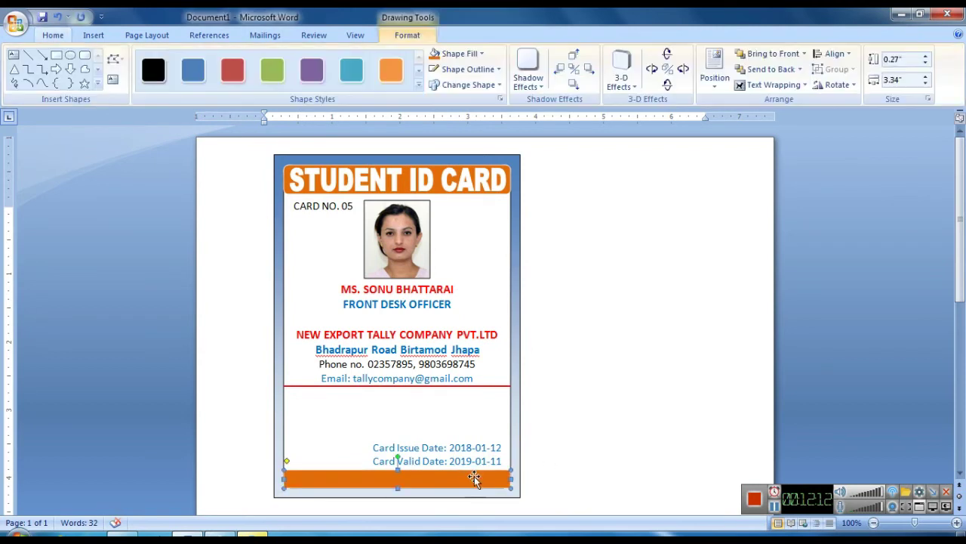
key(Delete)
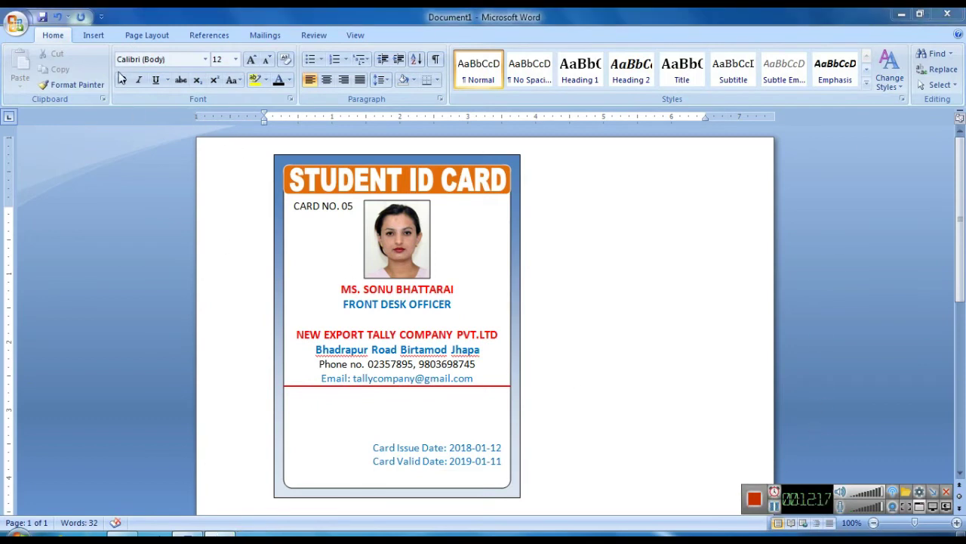
Step: Draw a new rounded rectangle along the card bottom and trim it to 0.3" tall
click(93, 36)
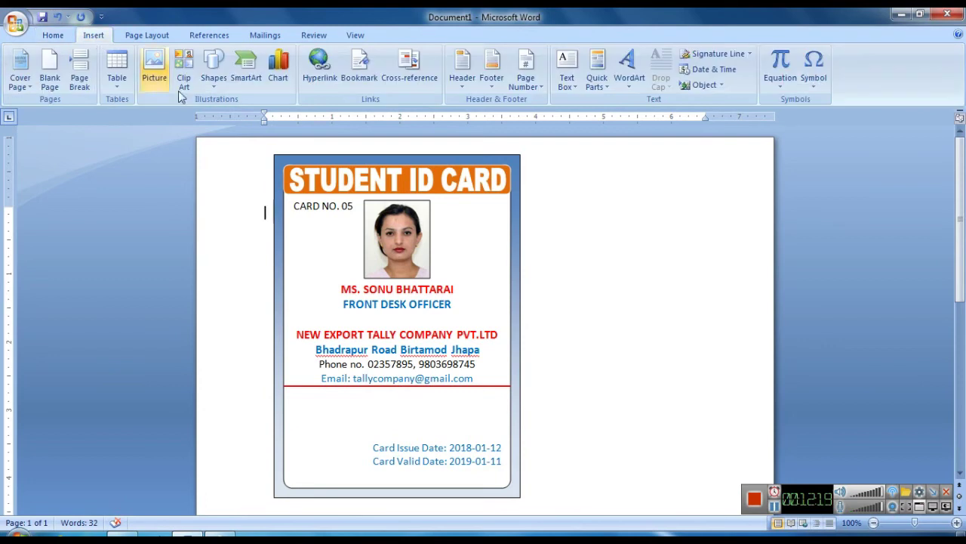
click(214, 76)
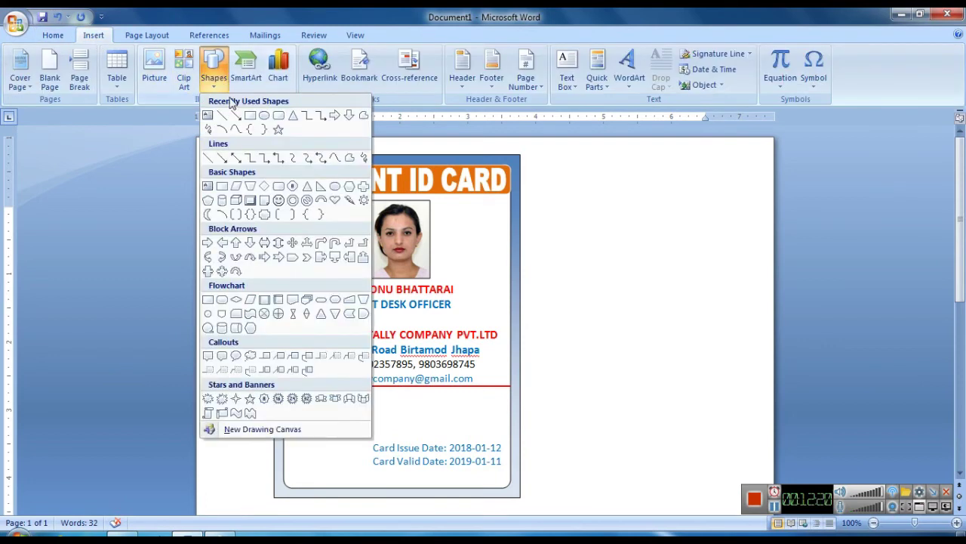
click(276, 117)
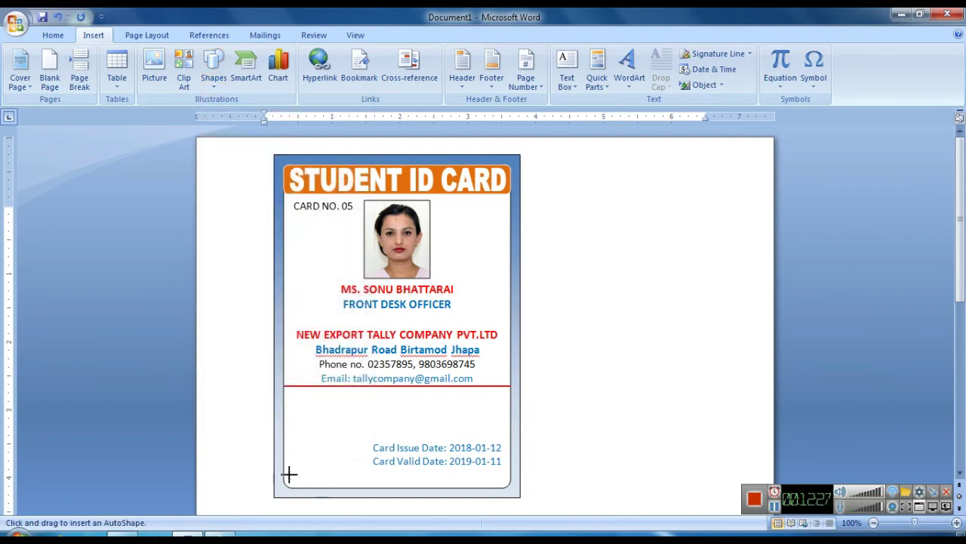
drag(284, 459, 507, 487)
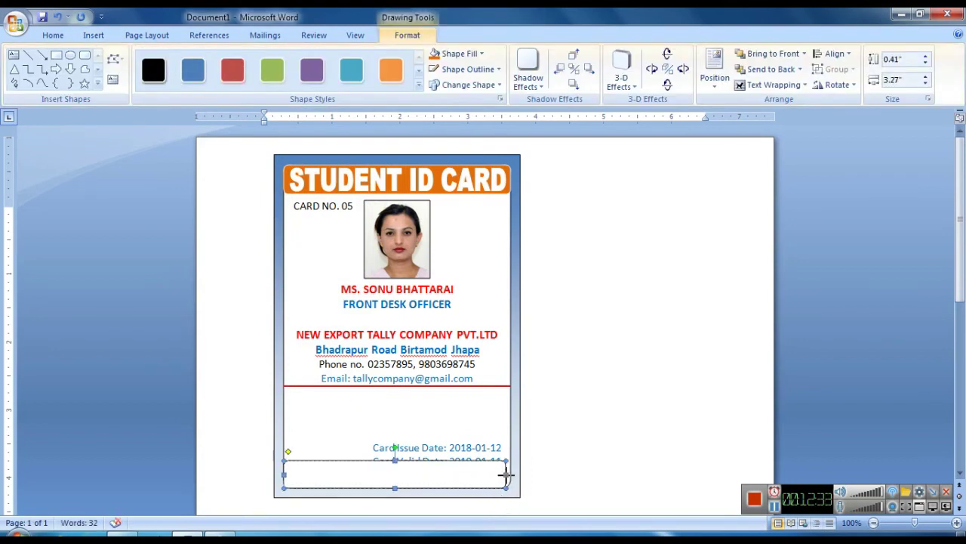
click(572, 478)
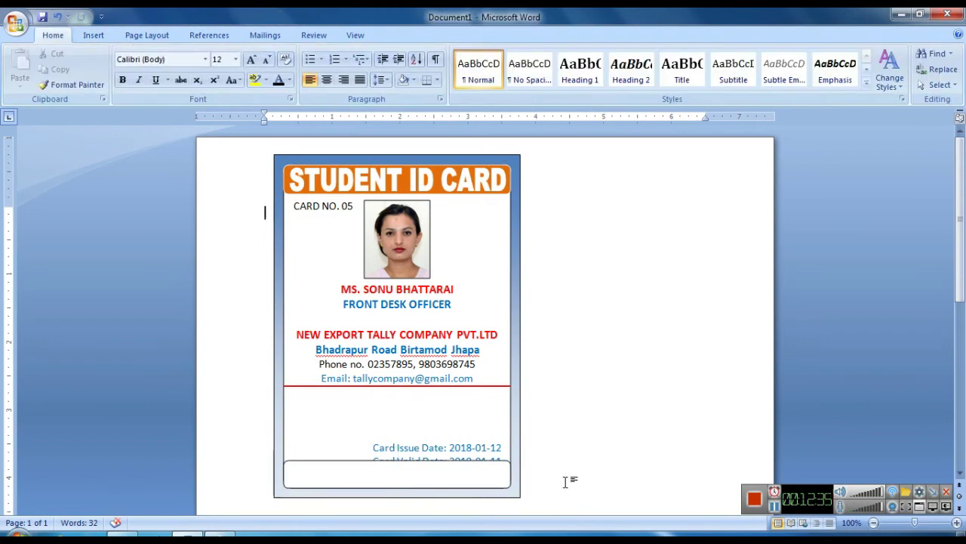
click(392, 469)
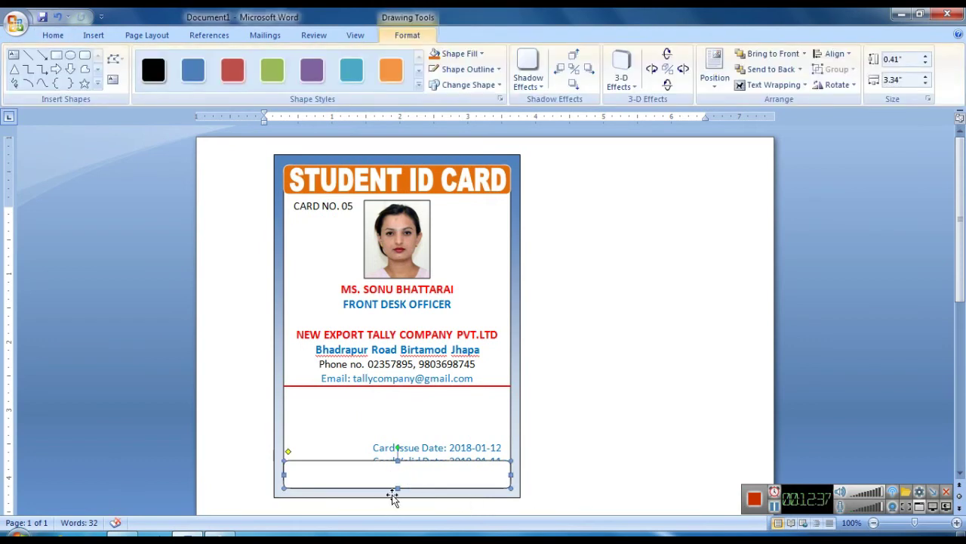
drag(399, 462, 398, 469)
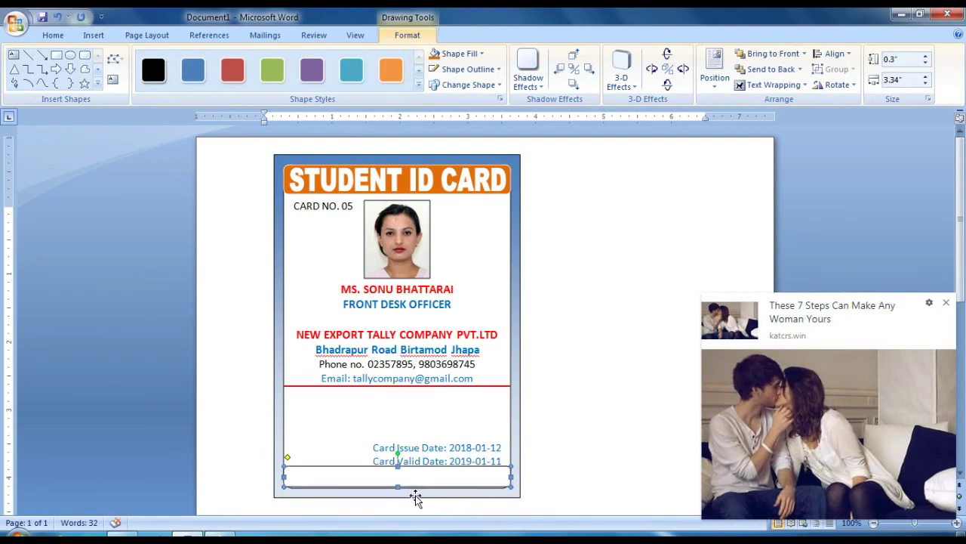
click(396, 499)
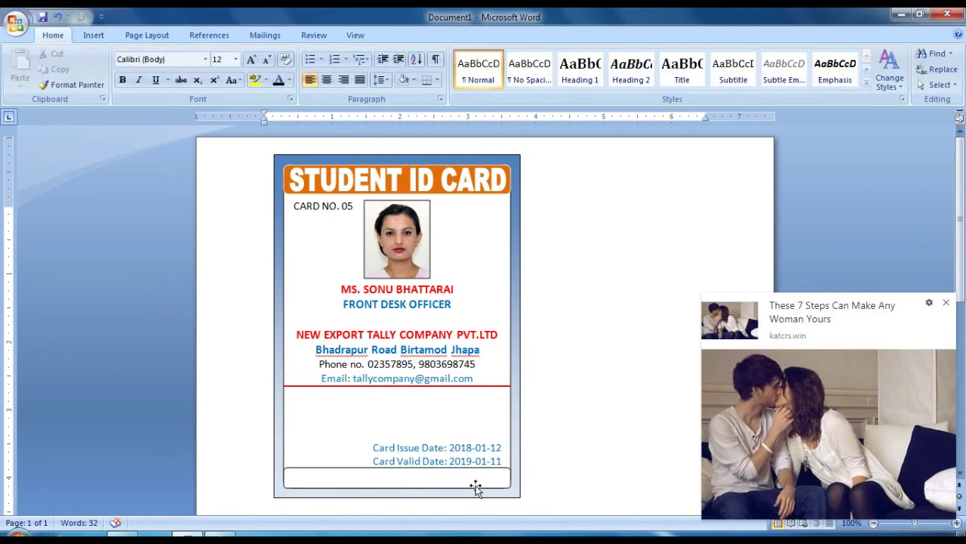
click(476, 487)
click(946, 305)
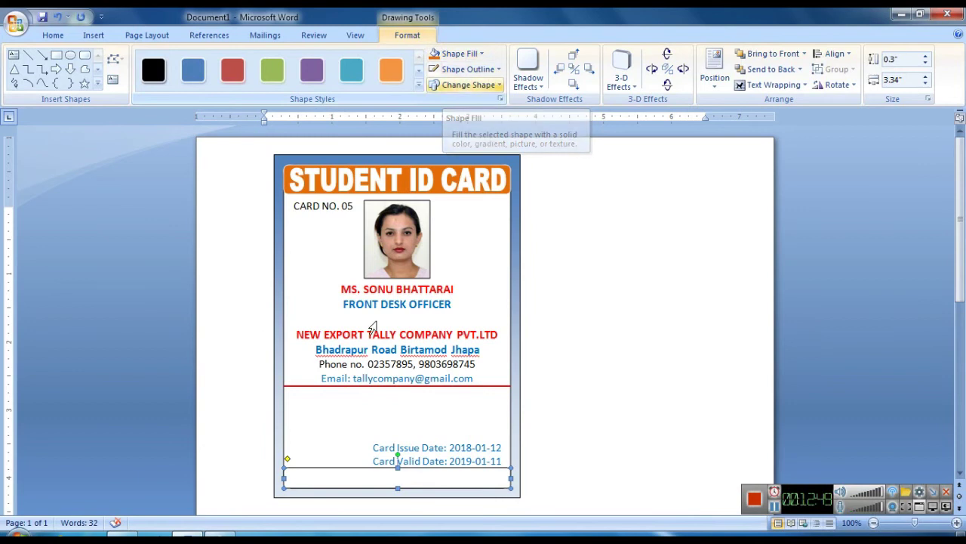
Step: Add the centred text 'Web: exporttally.com.np' inside the bottom strip
right_click(438, 489)
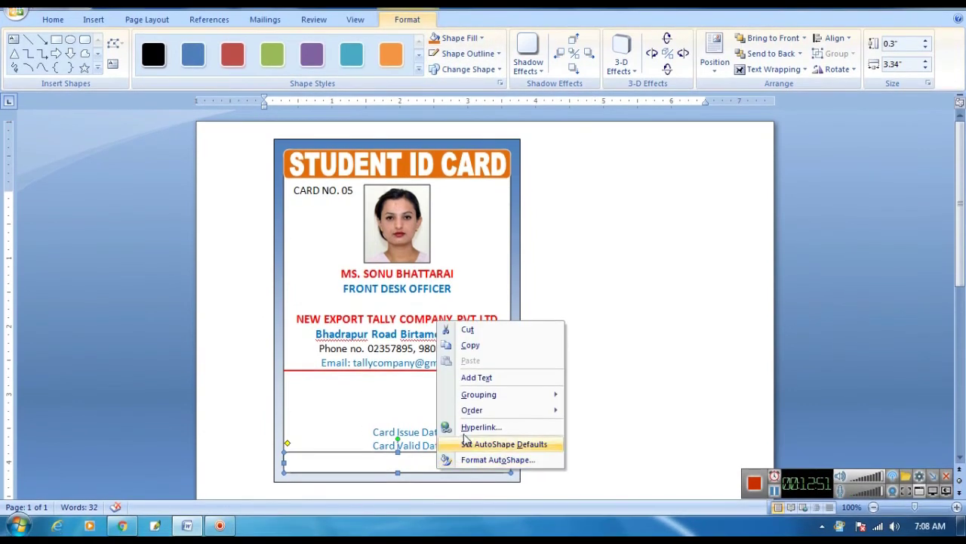
click(476, 386)
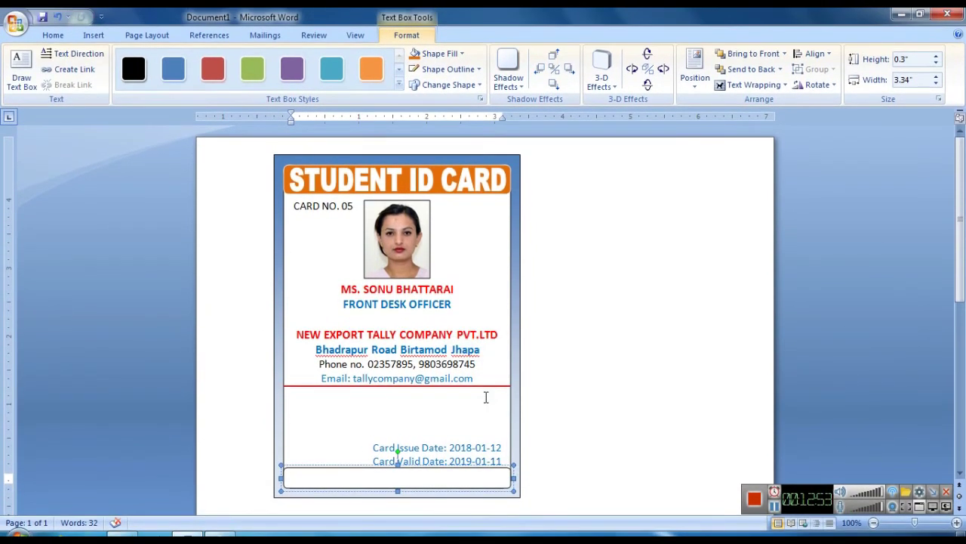
text(Web: )
text(epo)
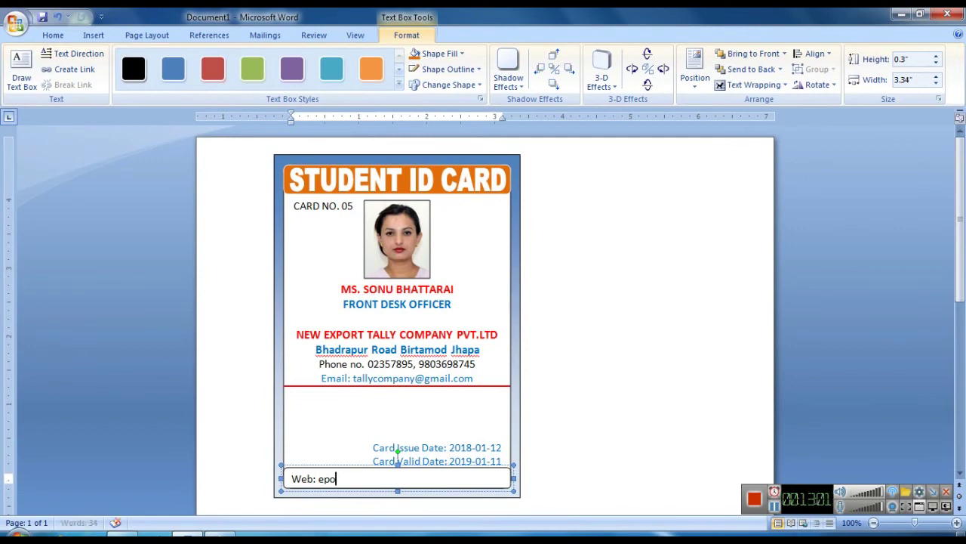
key(BackSpace)
key(BackSpace)
text(xpor)
text(ttall)
text(y)
text(educ)
key(BackSpace)
key(BackSpace)
key(BackSpace)
text(co)
text(.)
click(406, 479)
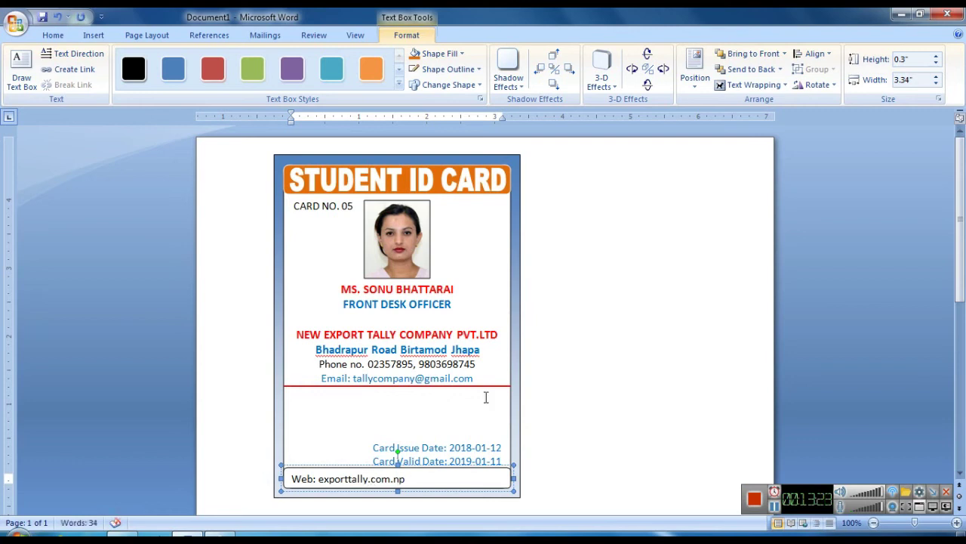
key(ctrl+e)
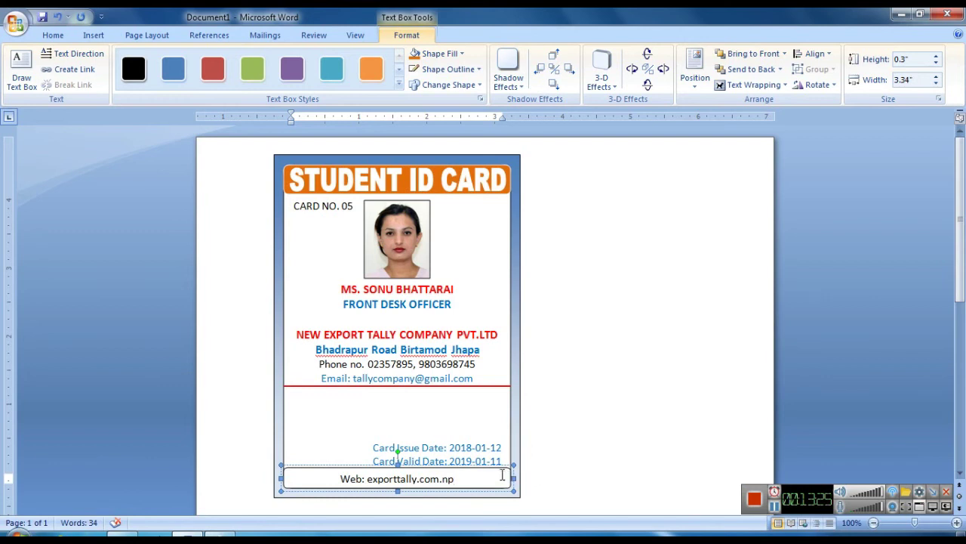
click(498, 467)
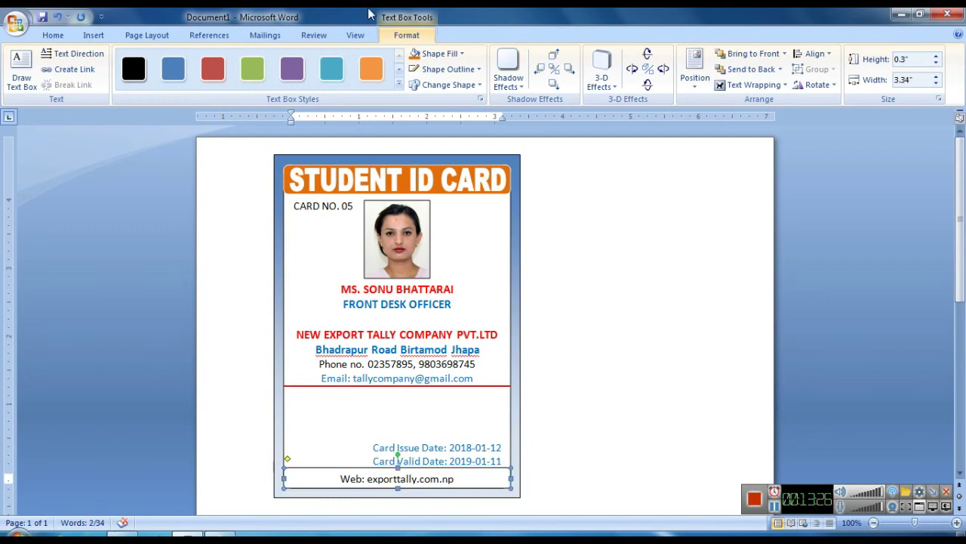
Step: Give the web address strip an orange fill
click(426, 53)
click(608, 398)
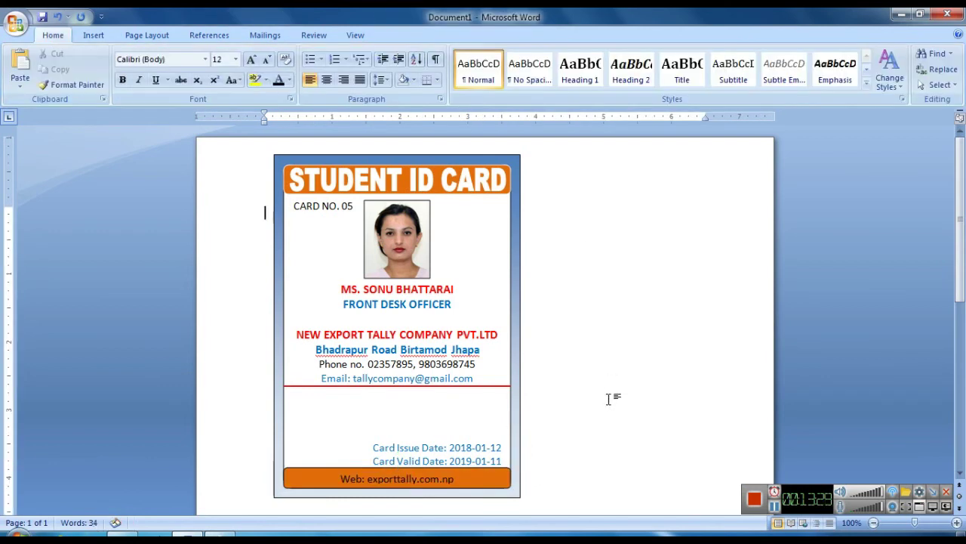
click(504, 468)
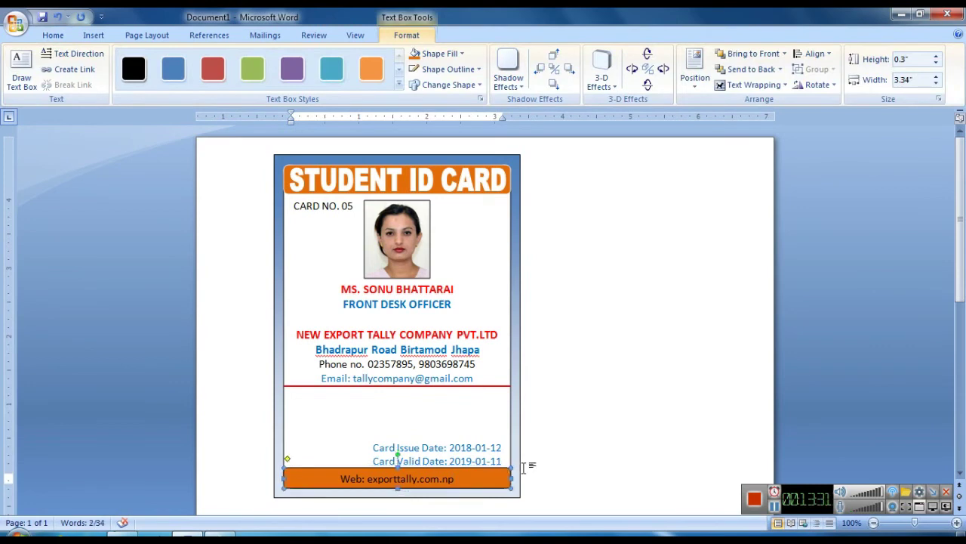
click(559, 459)
Step: Make the web address text white and enlarge it to 13 pt
scroll(559, 460, down, 2)
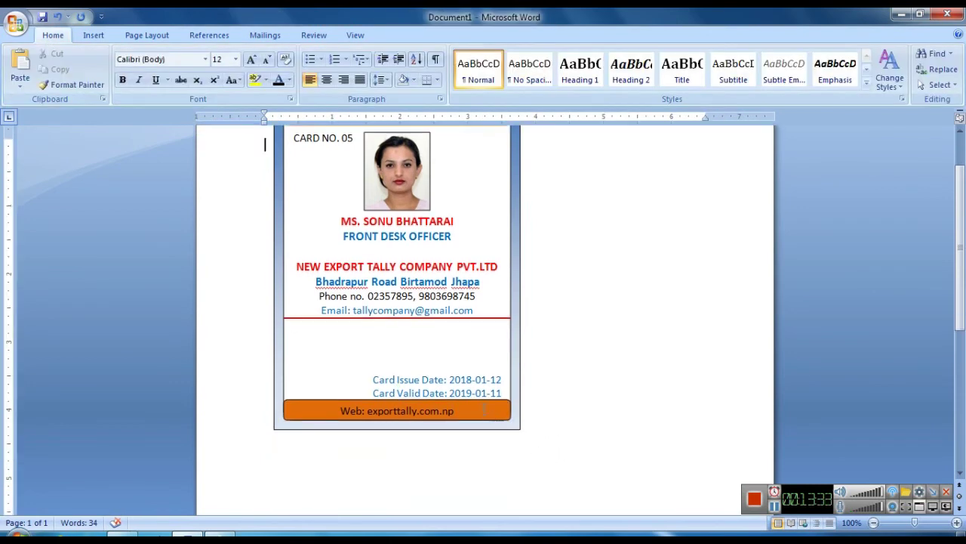
double_click(396, 410)
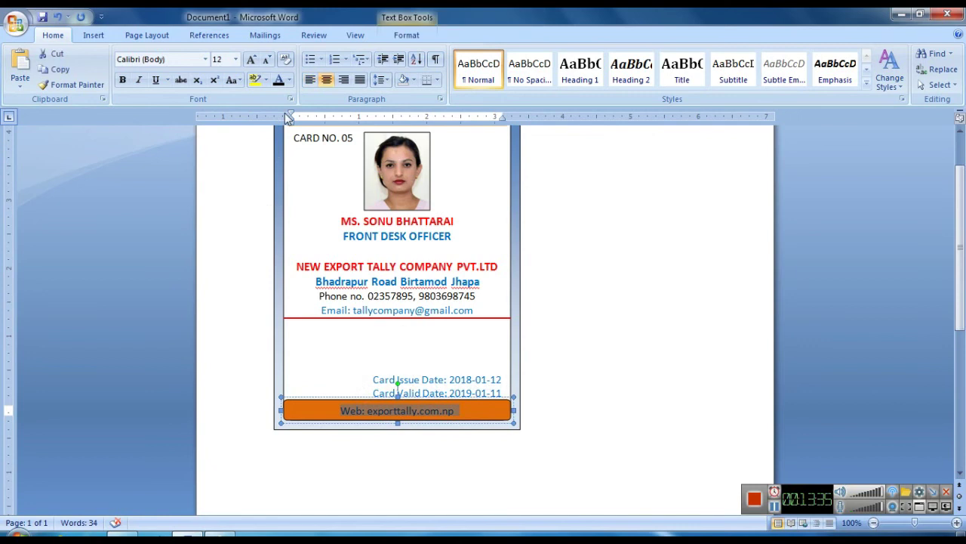
click(289, 80)
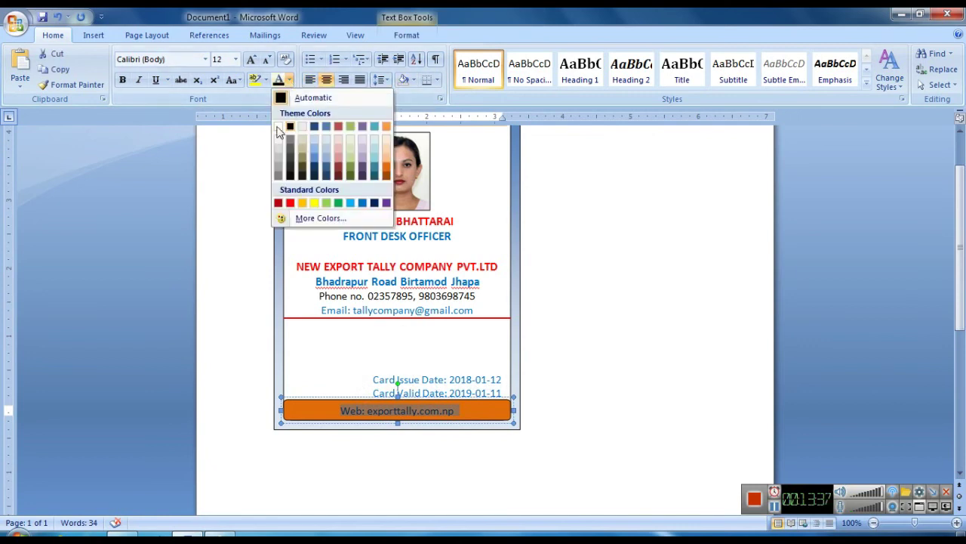
click(278, 128)
key(ctrl+bracketright)
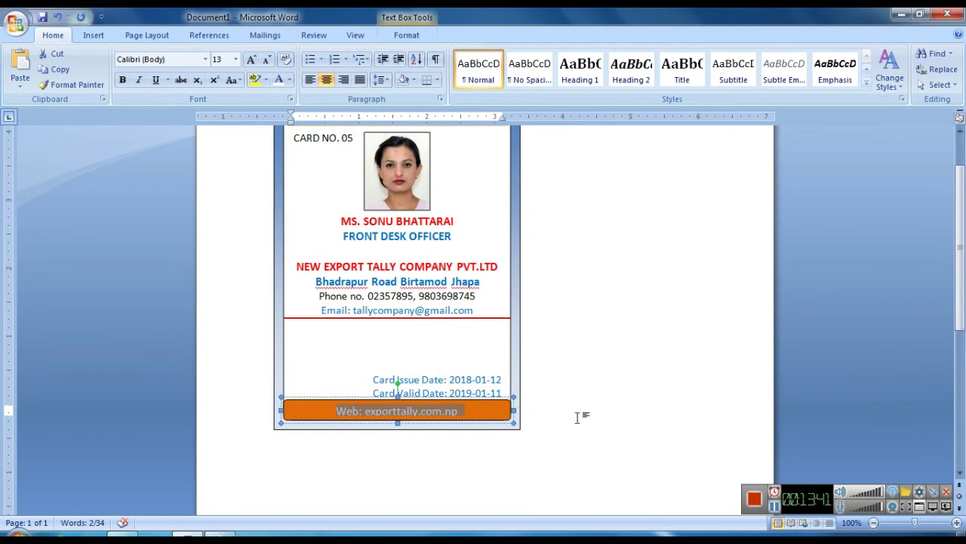
click(577, 417)
scroll(552, 410, up, 2)
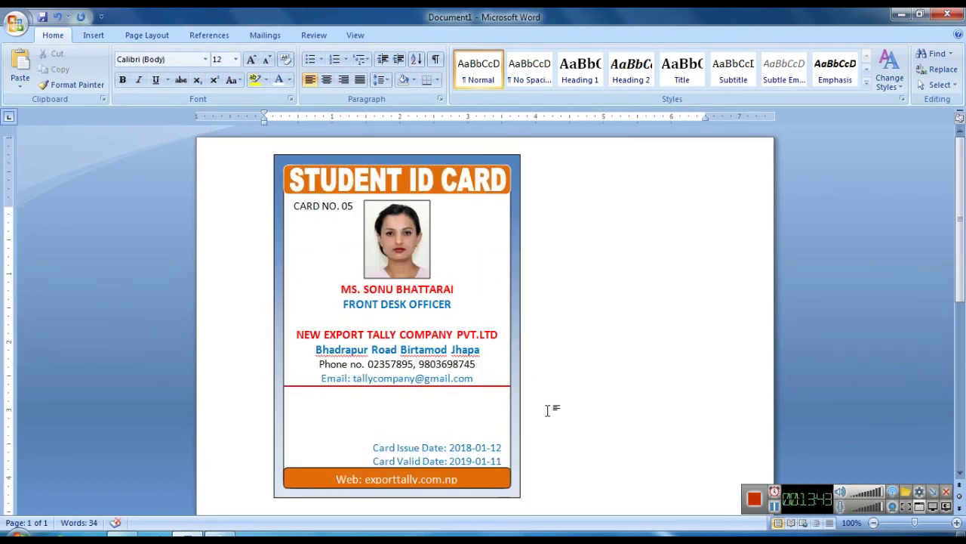
Step: Draw a test oval beside the photo, reposition it, then delete it
click(459, 231)
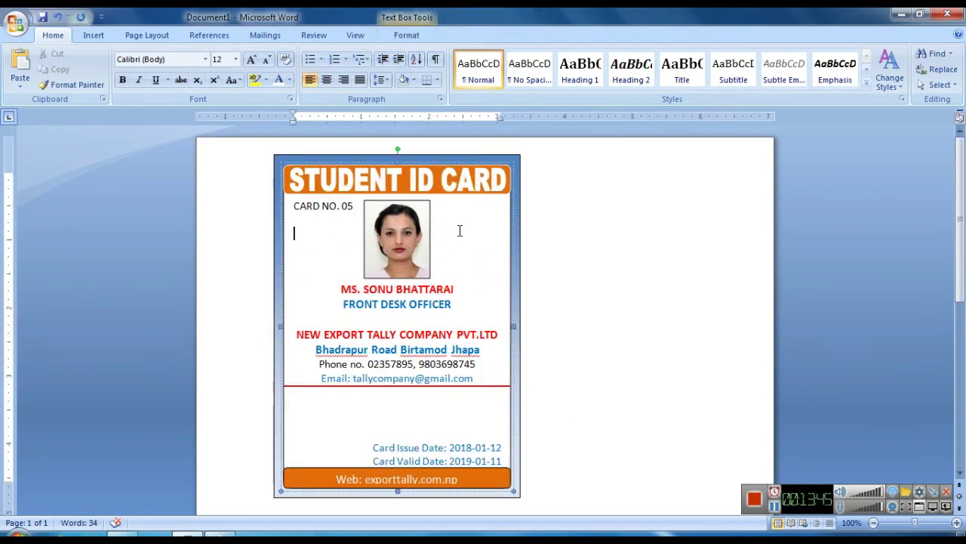
click(93, 35)
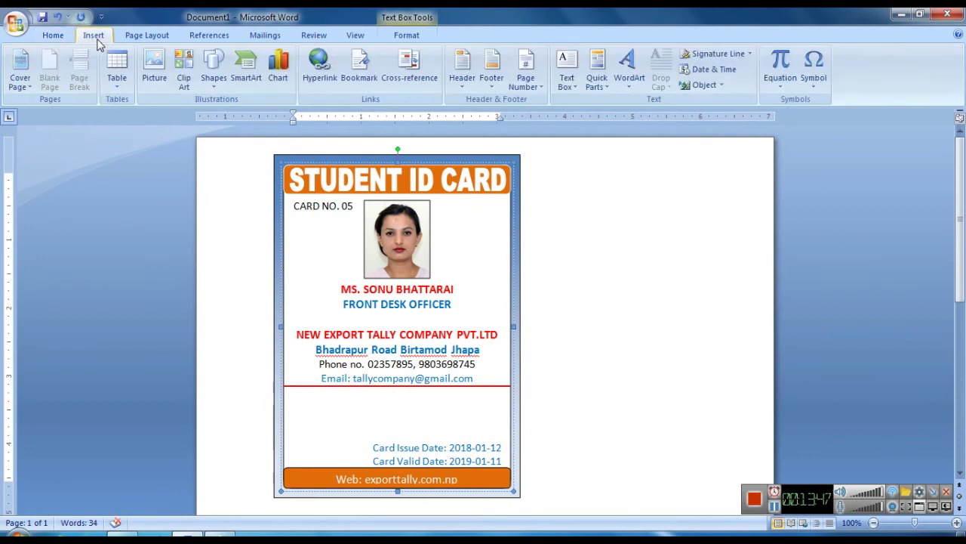
click(214, 66)
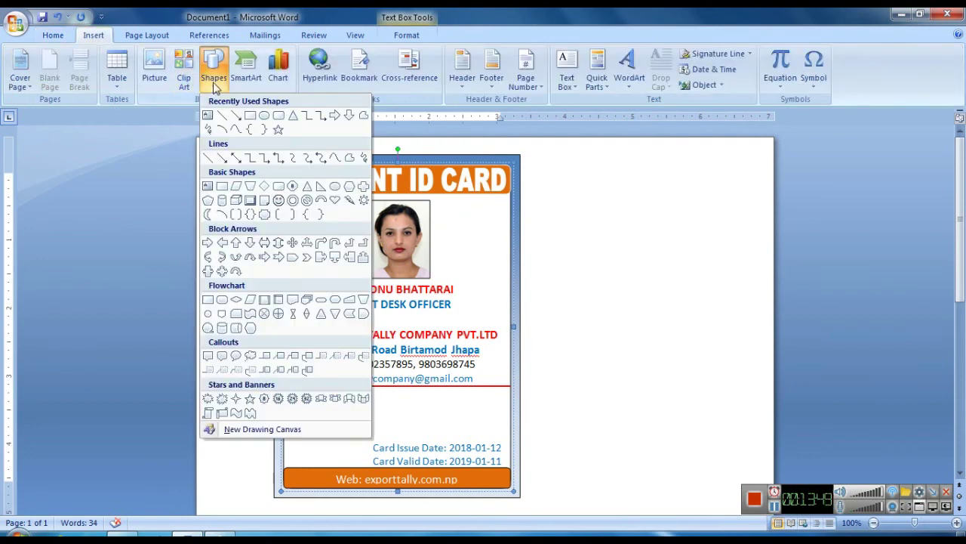
click(265, 115)
drag(441, 195, 514, 268)
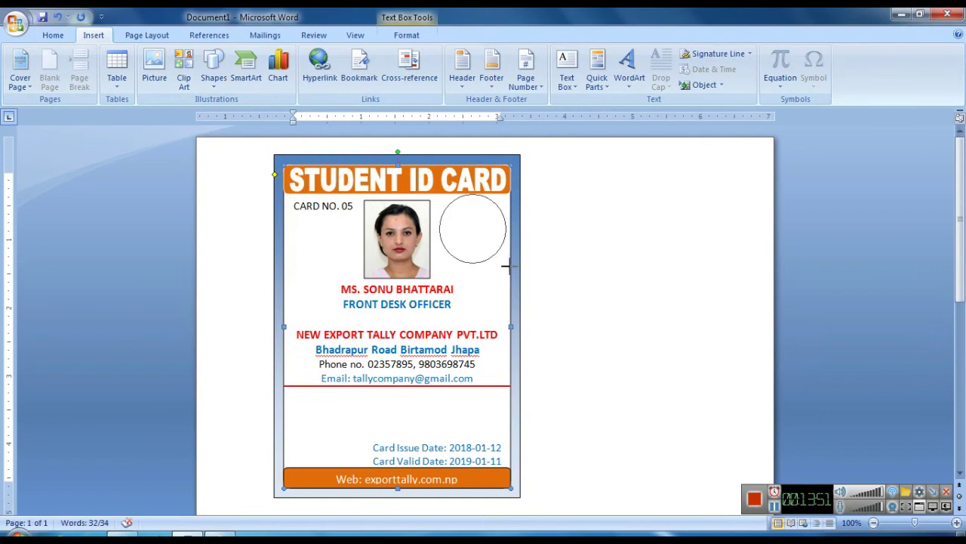
drag(514, 267, 504, 255)
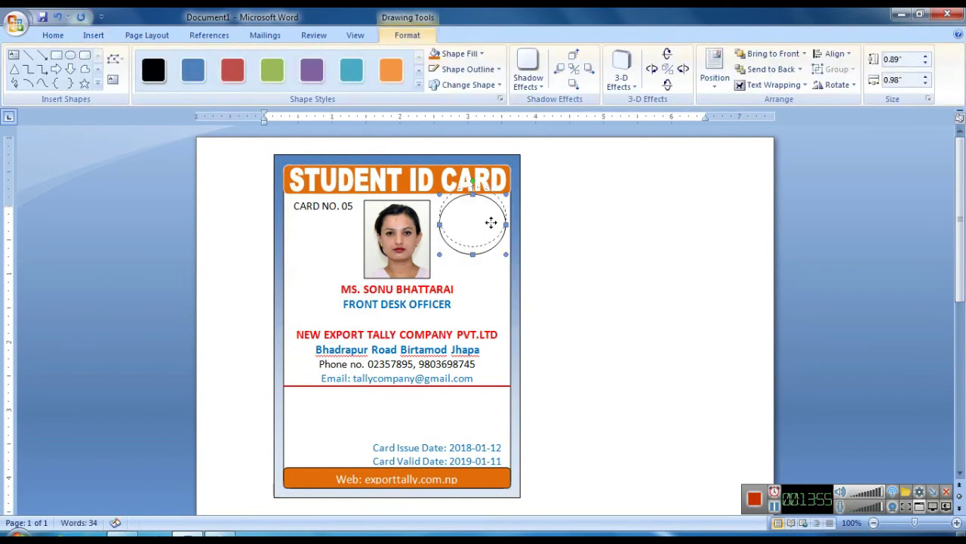
drag(492, 220, 492, 210)
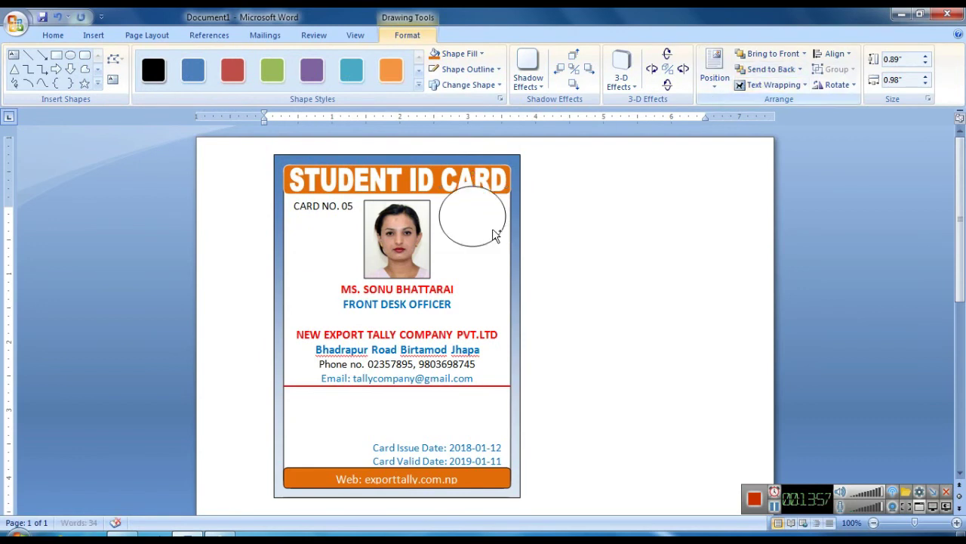
mouse_move(469, 228)
mouse_down()
mouse_move(469, 245)
mouse_move(452, 254)
mouse_move(488, 231)
mouse_move(487, 240)
mouse_up()
key(Delete)
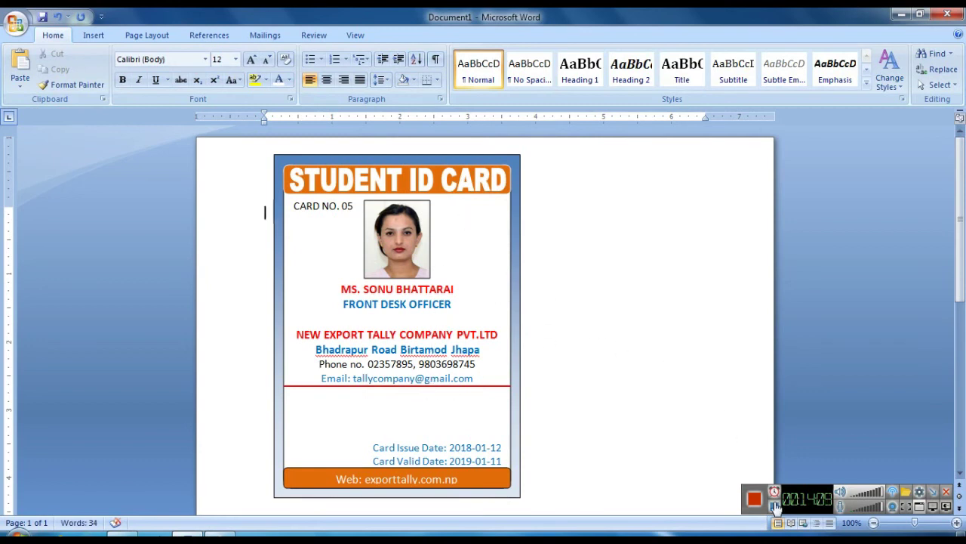
Step: Fetch the logo file from the desktop, then open the Insert Picture dialog
click(901, 14)
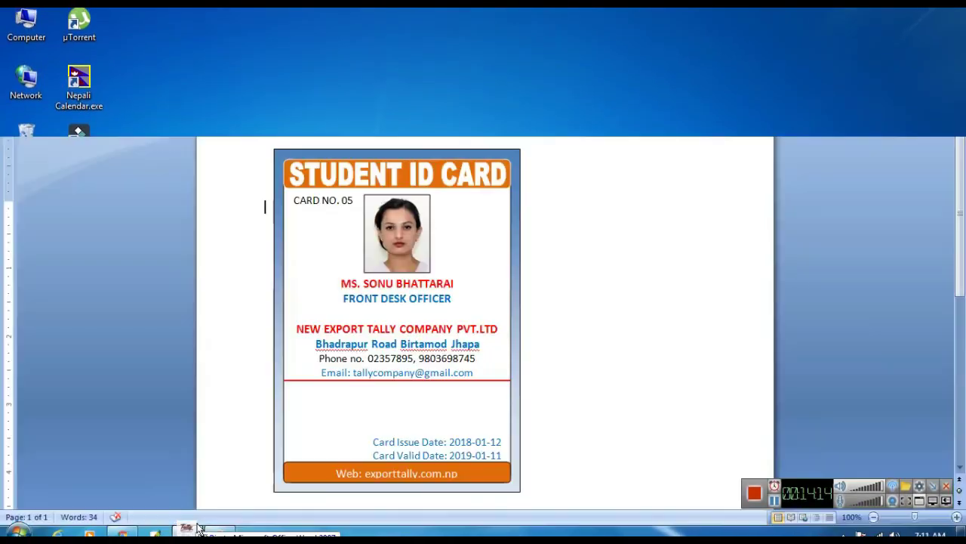
mouse_move(154, 330)
mouse_down()
mouse_move(545, 291)
mouse_move(595, 258)
mouse_up()
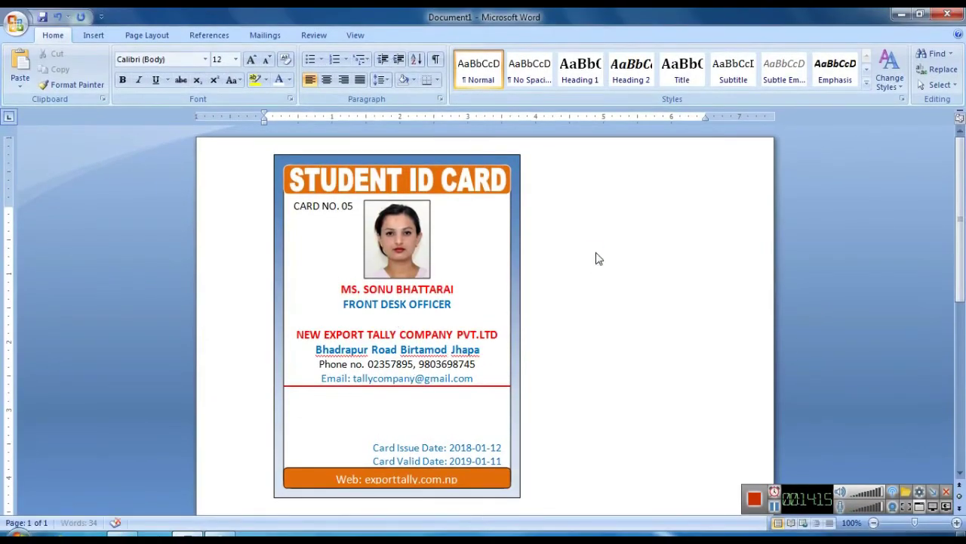
scroll(546, 283, down, 2)
scroll(539, 334, up, 1)
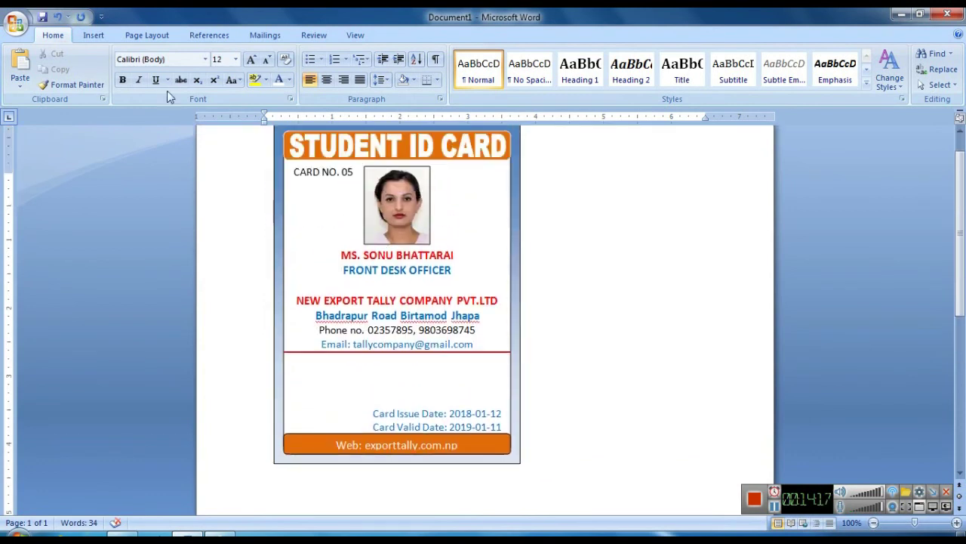
click(93, 35)
click(151, 67)
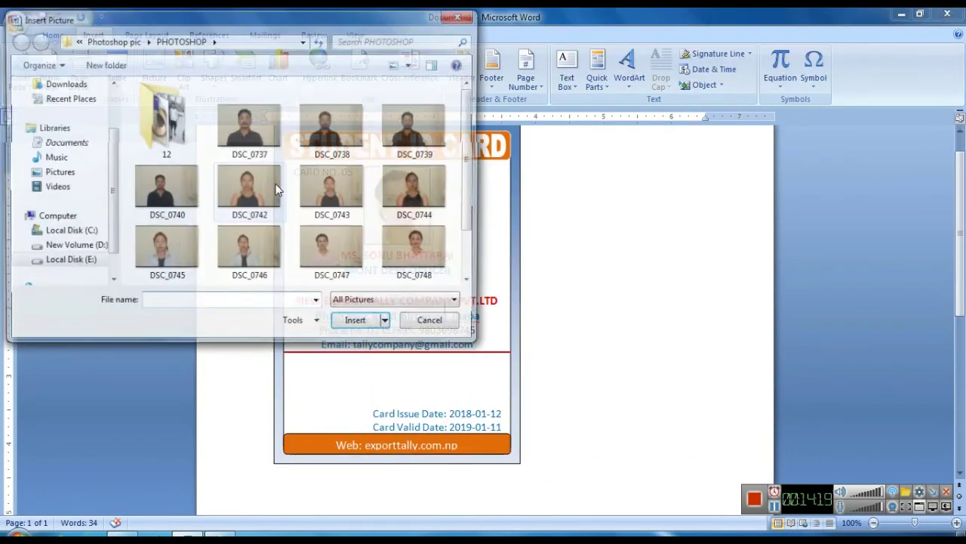
Step: Insert the Tally logo image from the Desktop and set it In Front of Text
scroll(109, 162, up, 3)
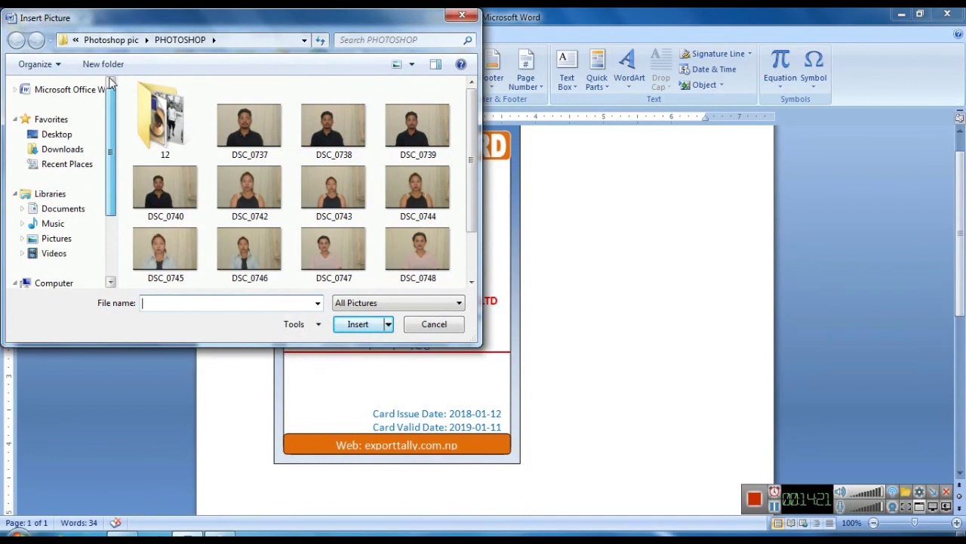
click(55, 134)
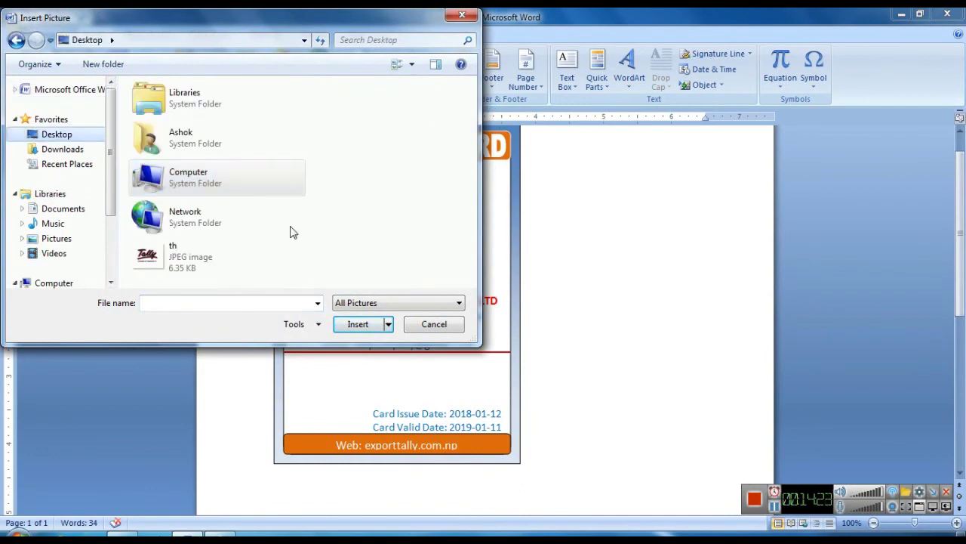
click(291, 256)
click(383, 329)
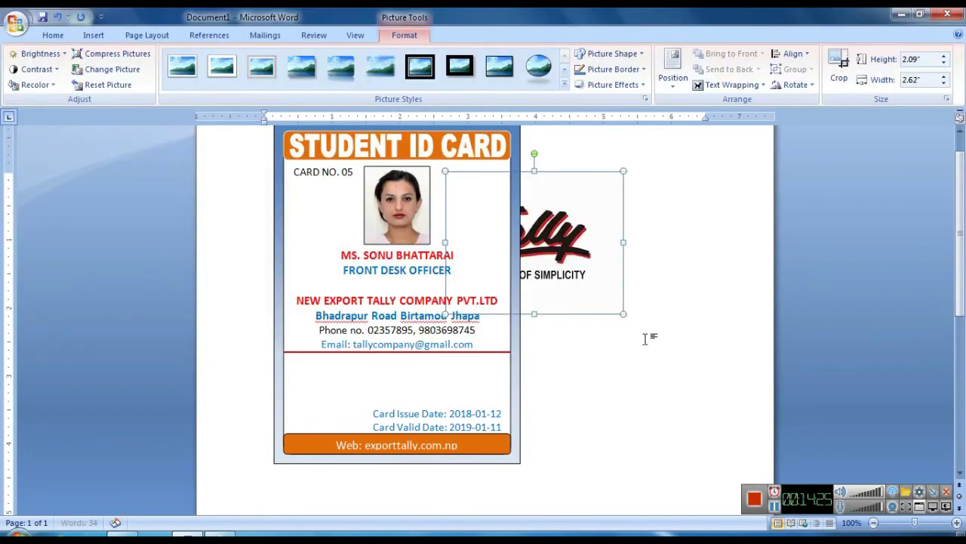
click(743, 85)
click(746, 164)
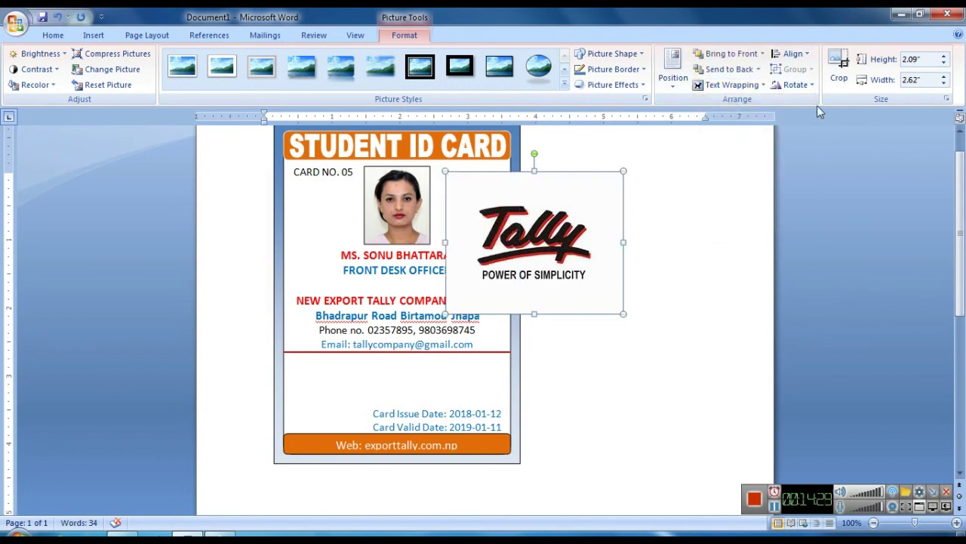
Step: Crop the empty space from the top, bottom, right and left of the Tally logo
click(839, 68)
drag(533, 172, 533, 201)
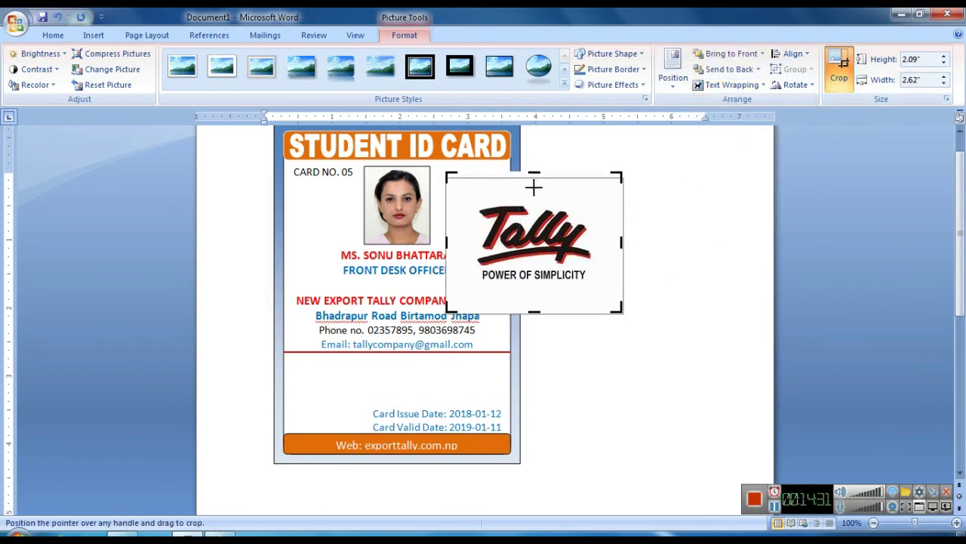
drag(531, 311, 534, 288)
drag(621, 243, 599, 243)
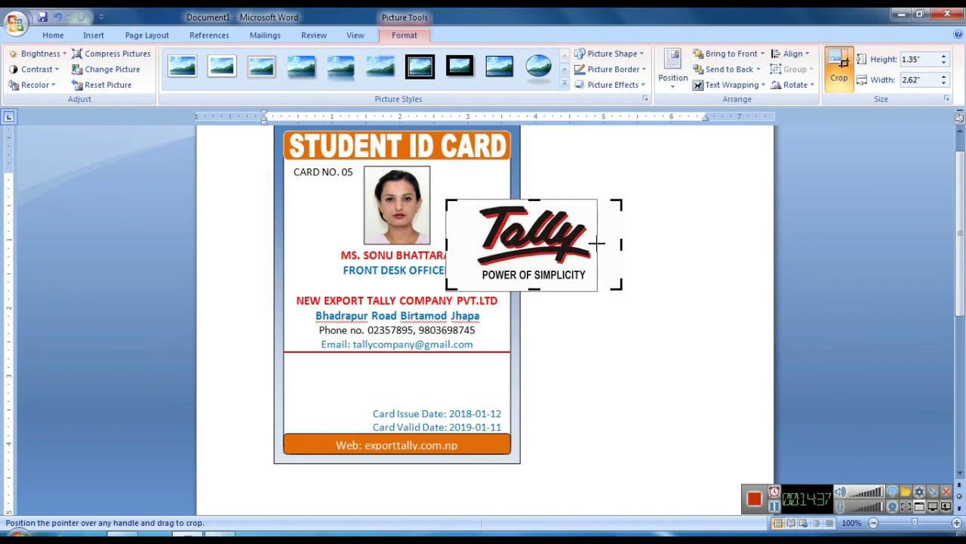
drag(599, 243, 595, 243)
drag(447, 244, 474, 249)
click(566, 257)
Step: Move the logo onto the card and shrink it to fit below the email line
mouse_move(567, 257)
mouse_down()
mouse_move(396, 387)
mouse_move(397, 369)
mouse_move(426, 355)
mouse_up()
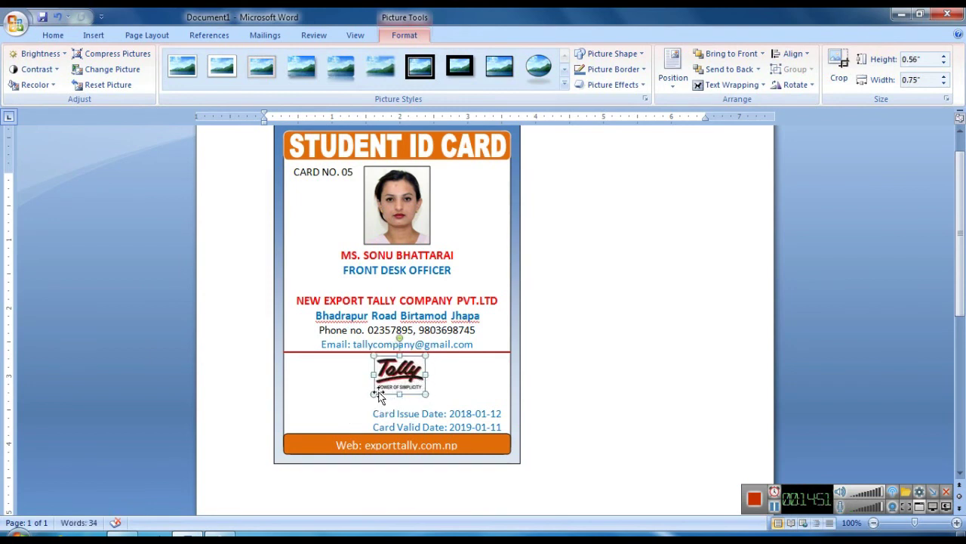
drag(375, 393, 352, 409)
click(602, 401)
click(423, 385)
click(602, 400)
scroll(601, 401, down, 2)
scroll(602, 400, up, 1)
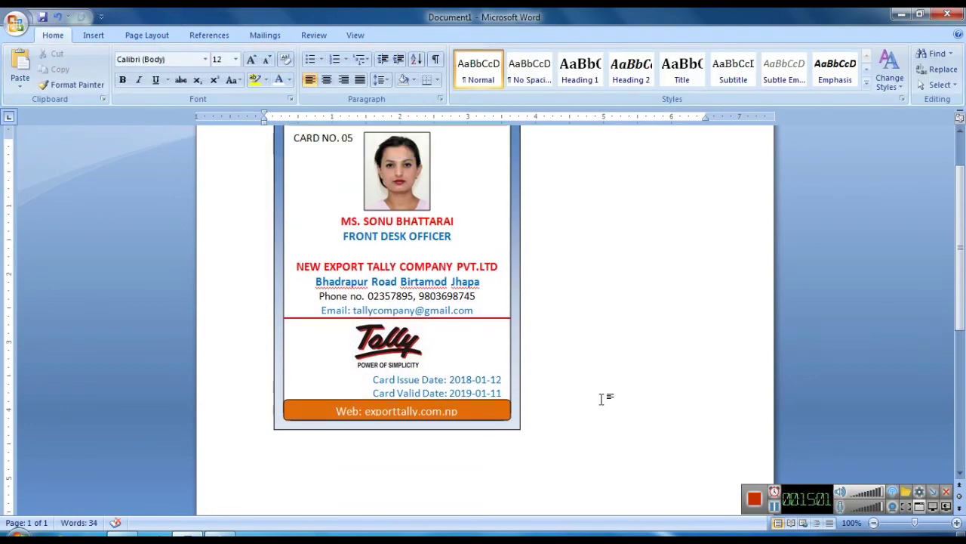
click(407, 367)
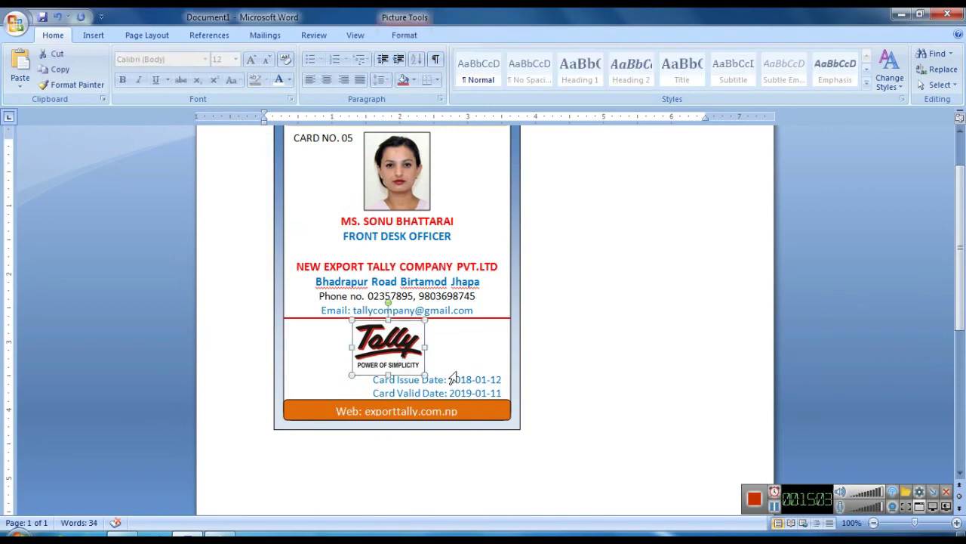
click(610, 345)
scroll(578, 368, up, 2)
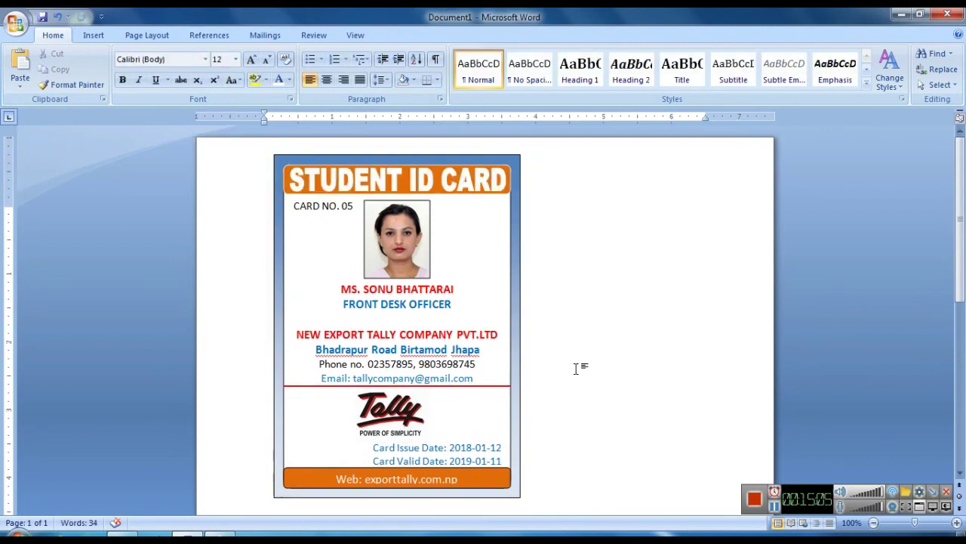
click(401, 425)
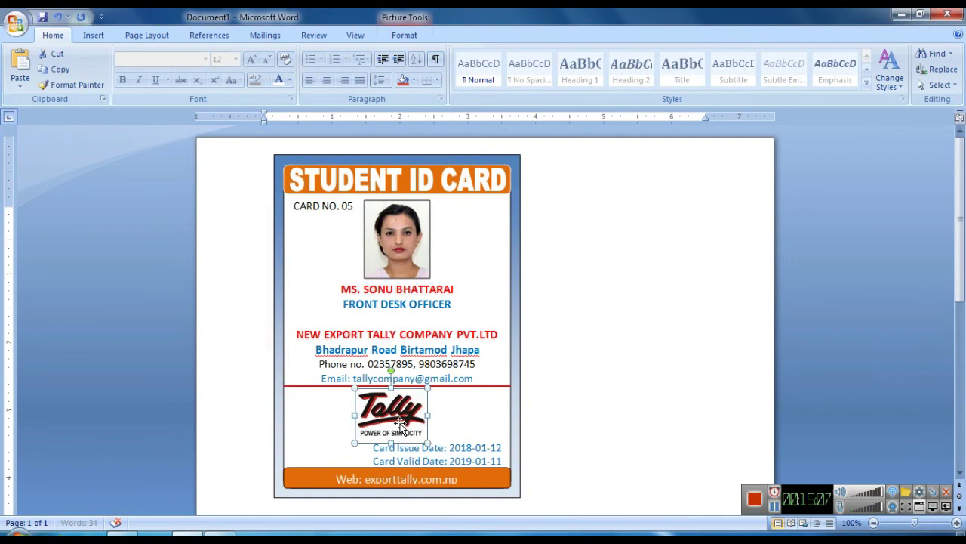
click(603, 392)
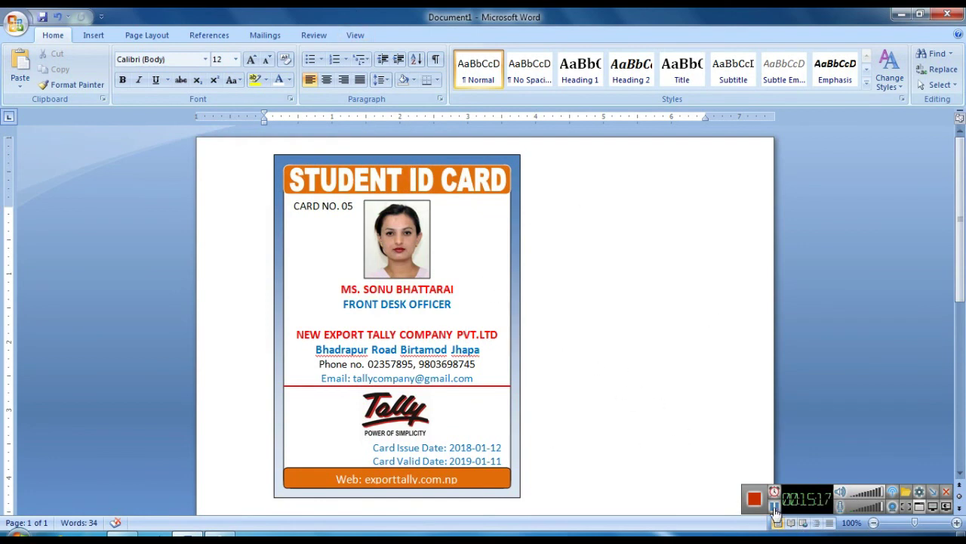
click(517, 347)
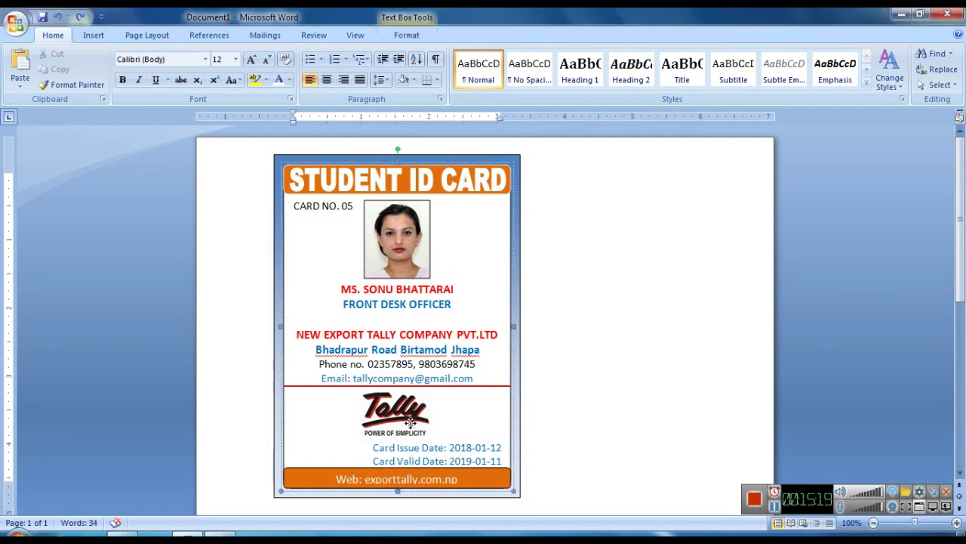
Step: Undo to remove the Tally logo and select the card's text box
key(ctrl+z)
click(461, 320)
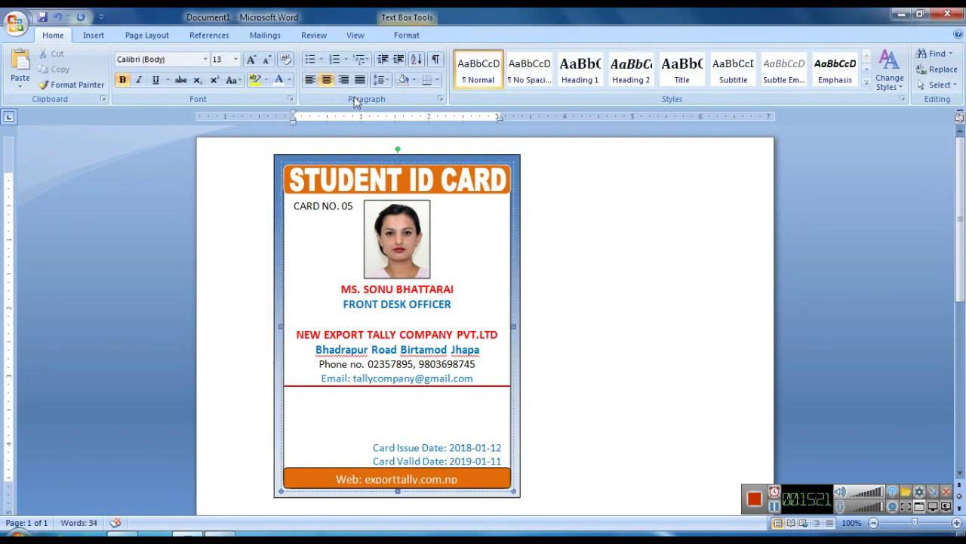
click(407, 35)
Step: Fill the card with yellow and apply a centre-out Light Variation gradient
click(459, 53)
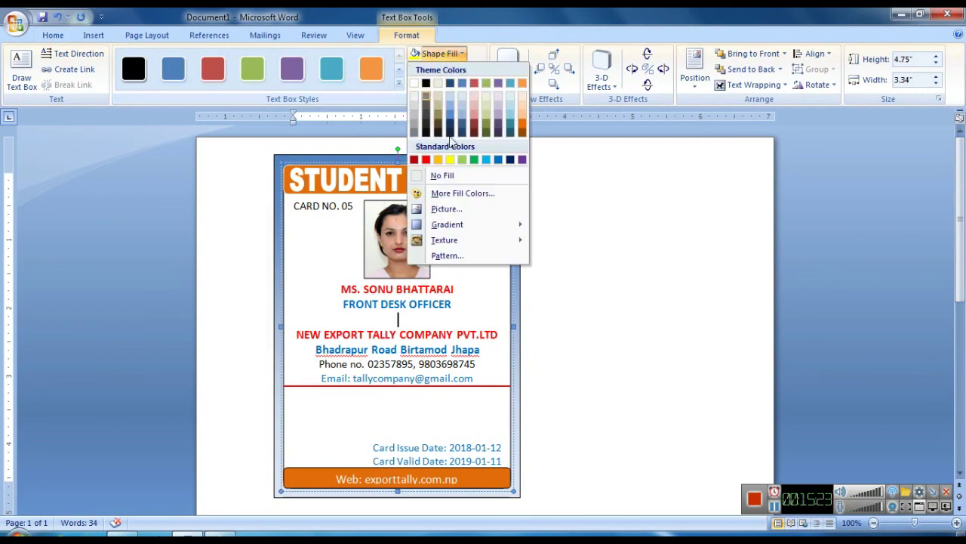
click(453, 158)
click(442, 54)
mouse_move(453, 224)
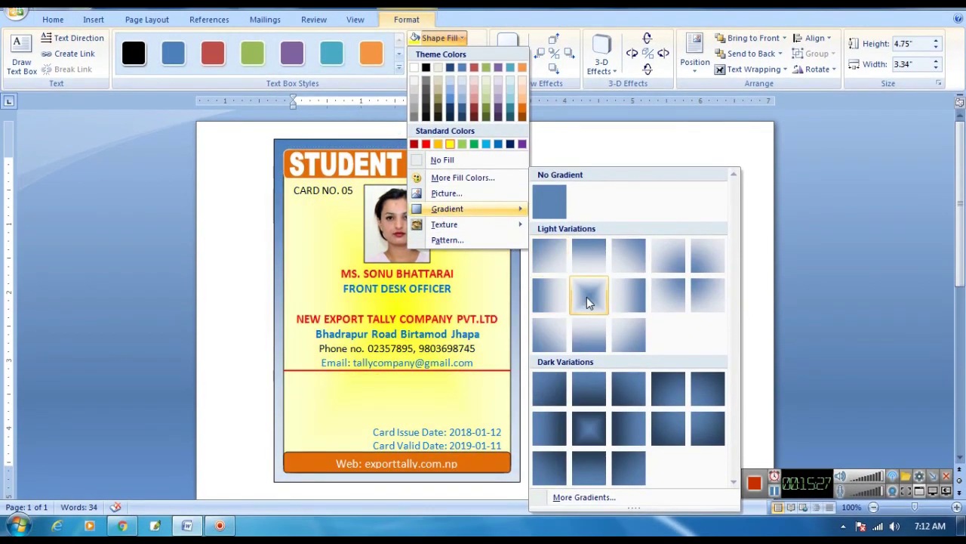
click(589, 304)
click(669, 300)
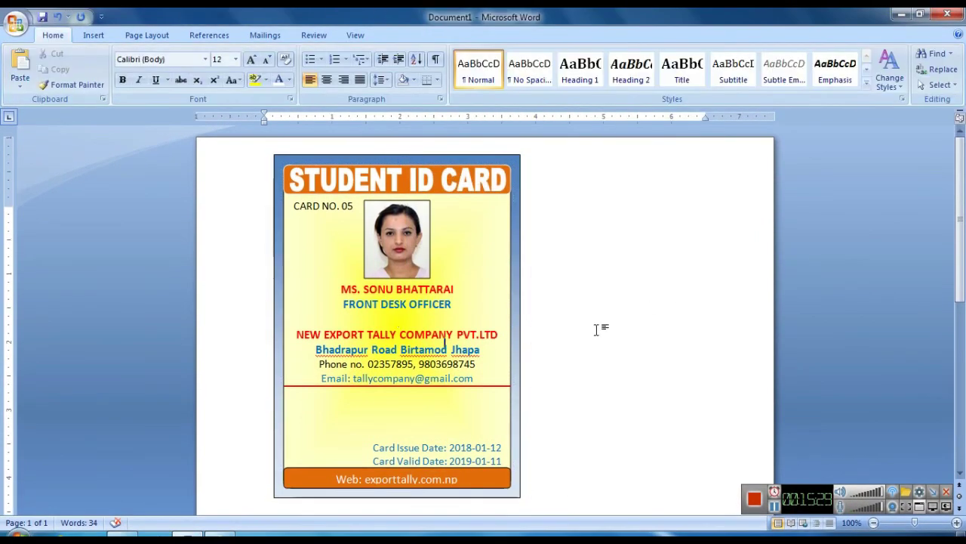
scroll(596, 330, down, 3)
scroll(597, 330, up, 3)
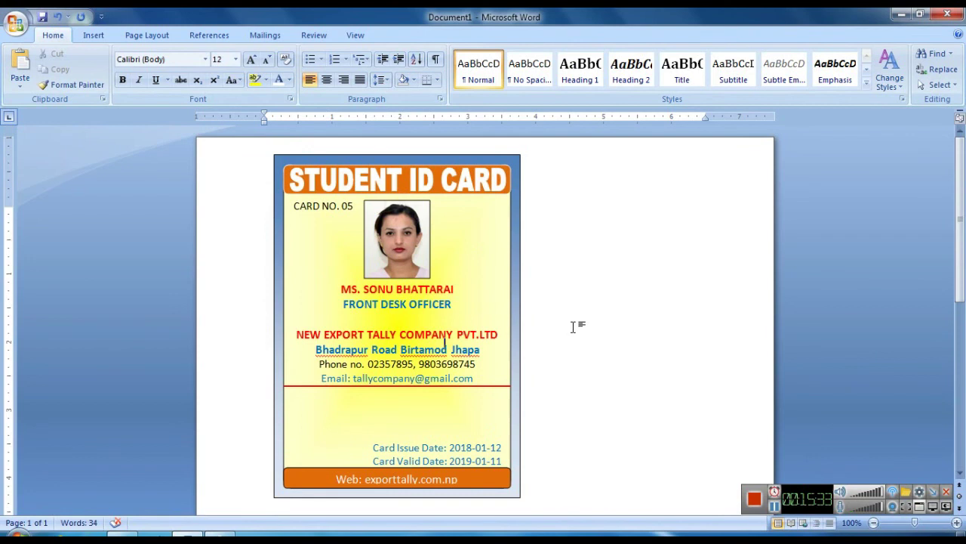
Step: Insert the Tally-logo-Center picture and set its wrapping to In Front of Text
click(776, 507)
click(94, 36)
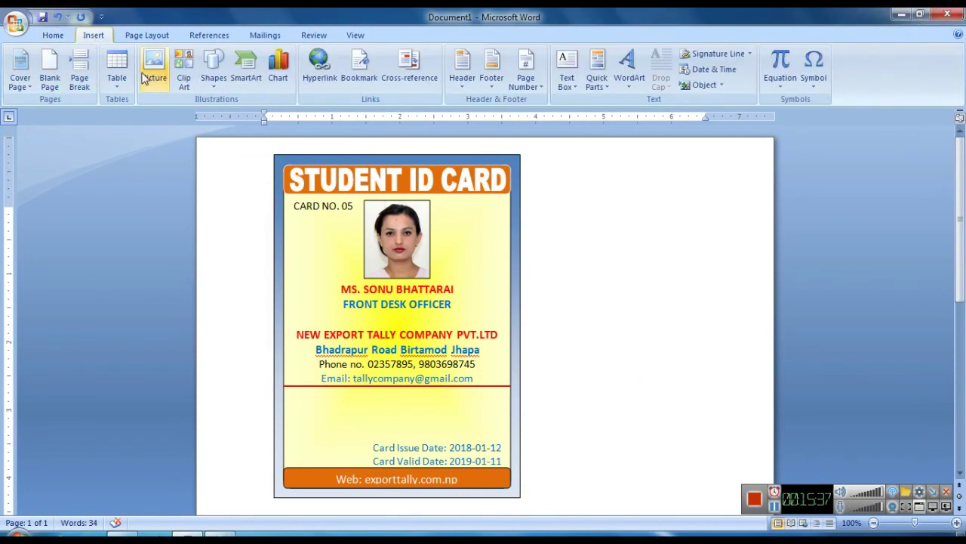
click(151, 72)
click(181, 133)
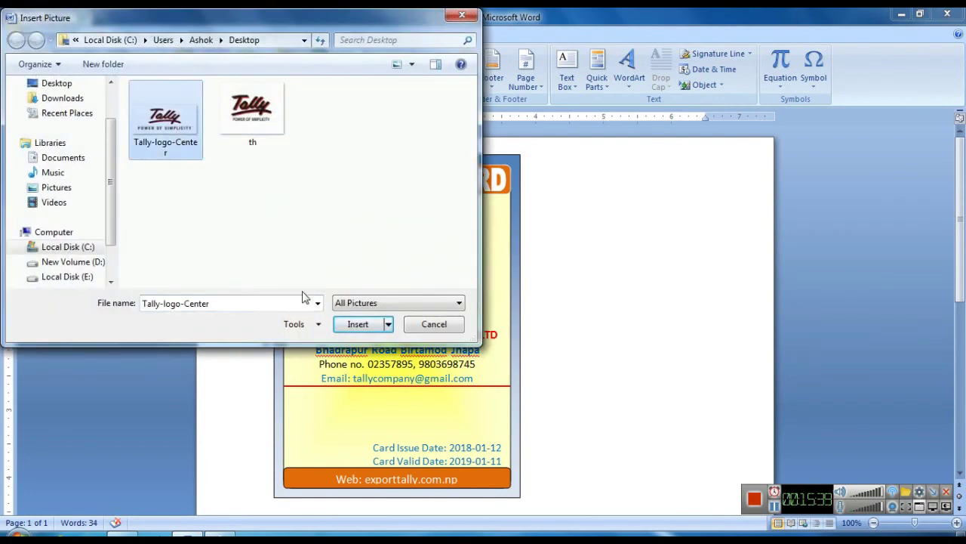
click(337, 322)
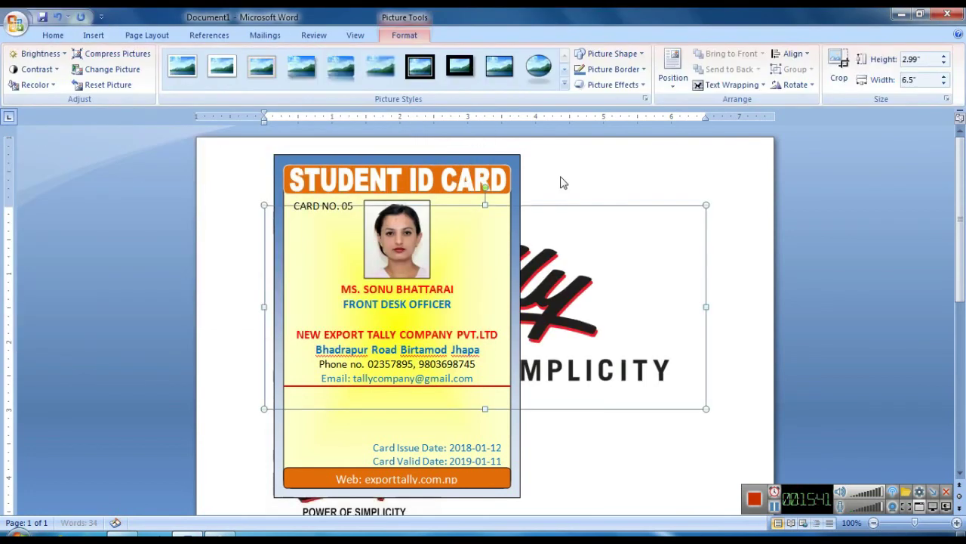
click(713, 85)
click(742, 165)
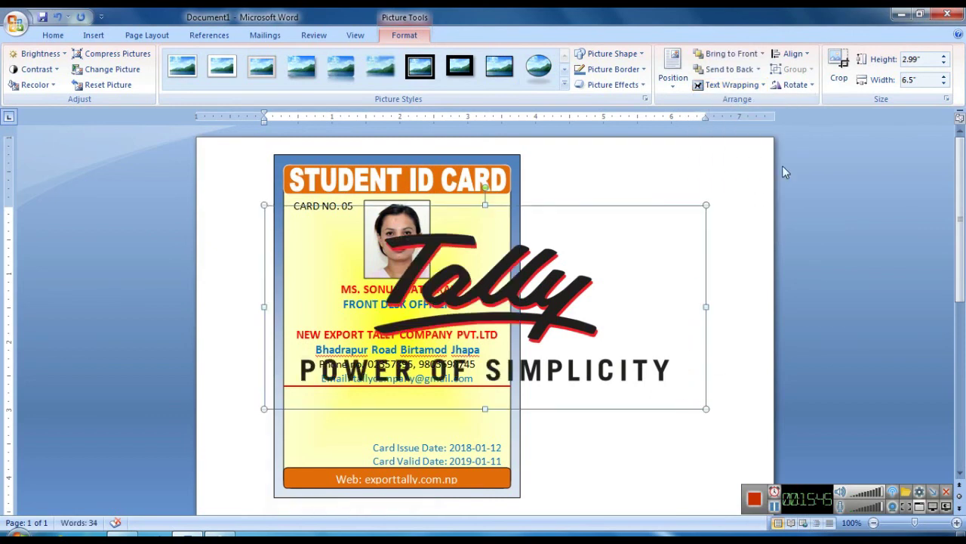
Step: Crop the empty space off the logo's right, left, top and bottom edges
click(839, 68)
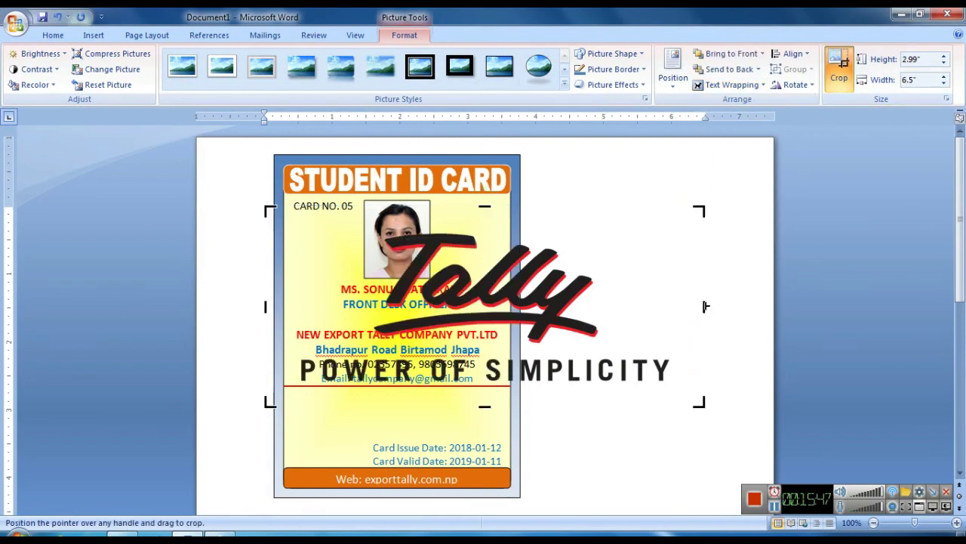
drag(704, 307, 674, 305)
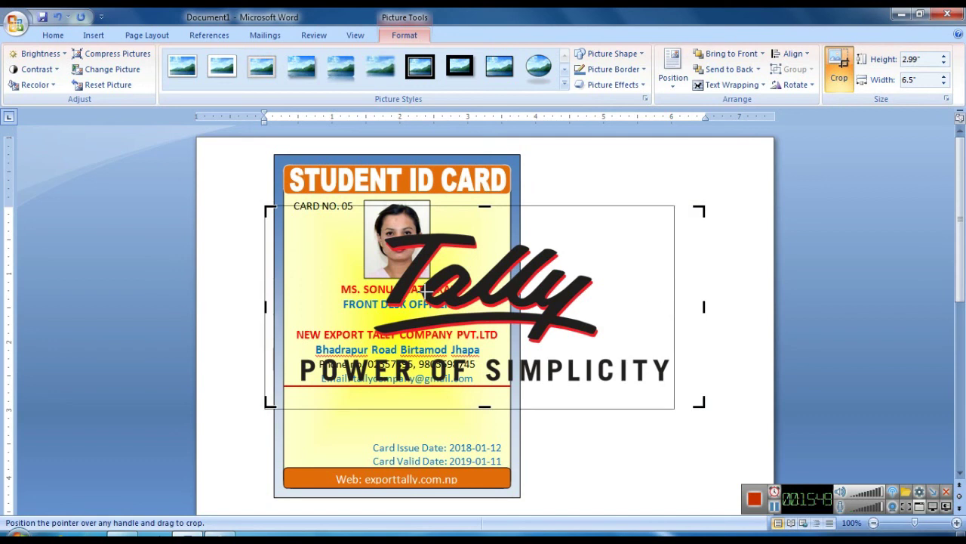
drag(264, 309, 294, 310)
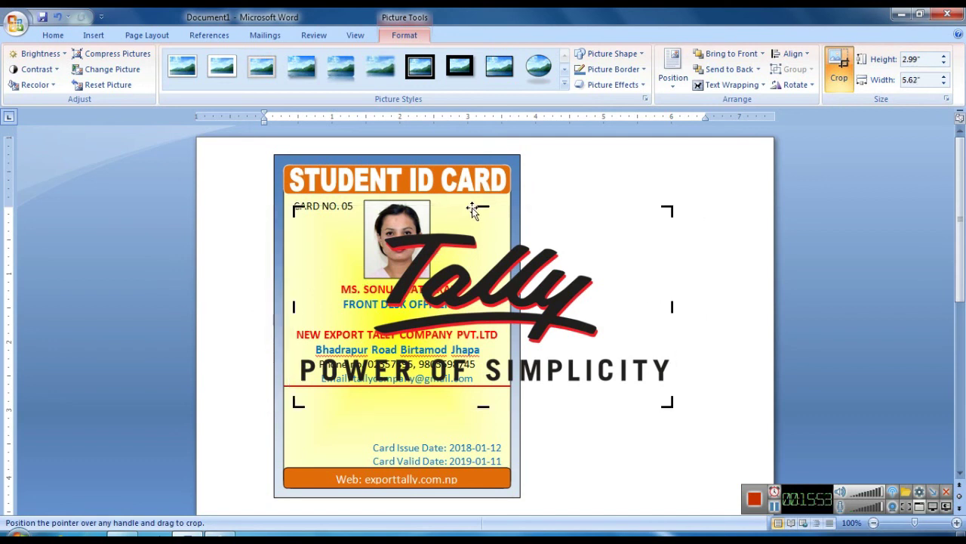
drag(480, 206, 477, 227)
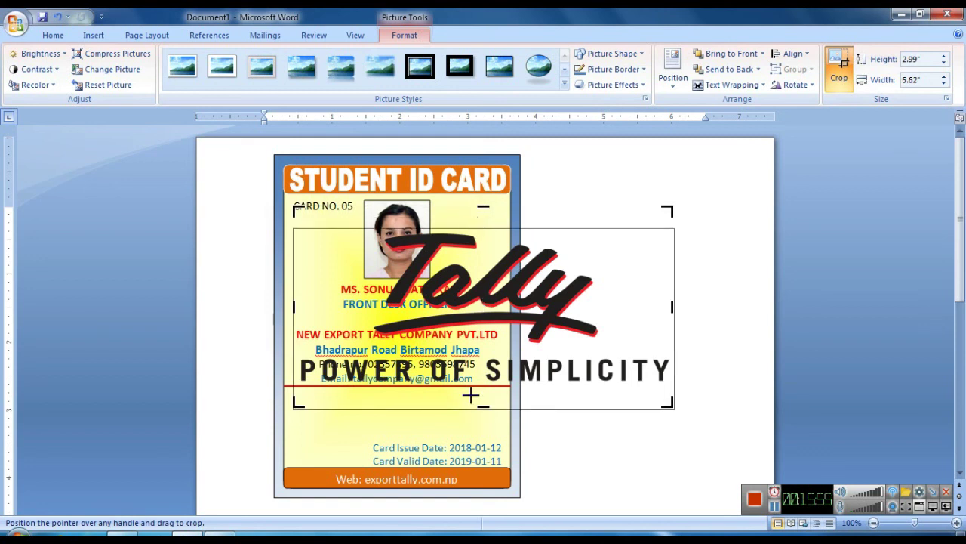
drag(483, 408, 487, 384)
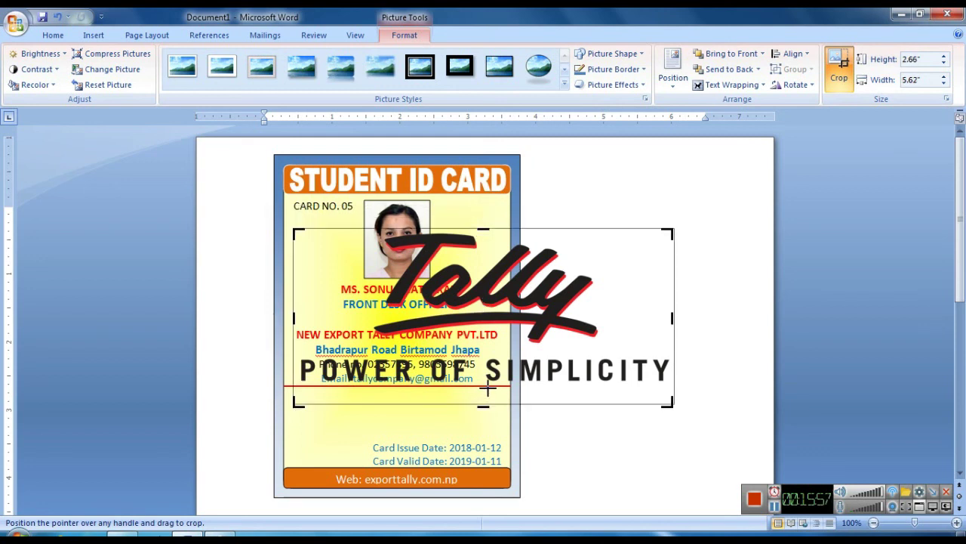
click(702, 301)
Step: Shrink the logo and position it below the email line, nudging it into place
click(526, 296)
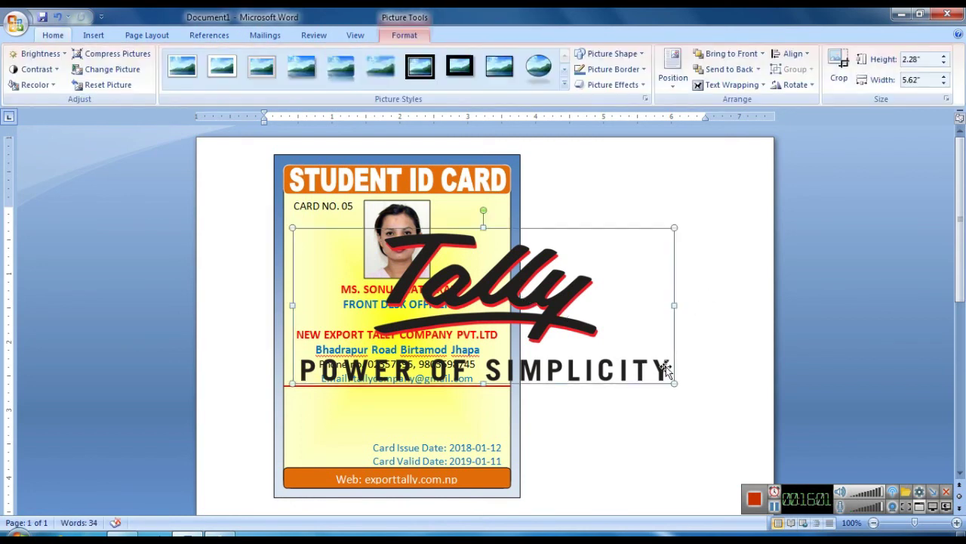
mouse_move(674, 385)
mouse_down()
mouse_move(343, 243)
mouse_move(389, 405)
mouse_up()
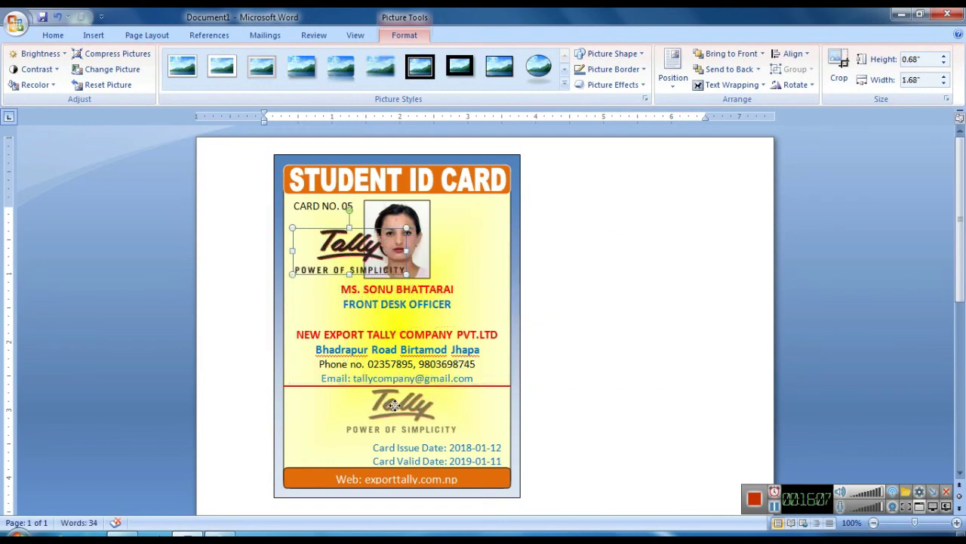
drag(463, 425, 463, 425)
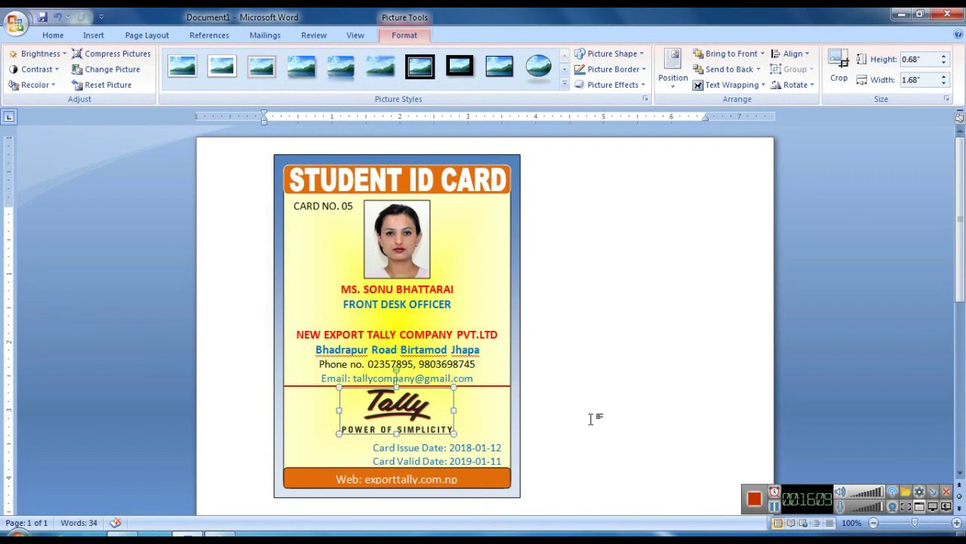
click(623, 414)
click(401, 412)
key(Left)
key(Down)
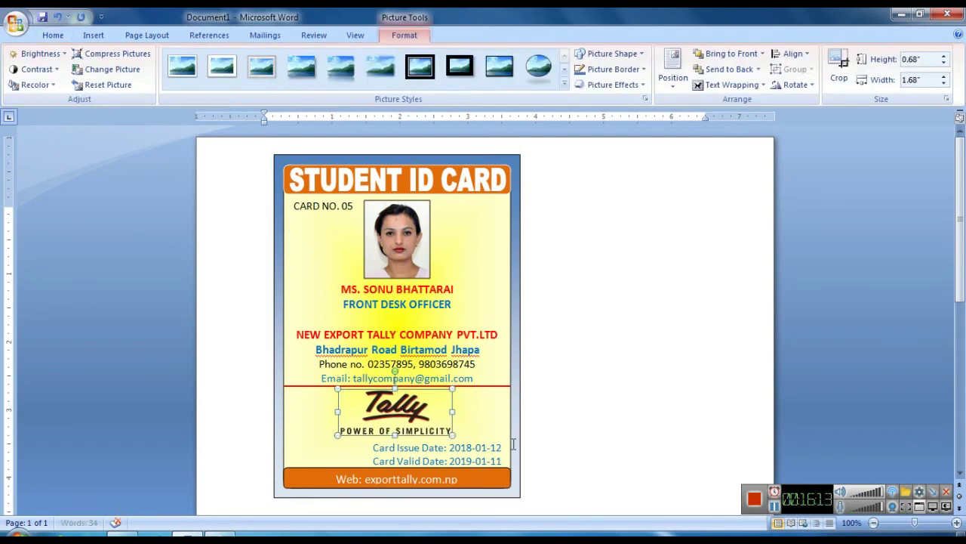
key(Down)
key(Right)
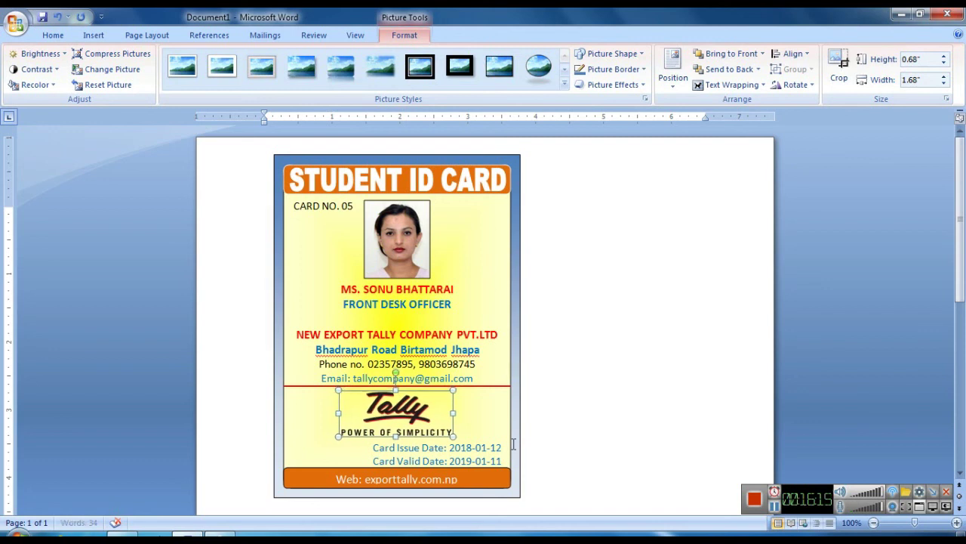
key(Left)
key(Left)
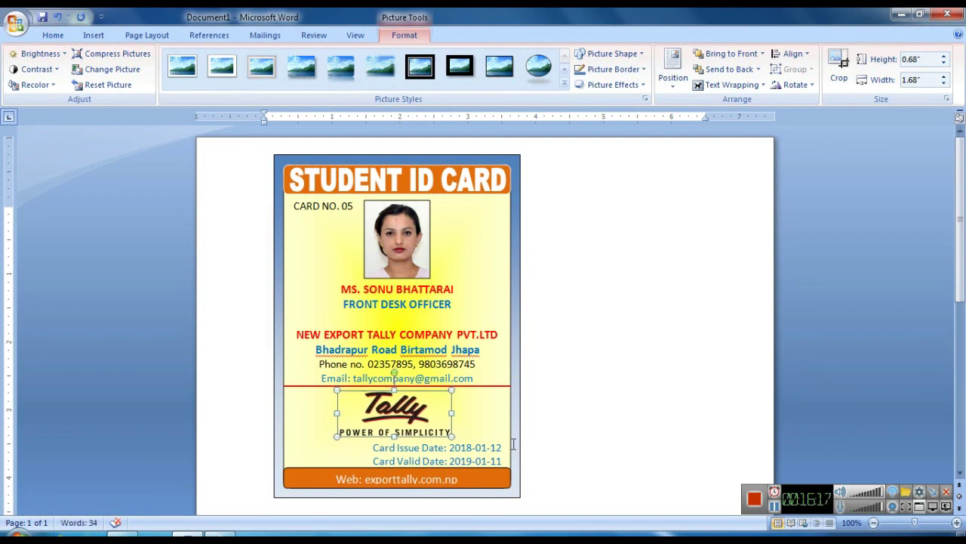
click(613, 395)
Step: Set the card text box's outline weight to 2¼ pt, after first trying 1½ pt
click(502, 290)
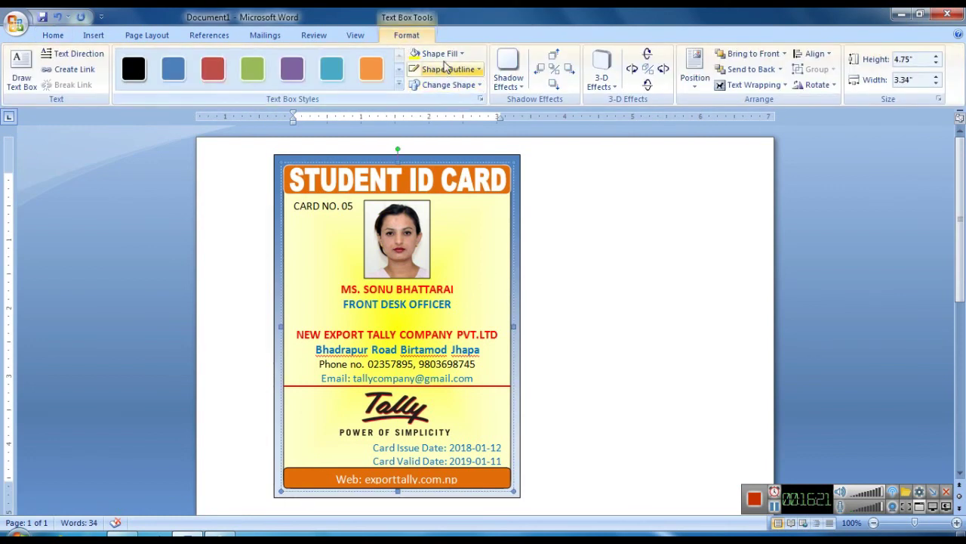
click(440, 54)
click(472, 90)
click(462, 70)
mouse_move(453, 209)
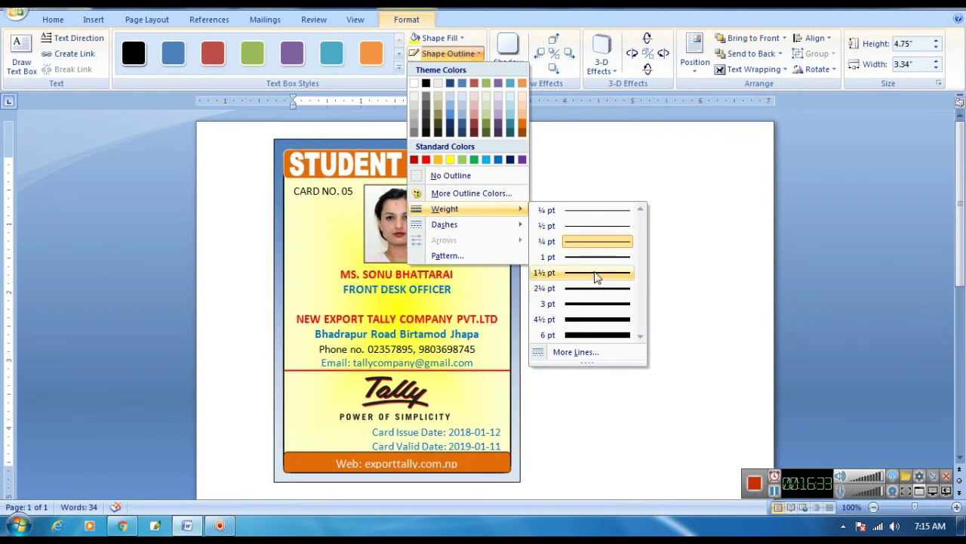
click(596, 273)
click(517, 341)
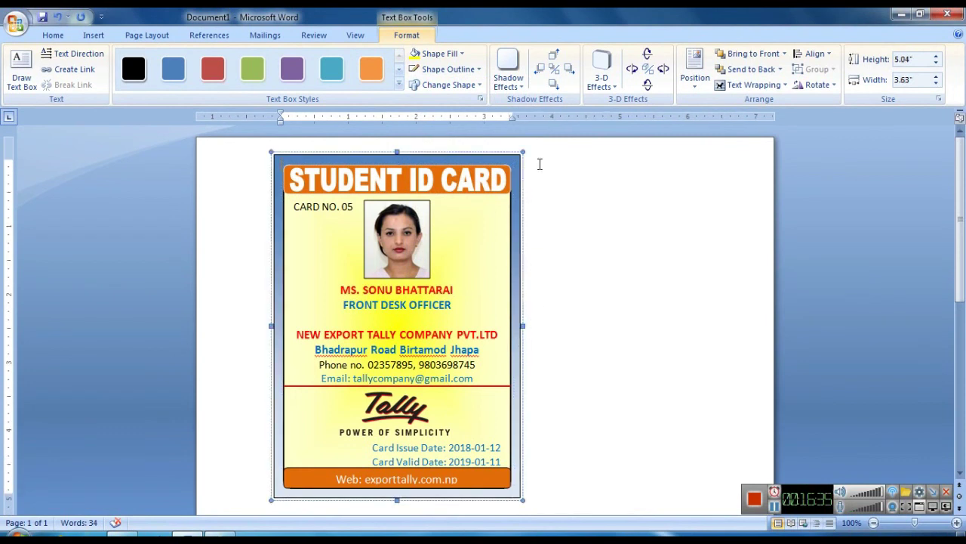
click(448, 69)
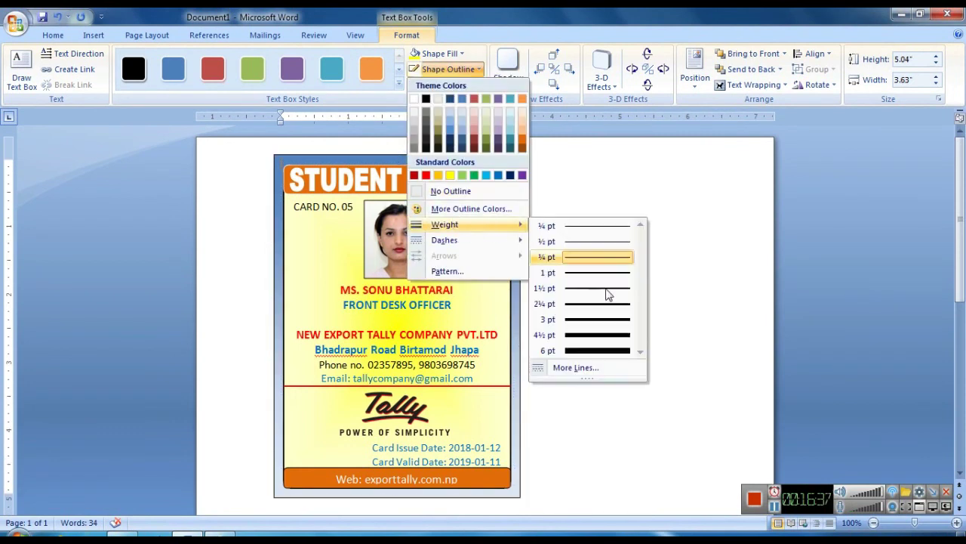
mouse_move(444, 224)
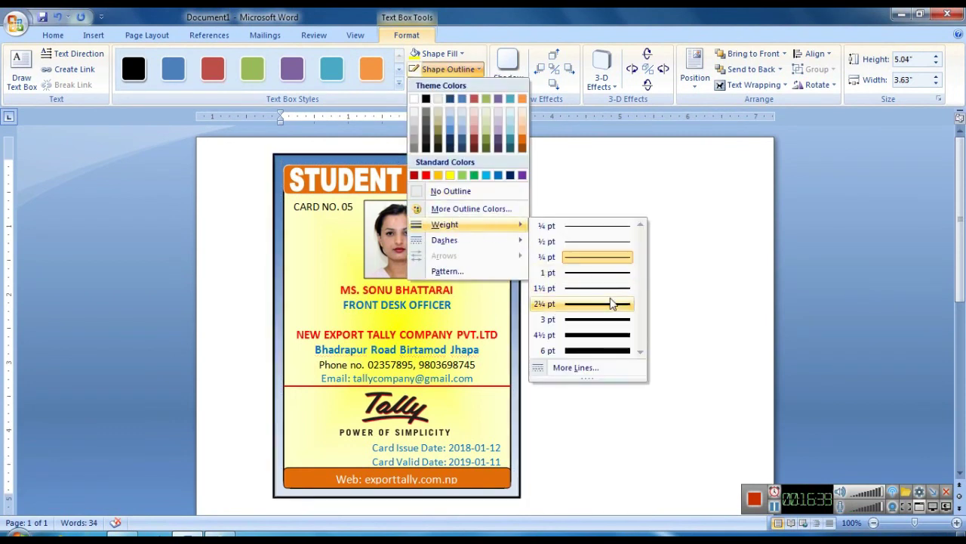
click(613, 304)
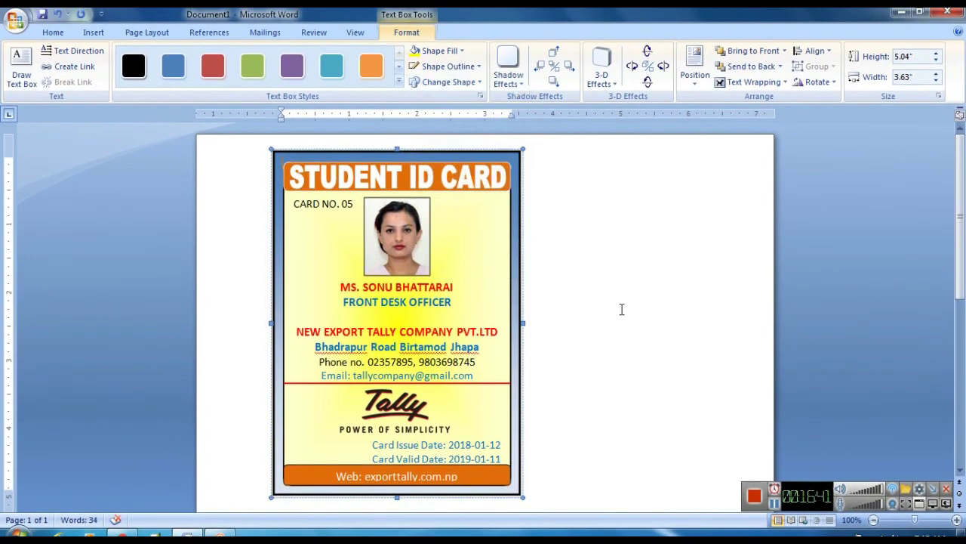
click(604, 362)
scroll(574, 406, down, 2)
scroll(573, 405, up, 2)
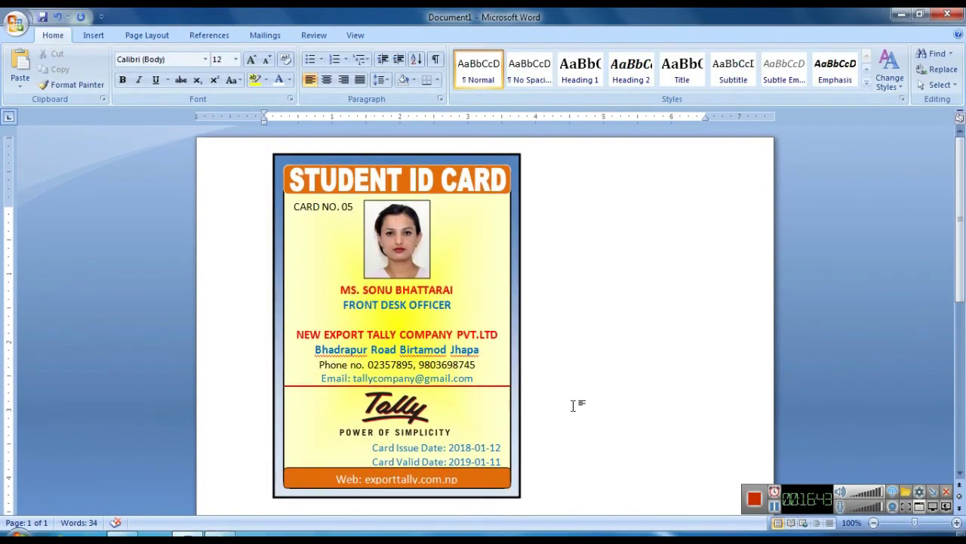